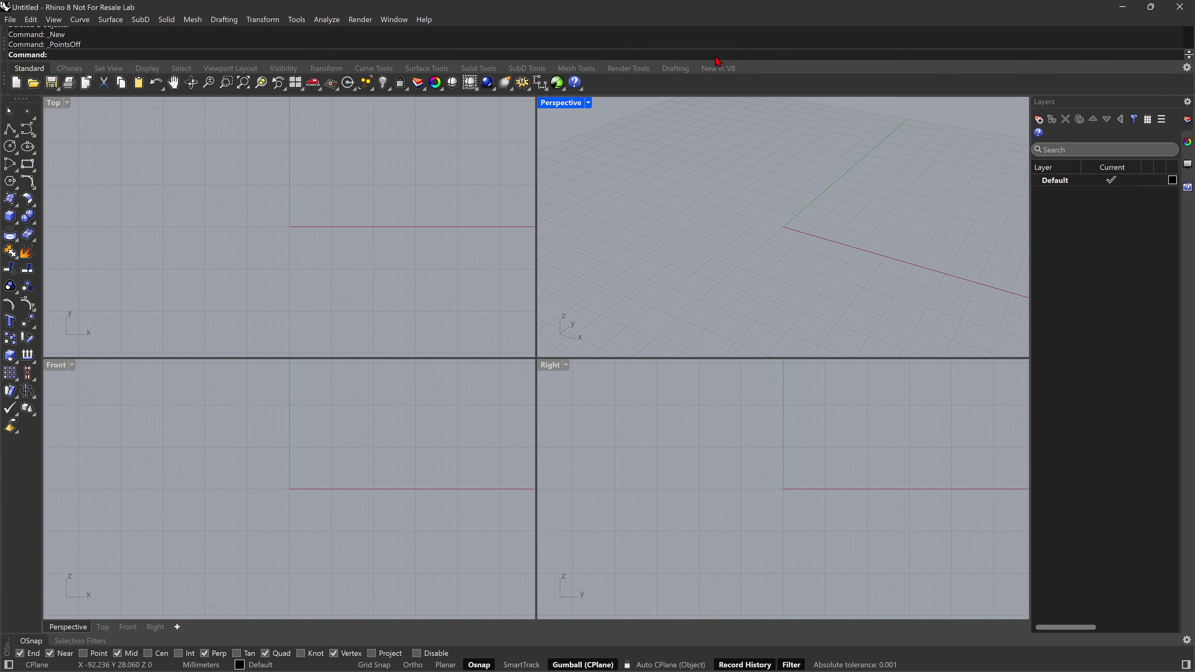
click(718, 67)
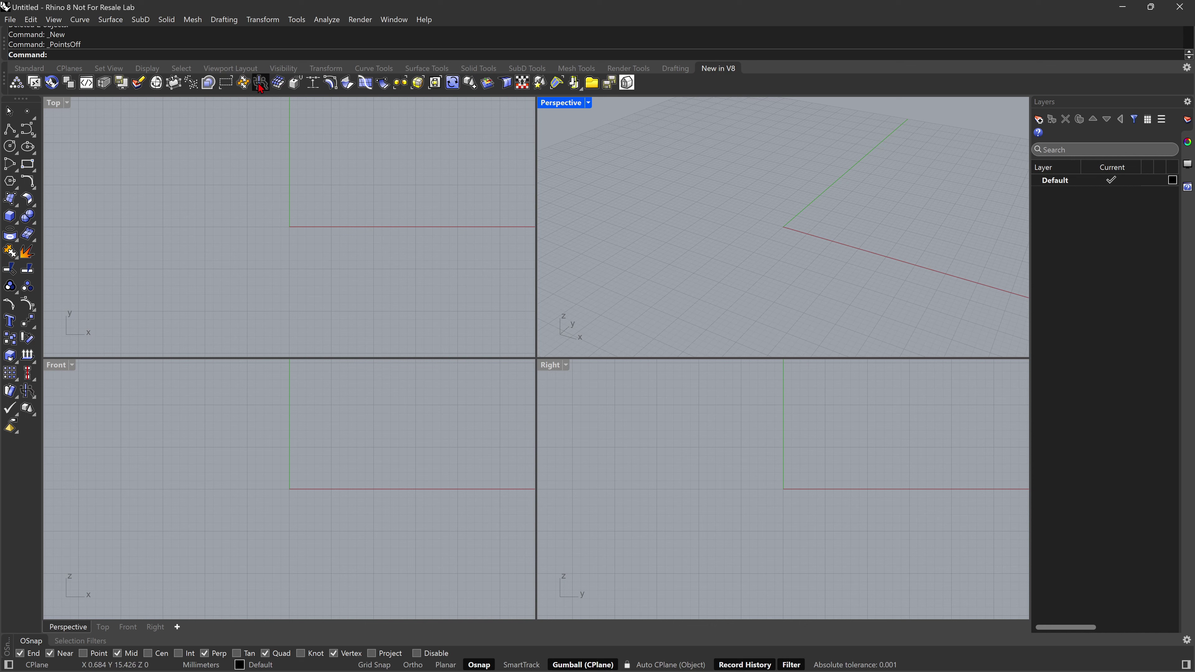
click(29, 68)
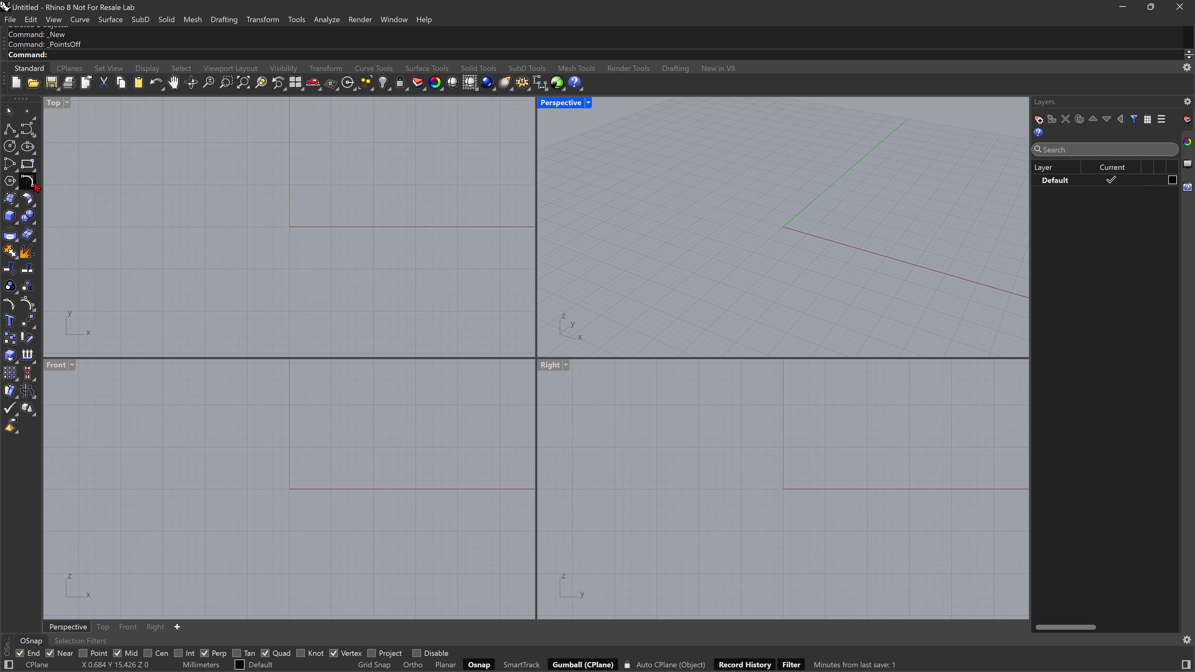
click(35, 223)
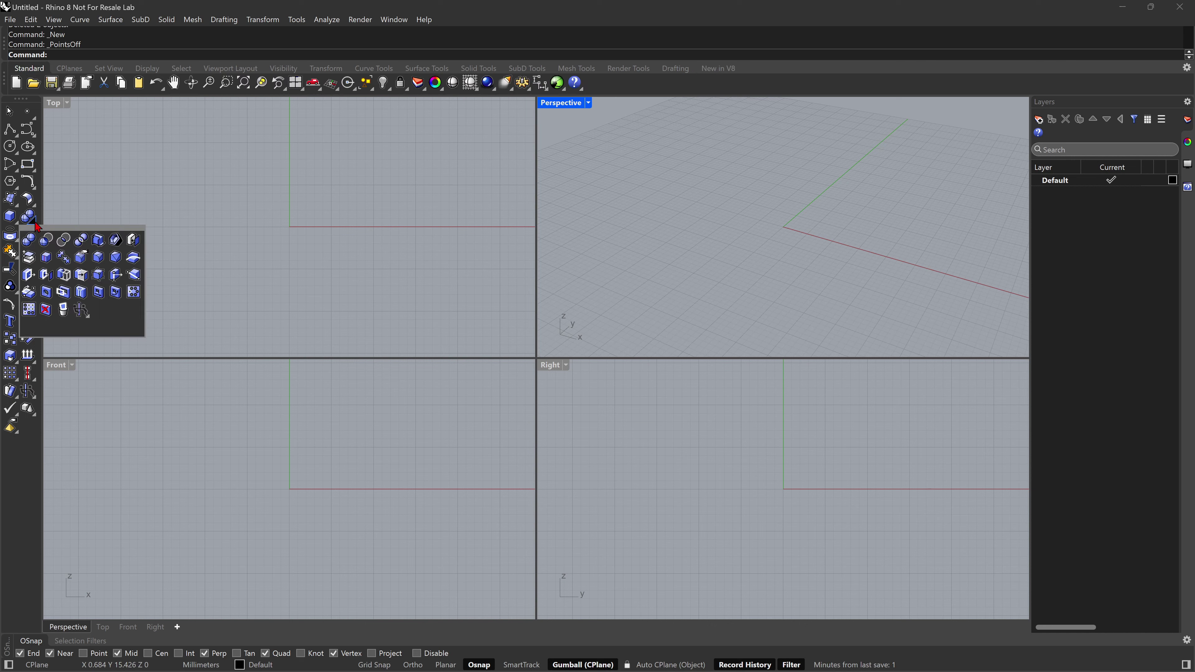
click(90, 321)
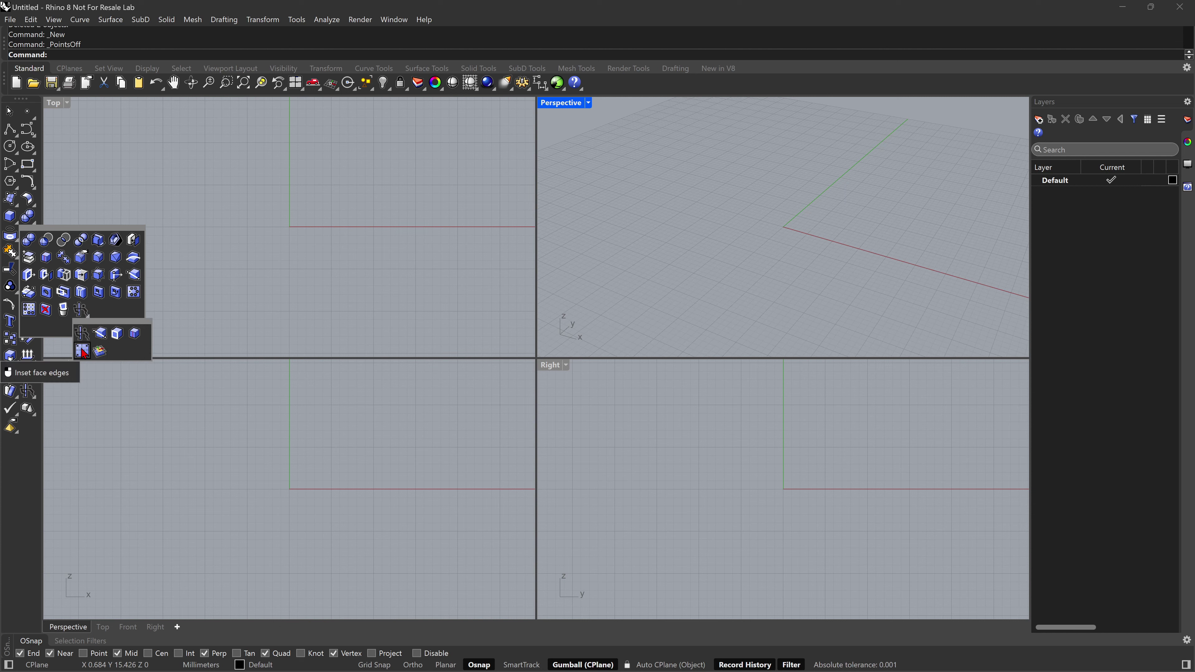
click(422, 207)
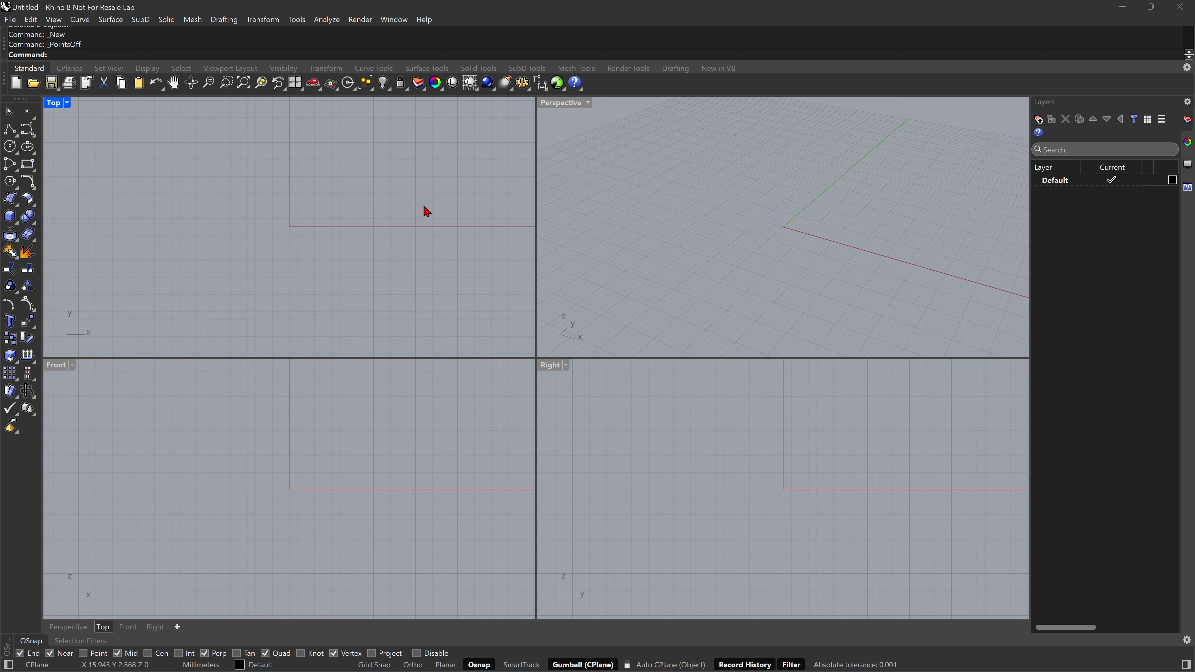
- Start a solid truncated pyramid with 4 sides, centred at the origin
click(14, 224)
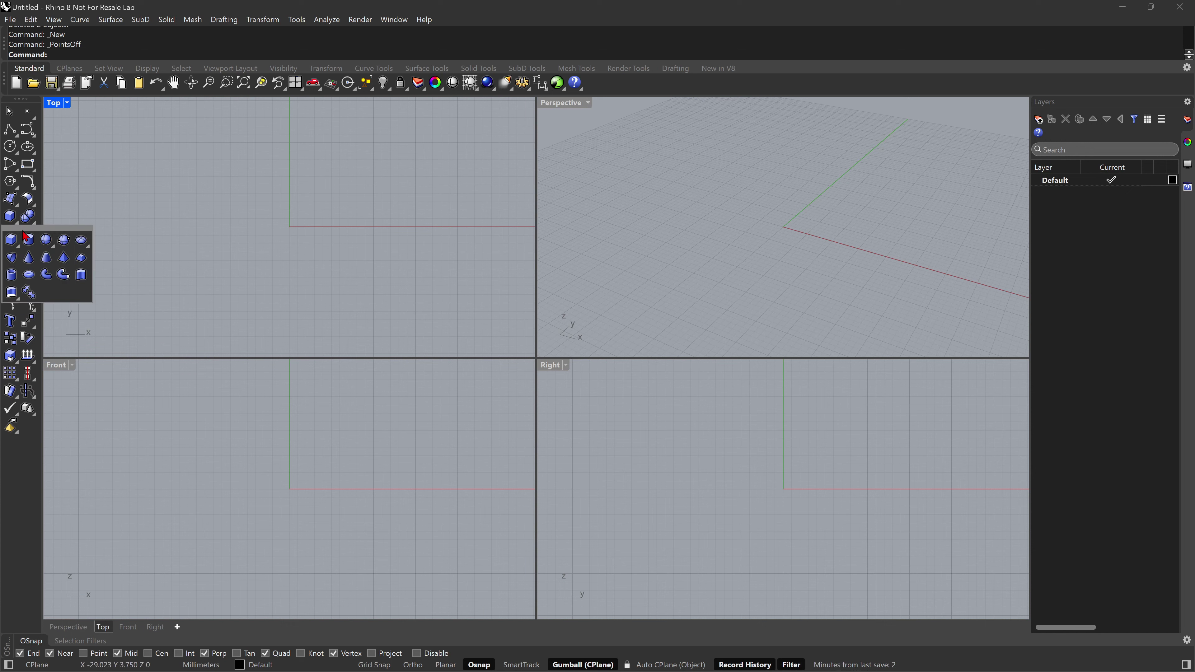
click(83, 280)
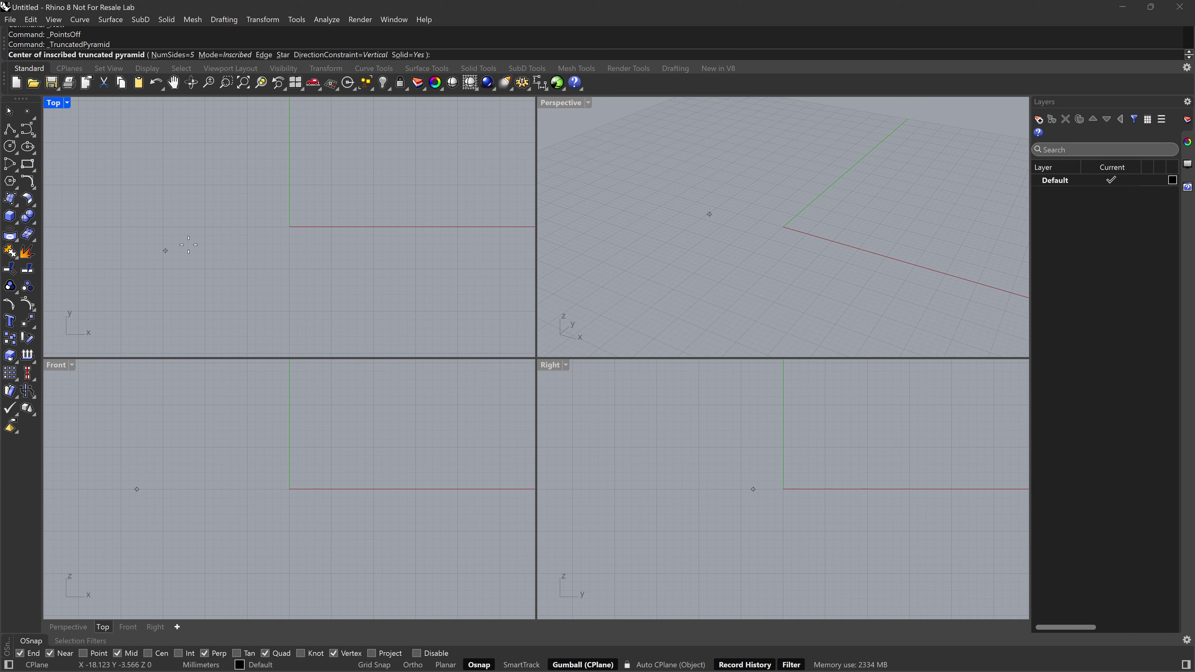
click(172, 54)
text(4)
key(Return)
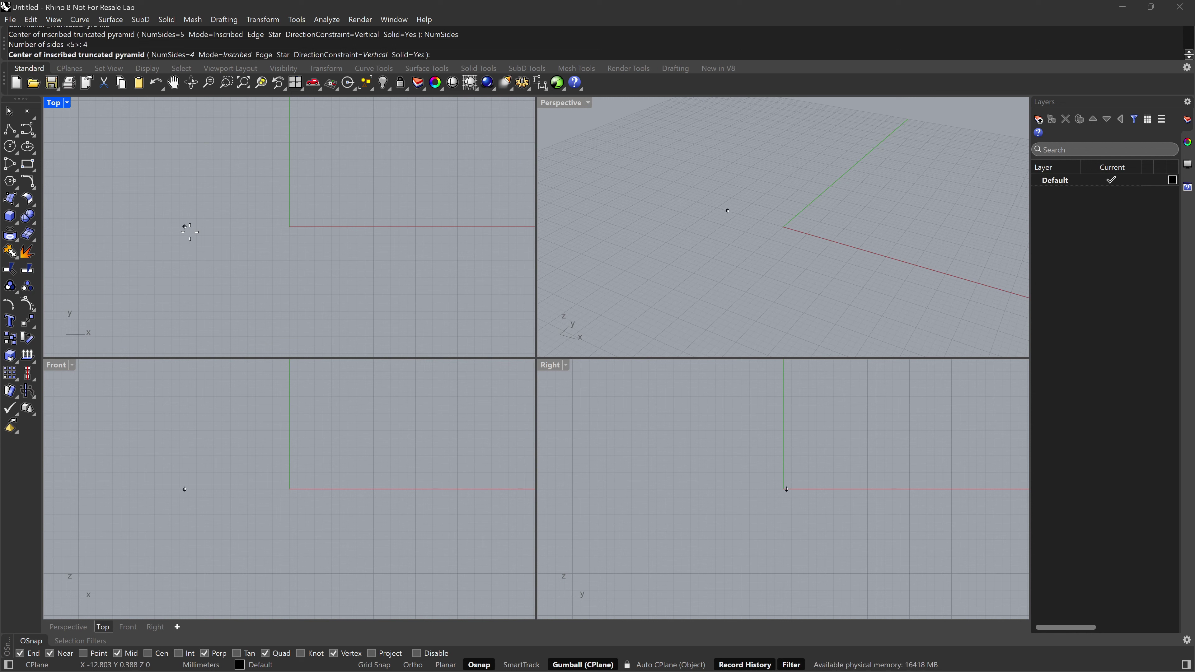
text(0)
key(Return)
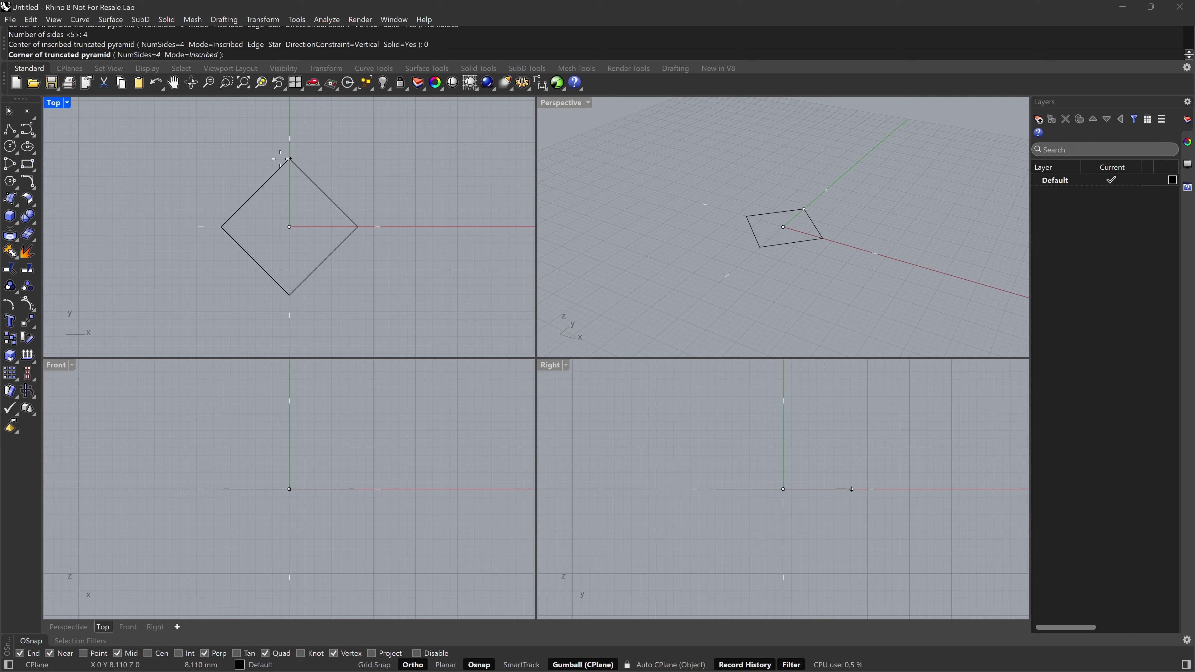
- Define the truncated pyramid with a circumscribed, axis-aligned square base, a height of about 8.7 mm and a top about 16 mm wide
key(F8)
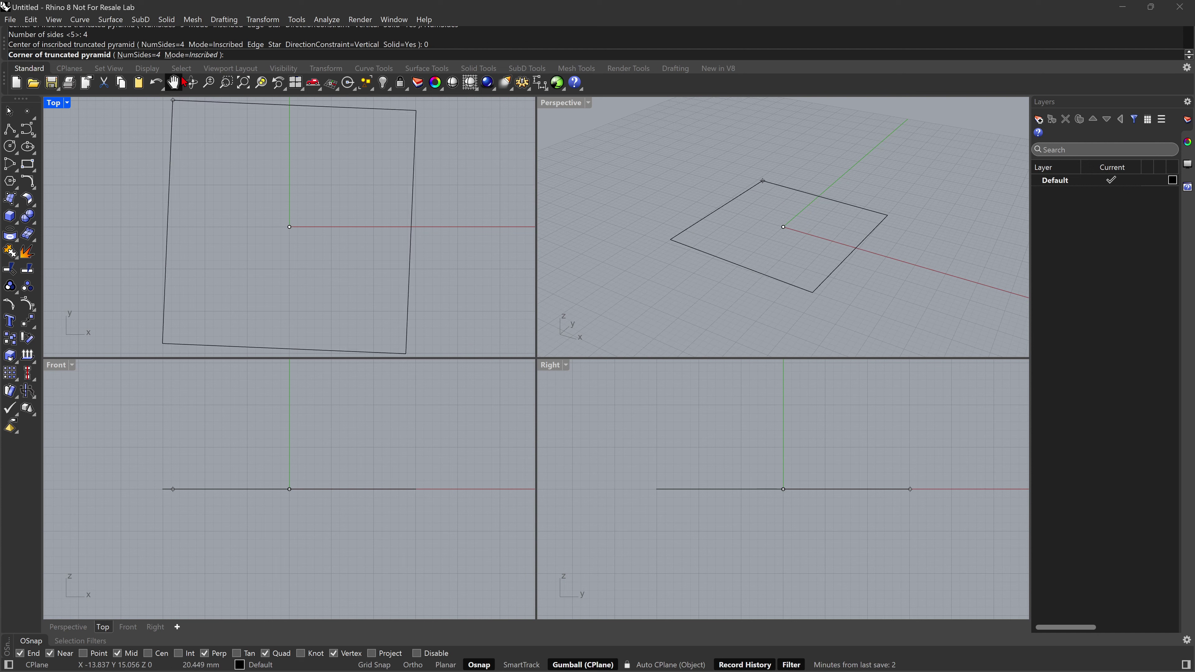
click(193, 54)
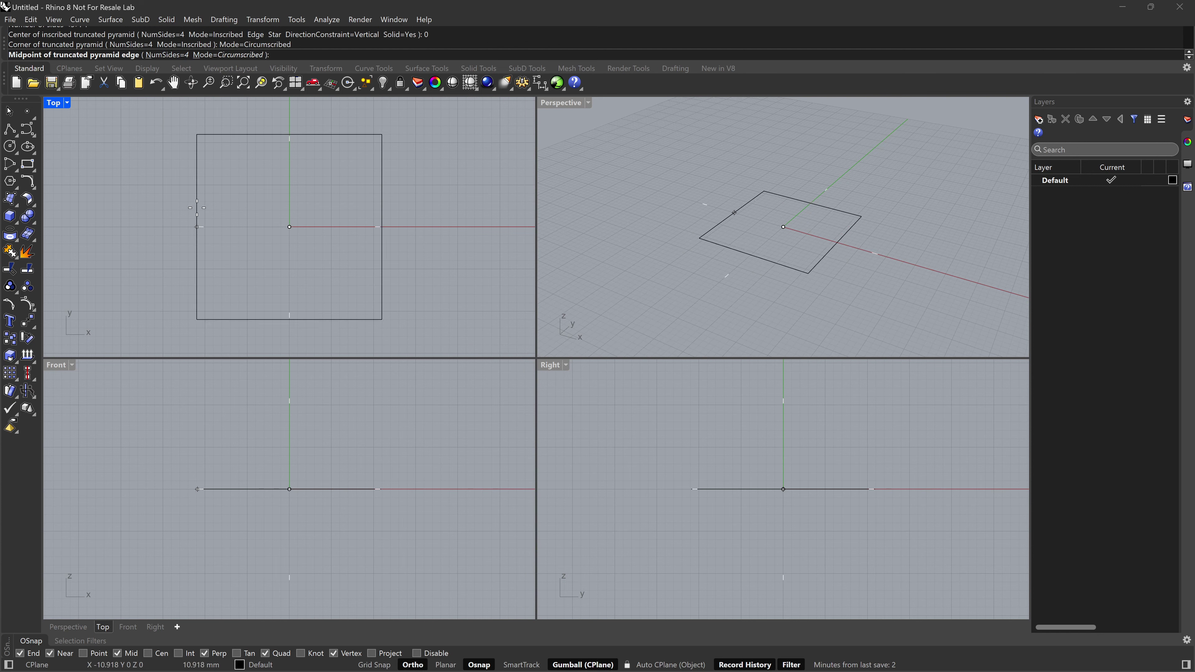
click(181, 224)
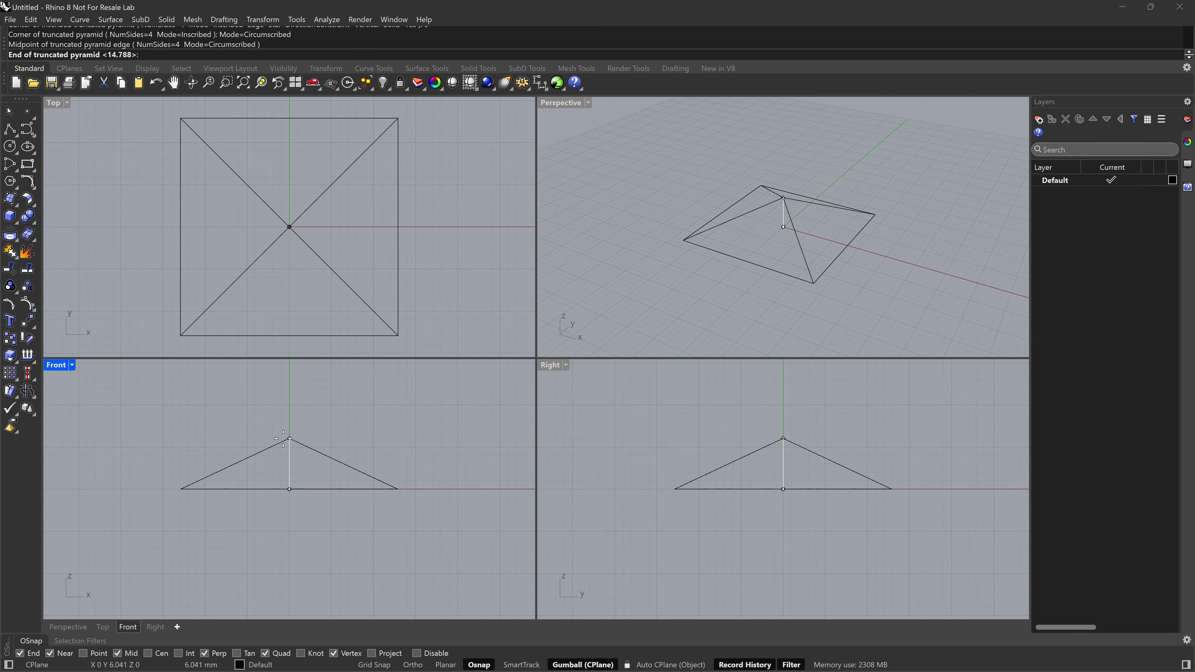
click(290, 419)
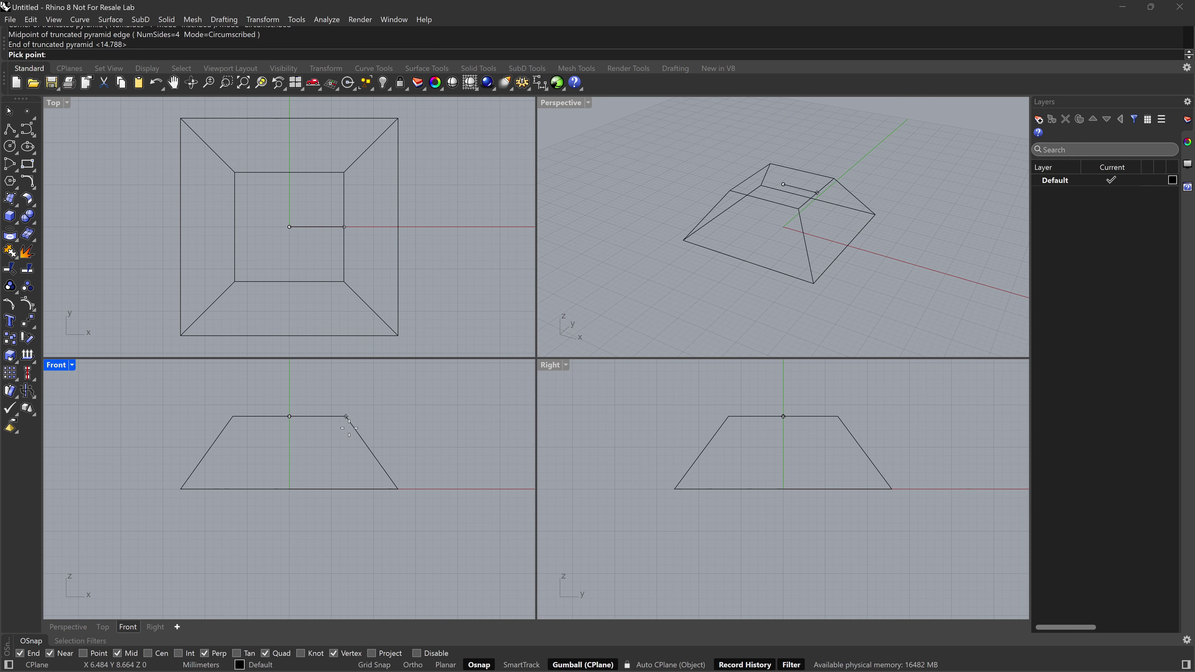
click(357, 429)
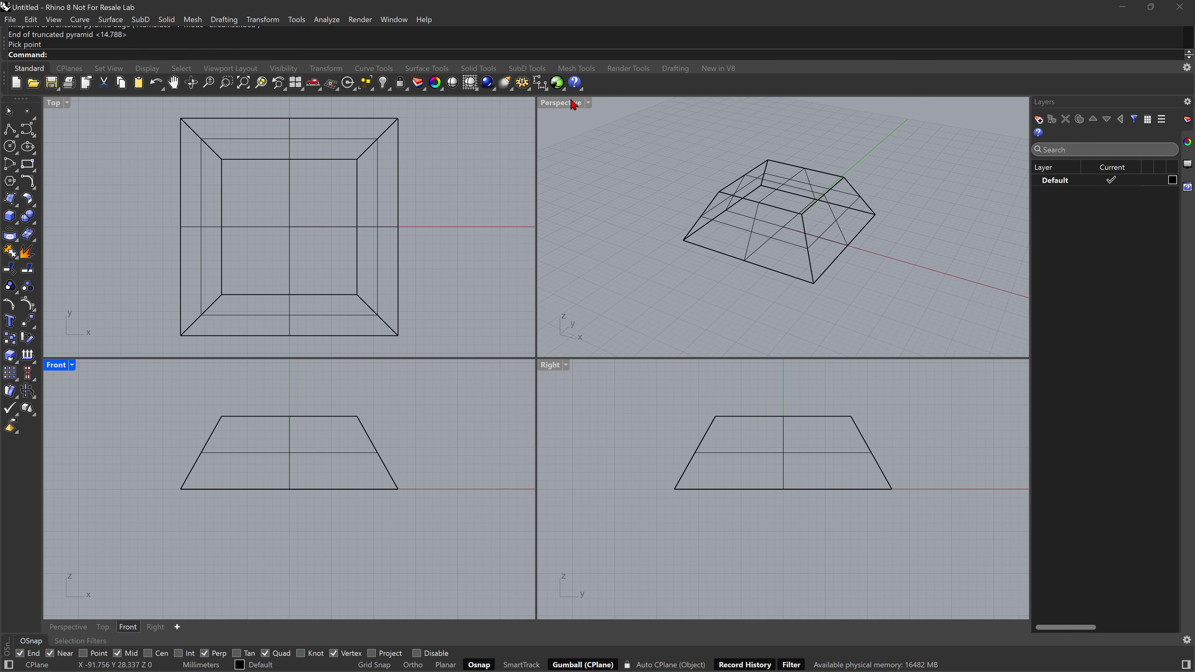
- Set the Perspective viewport to Shaded display and maximize it
click(588, 104)
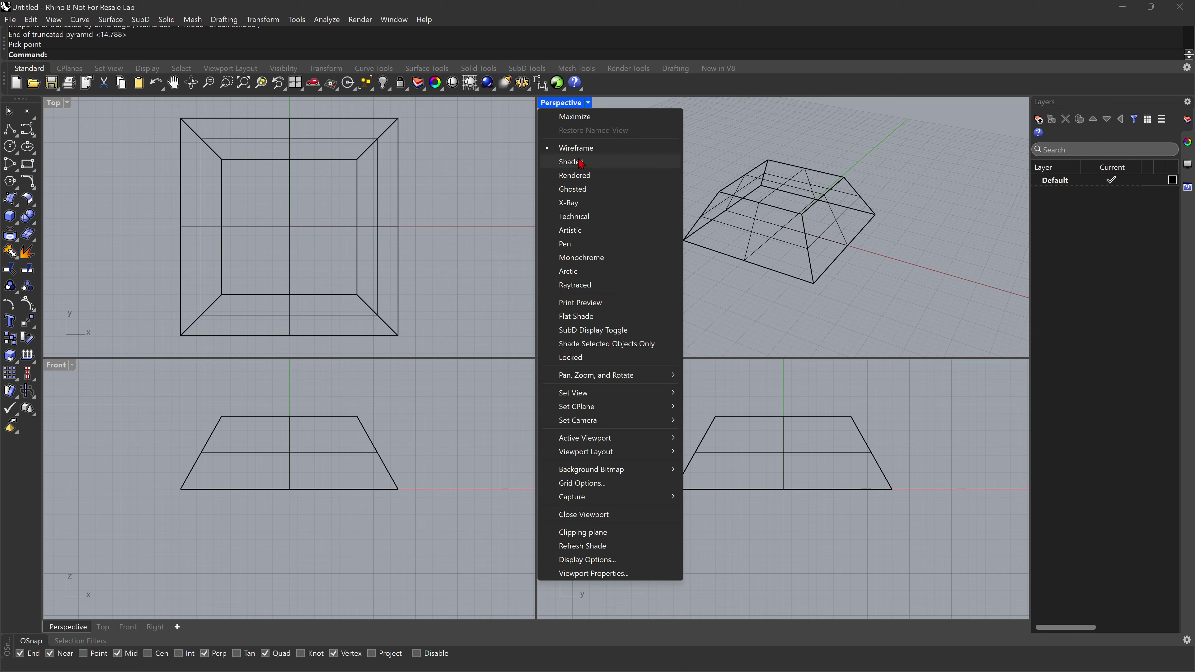
click(571, 162)
double_click(565, 102)
right_drag(611, 351, 581, 353)
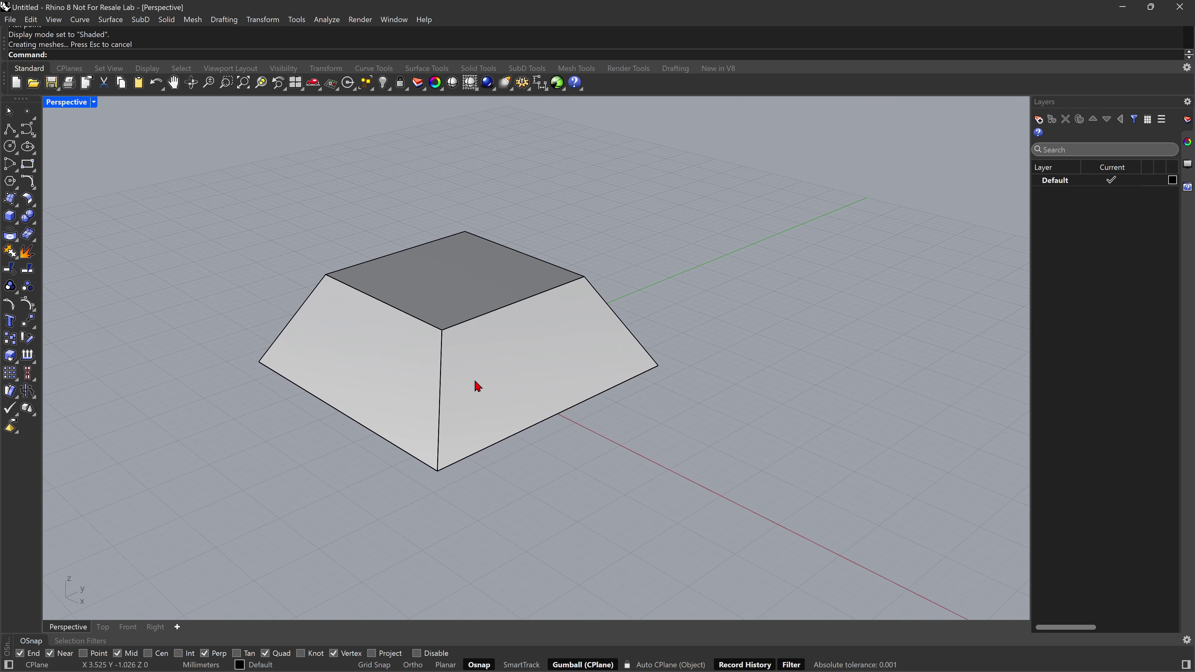
ctrl+shift+click(563, 359)
click(267, 386)
ctrl+shift+click(315, 347)
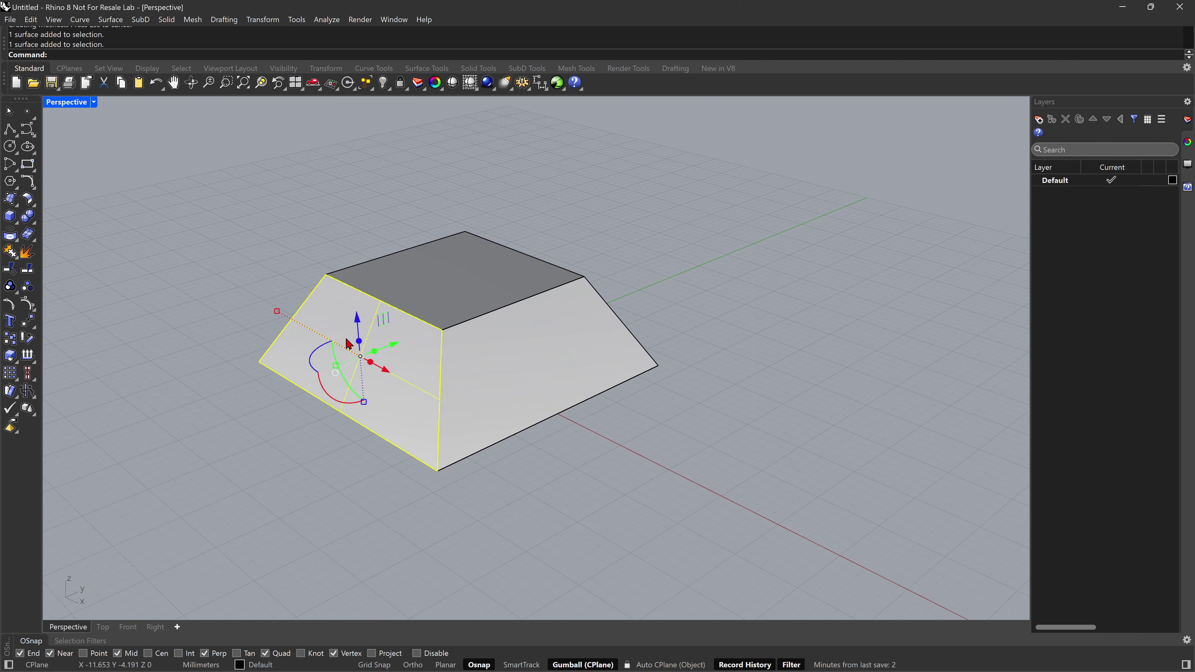
click(251, 237)
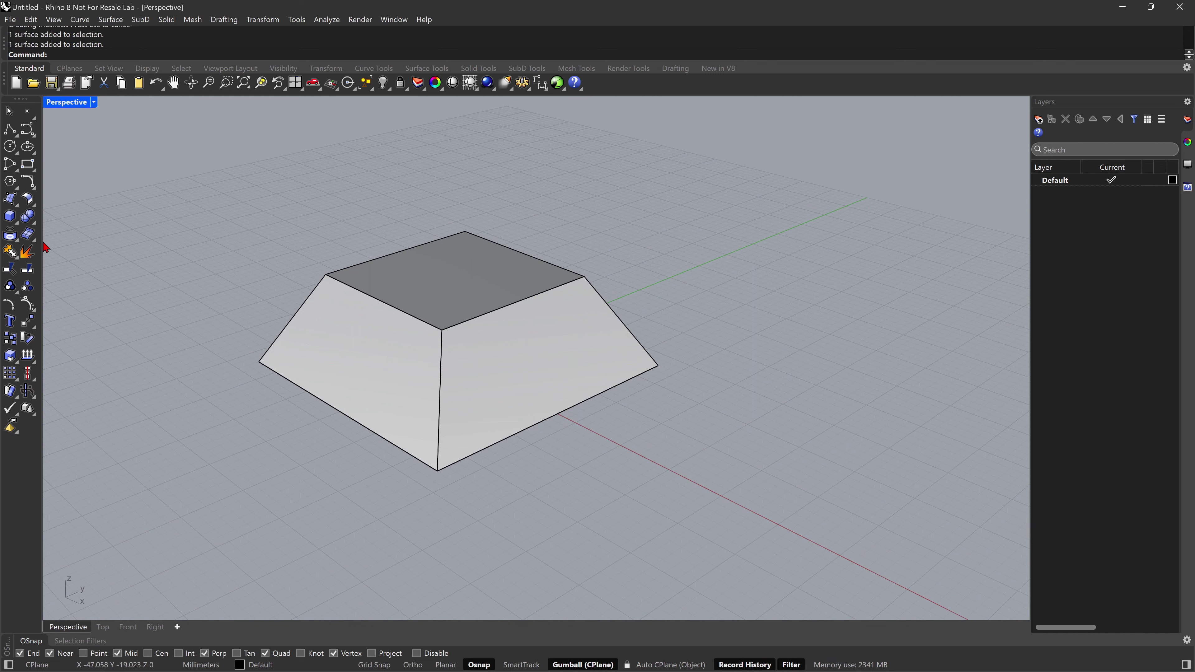
- Try to inset the edges of the pyramid's top face by a distance of 1 mm
click(33, 224)
click(87, 317)
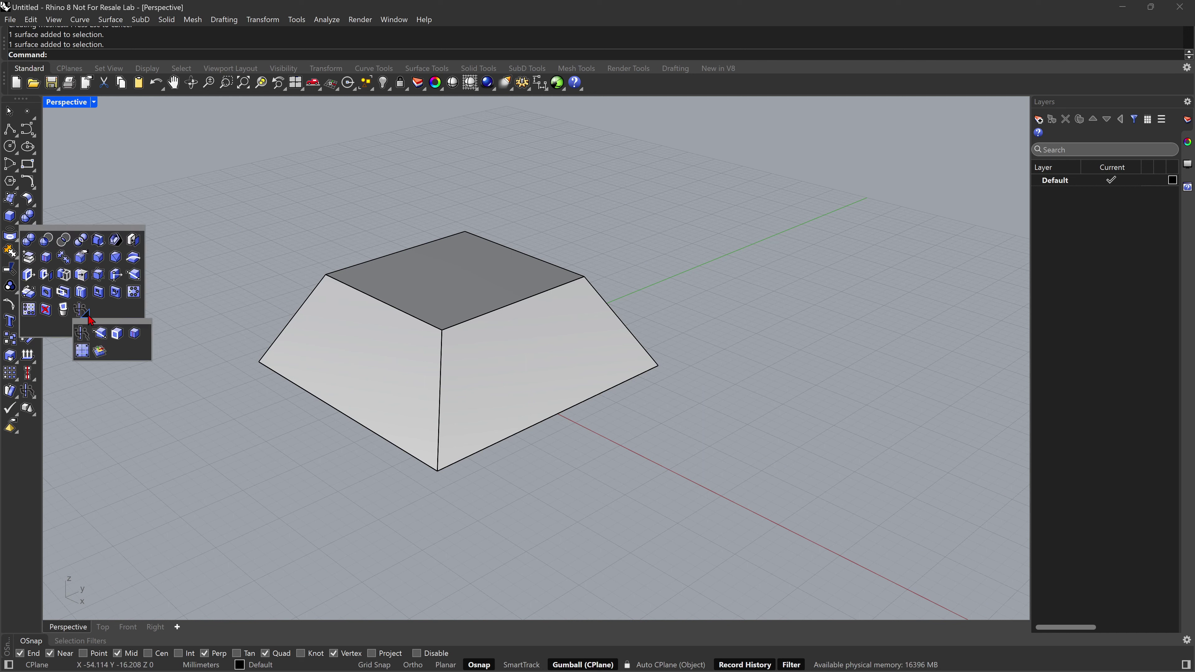
click(82, 351)
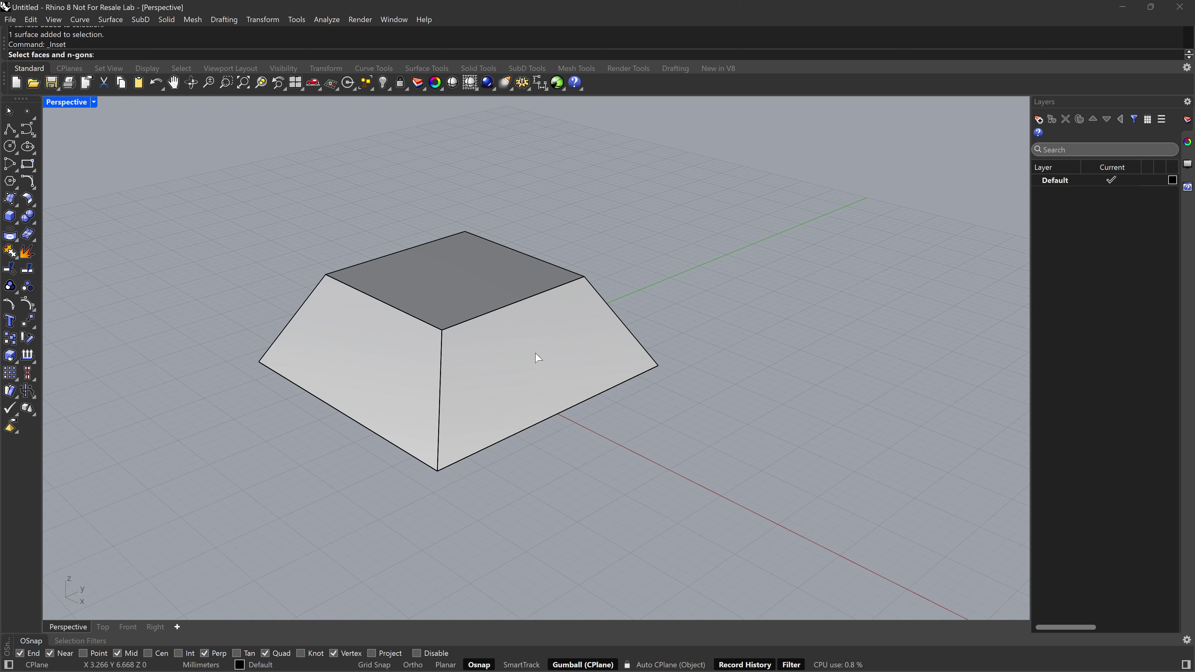
click(441, 283)
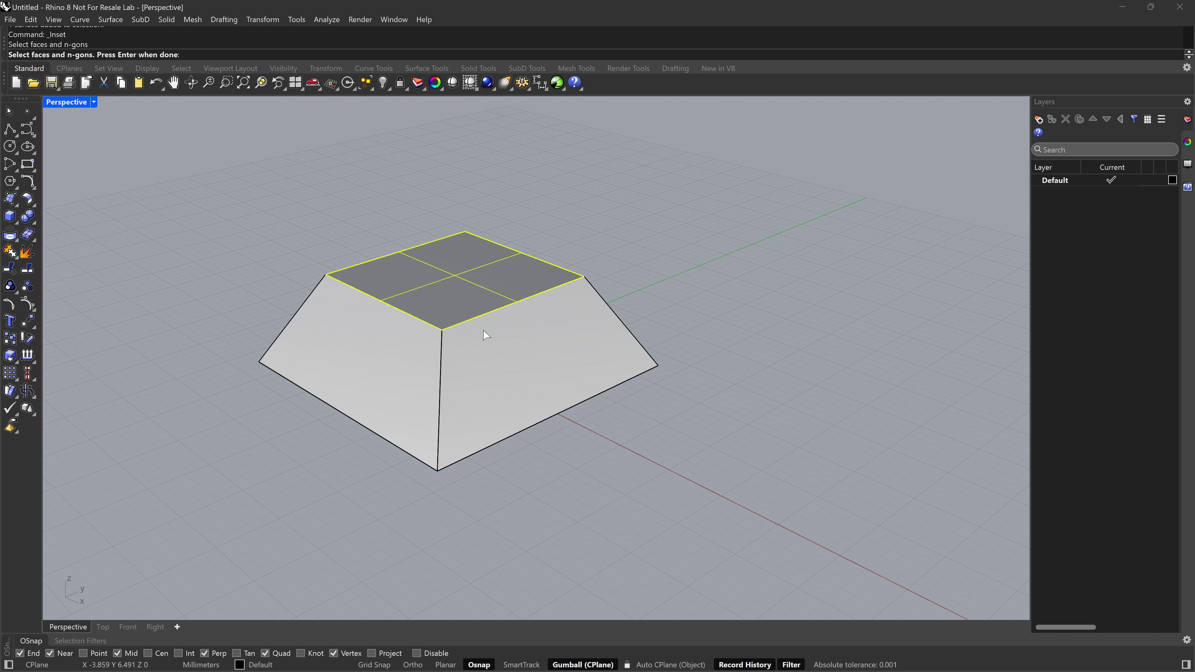
key(Return)
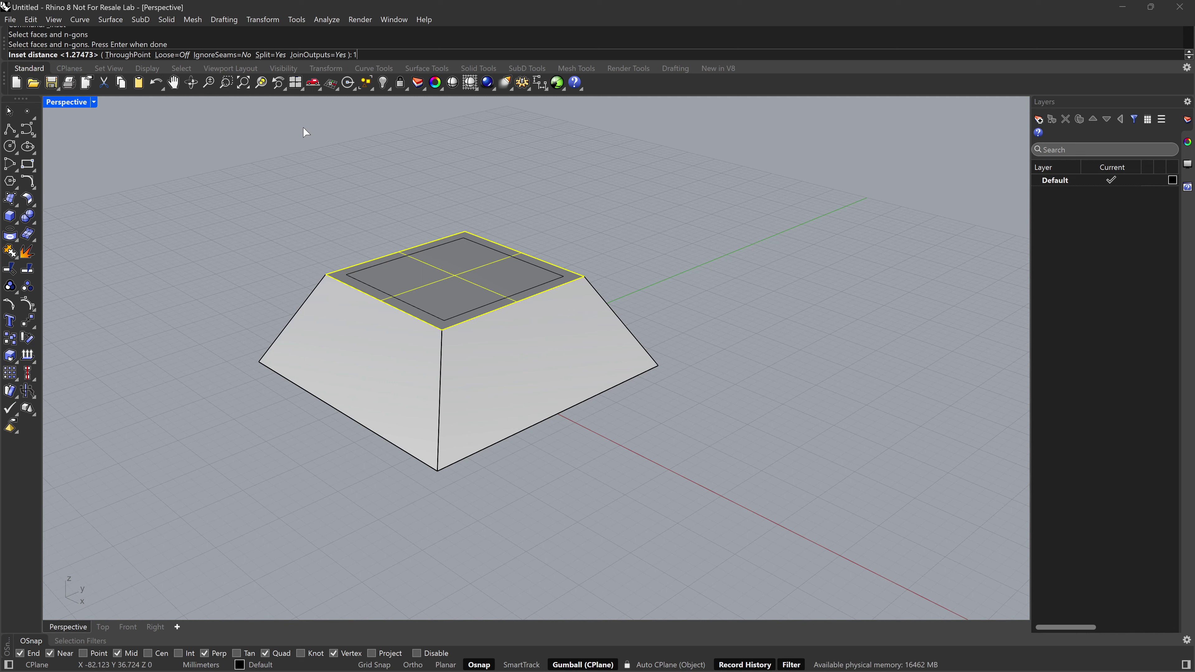
text(1)
key(Return)
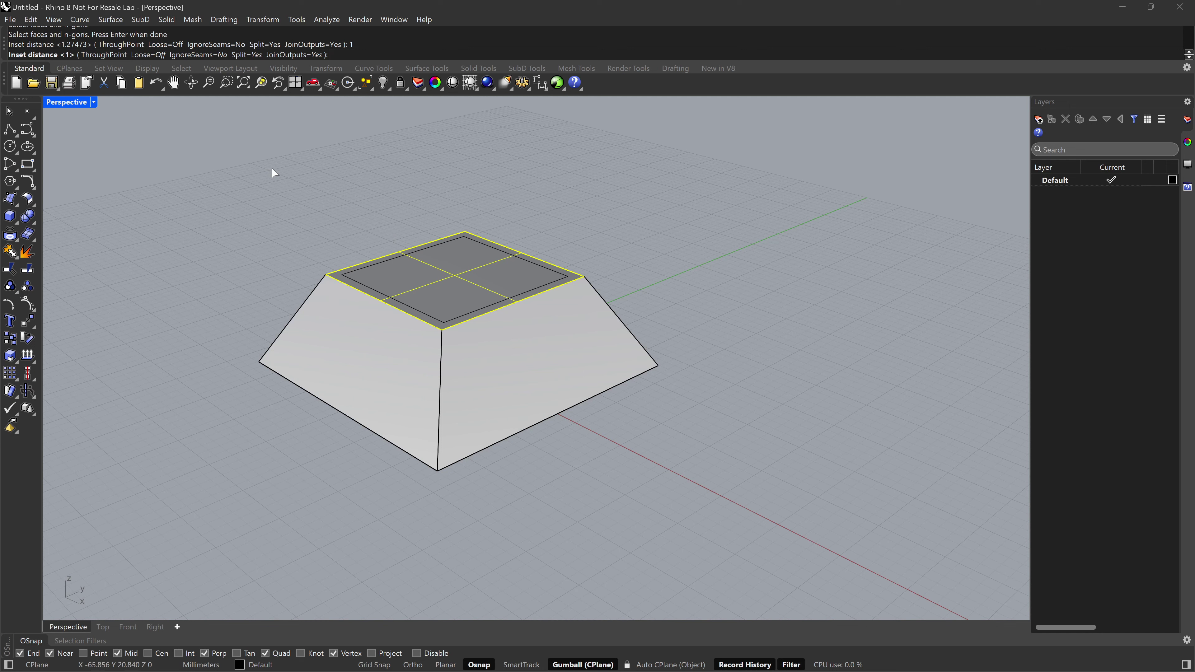
- Draw two diagonal polylines across the pyramid's top face, each joining a pair of opposite corners
click(10, 129)
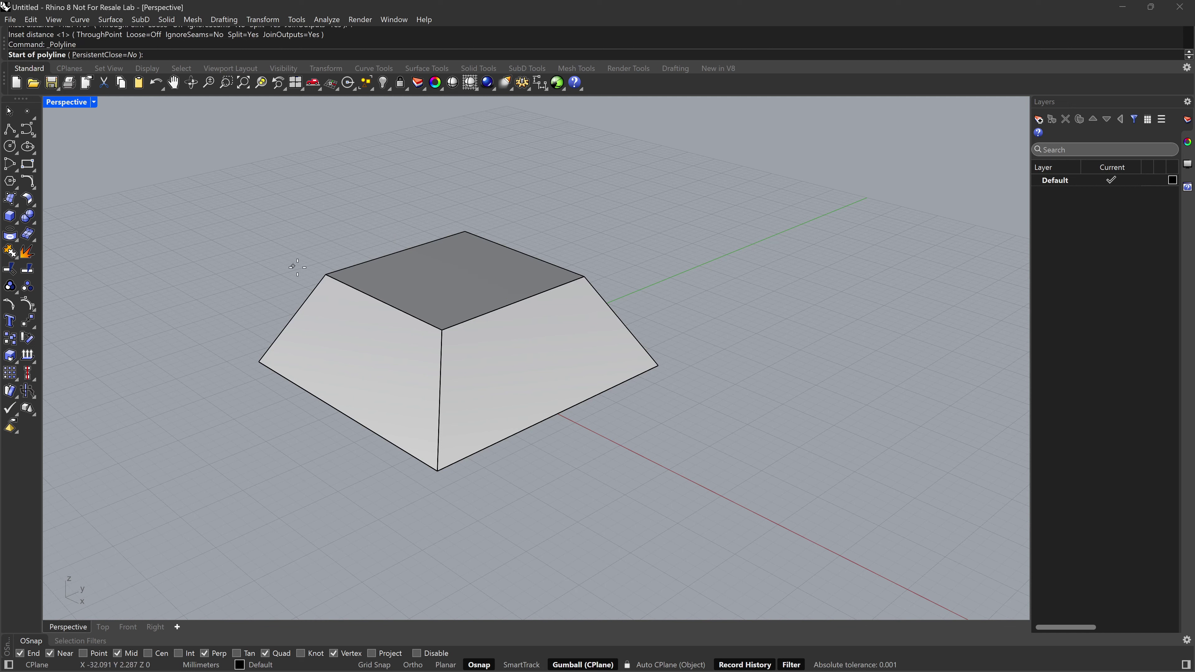
click(324, 273)
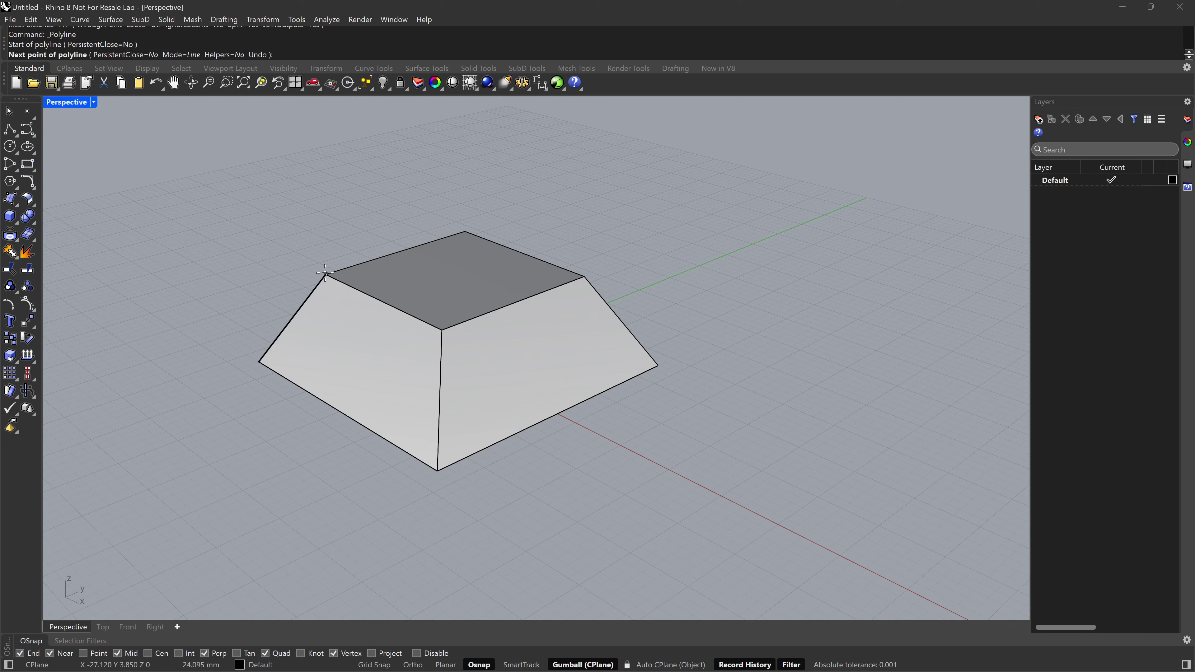
click(583, 277)
key(Return)
key(Return)
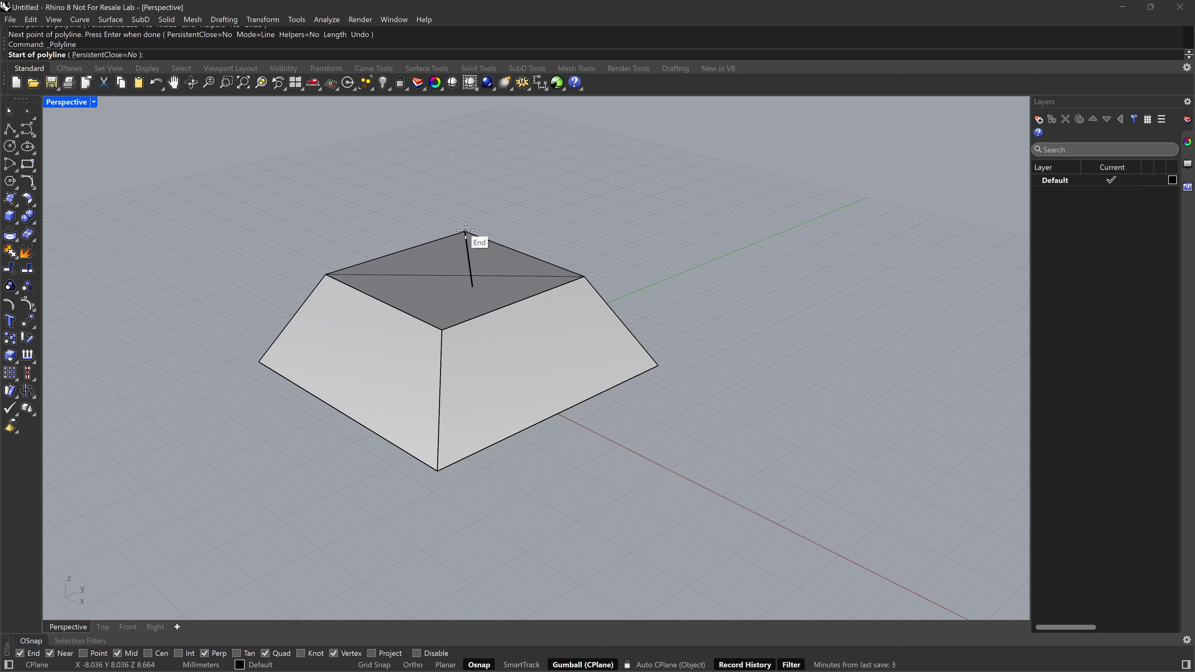
click(465, 232)
click(441, 330)
key(Return)
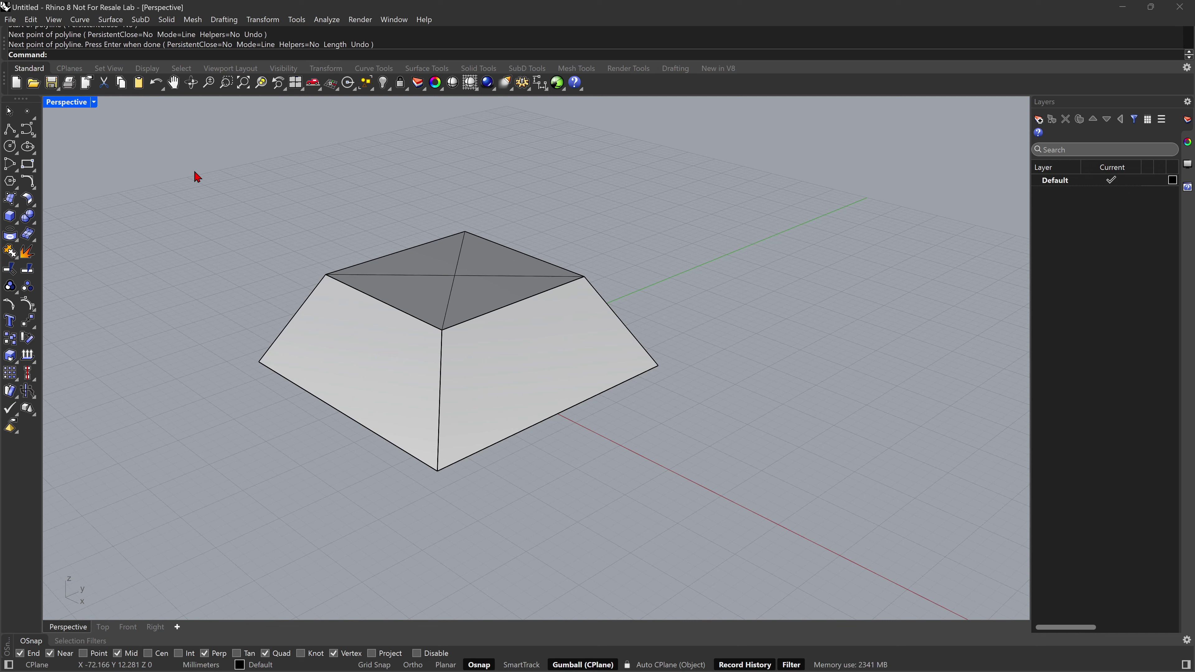
- Inset the pyramid's top face edges with the ThroughPoint option, through a point on a diagonal close to one corner
right_click(76, 59)
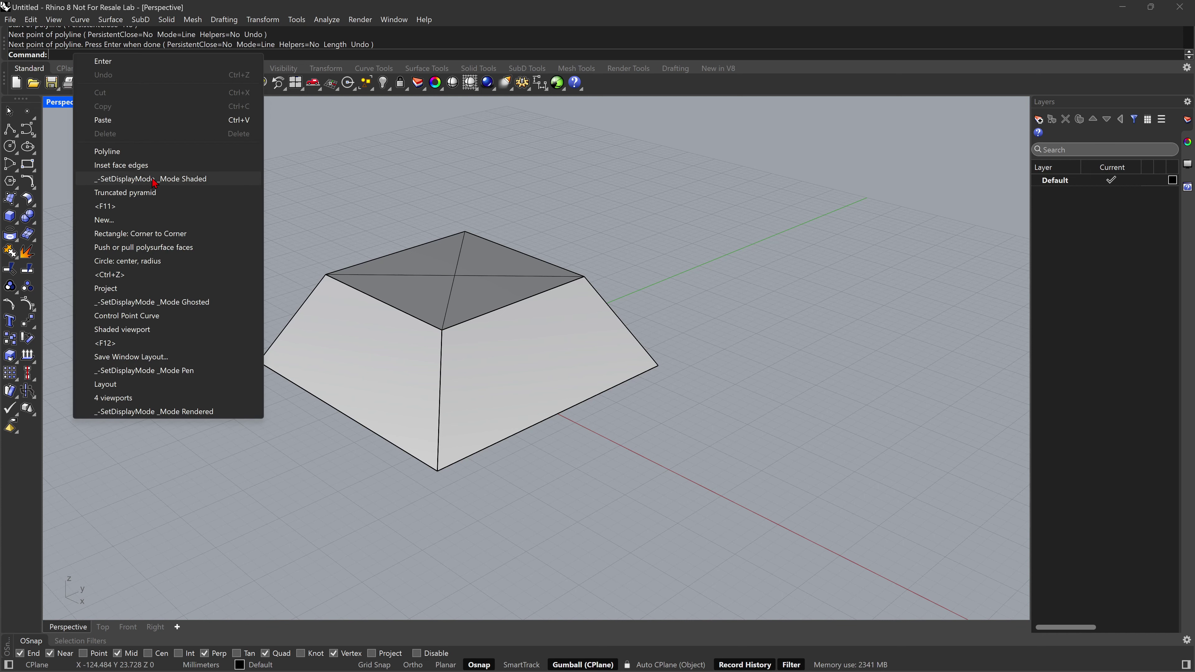
click(122, 166)
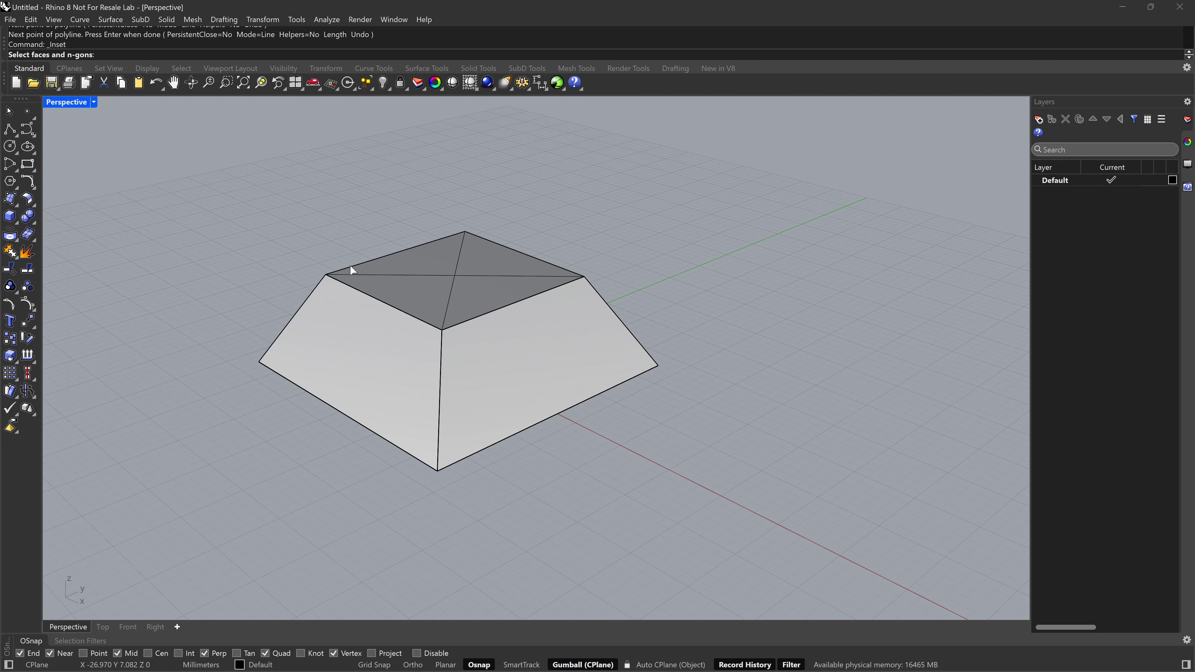
click(376, 289)
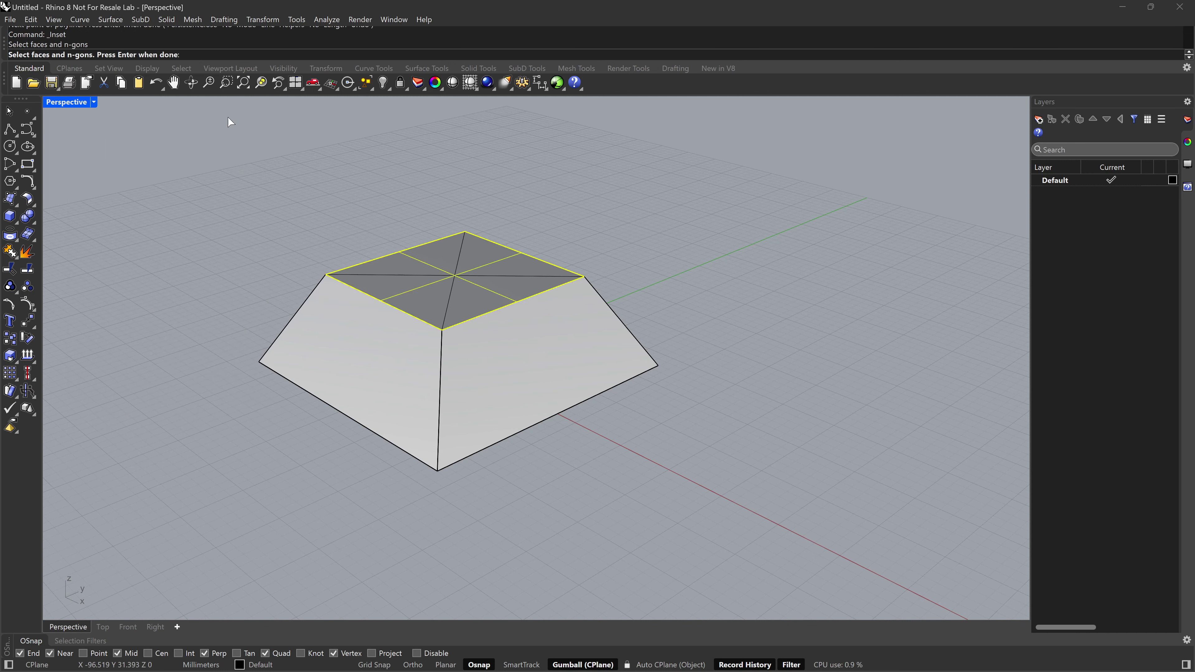
key(Return)
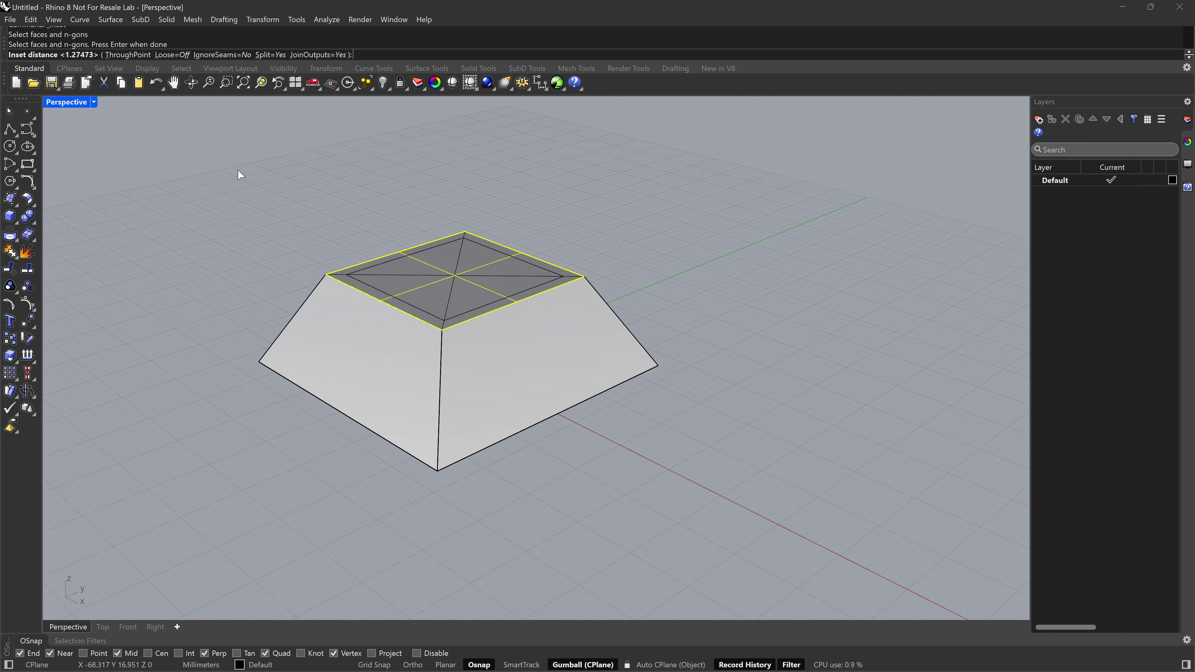
click(125, 55)
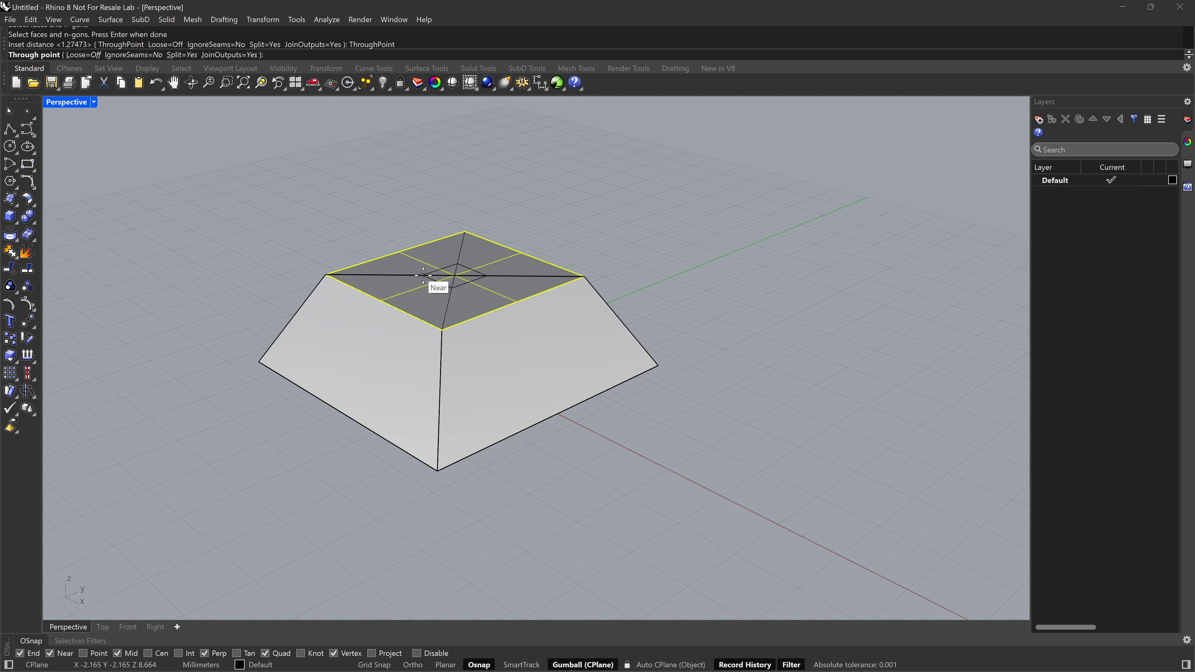
click(339, 276)
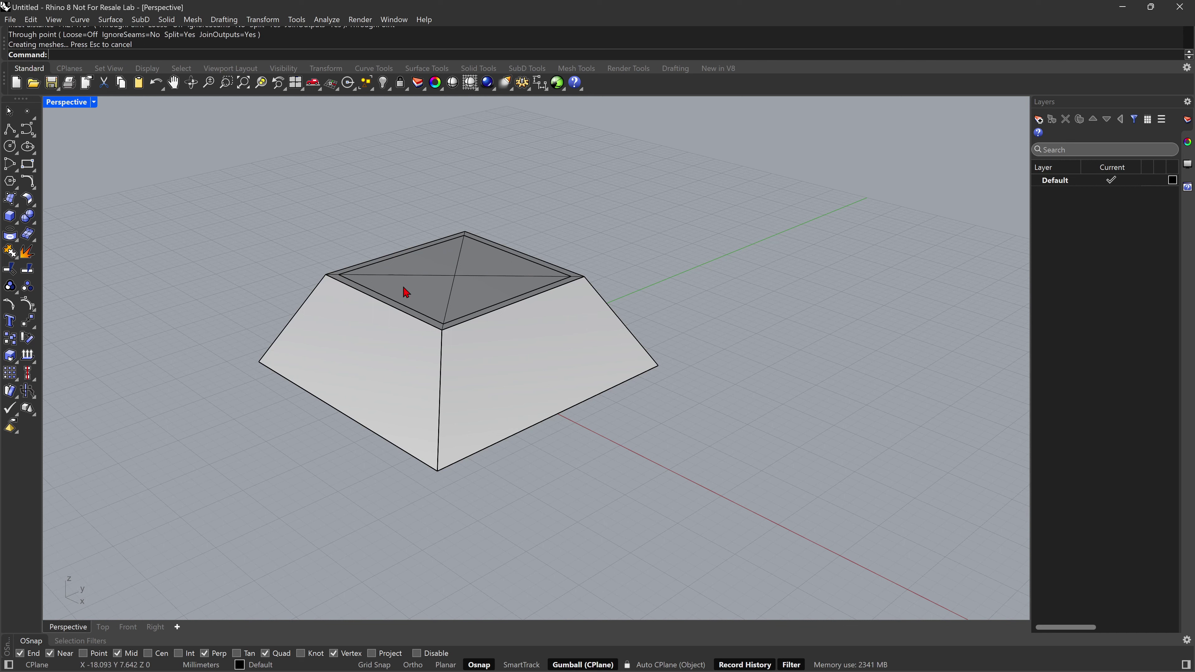
- Check that the whole solid and the inset inner face on its top can each be selected separately
click(393, 292)
click(253, 201)
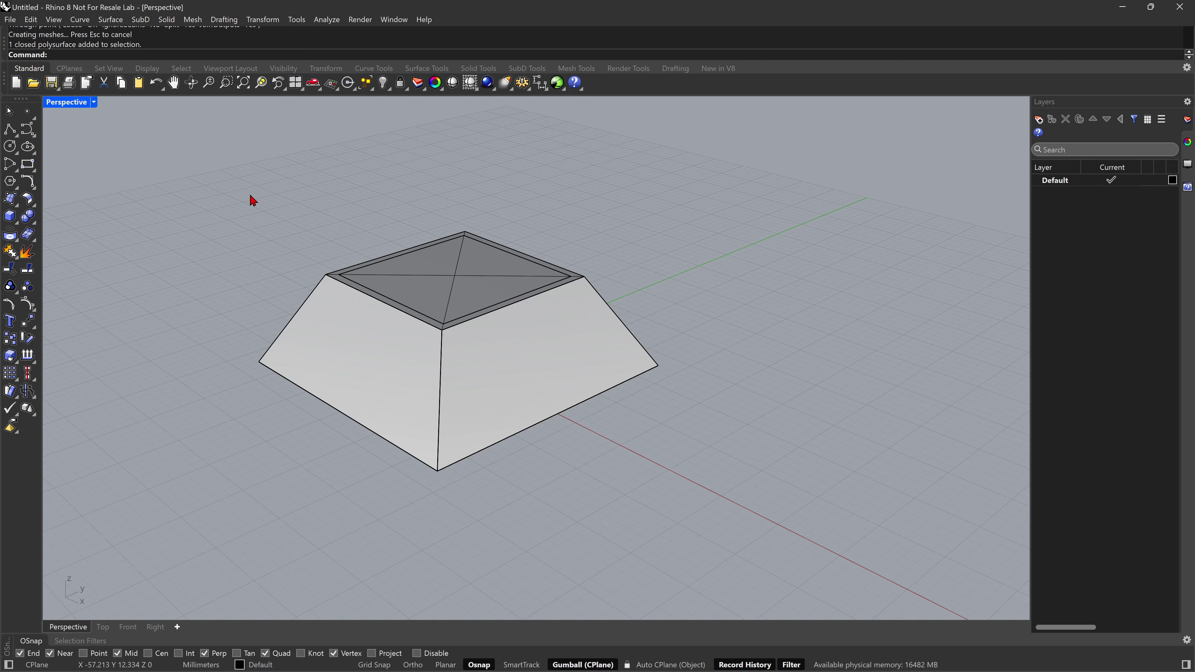
ctrl+shift+click(428, 296)
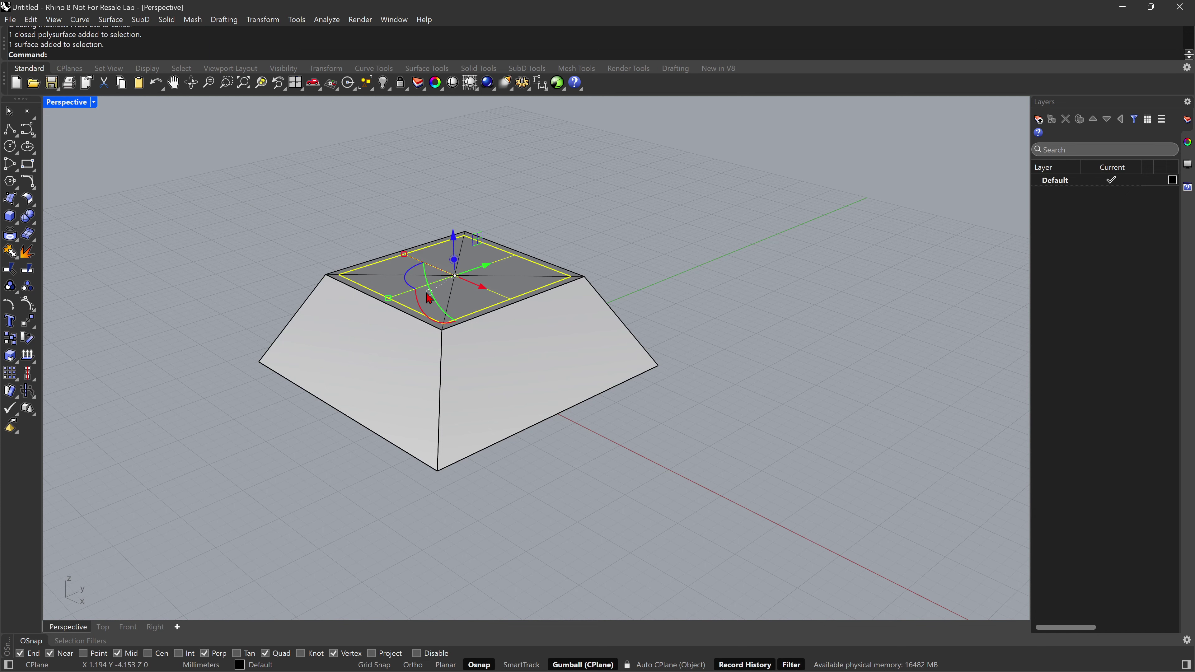
click(288, 214)
right_drag(419, 363, 392, 344)
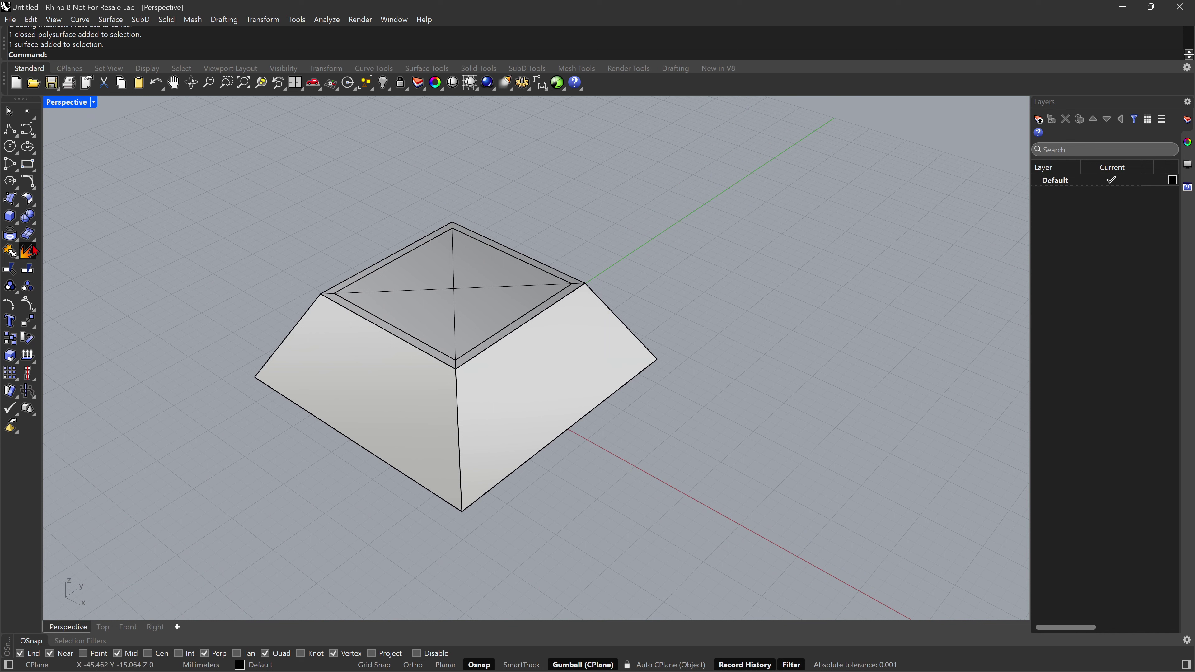
- Use PushPull to push two opposite triangular regions of the inner top face about 4.4 mm down into the solid
click(36, 223)
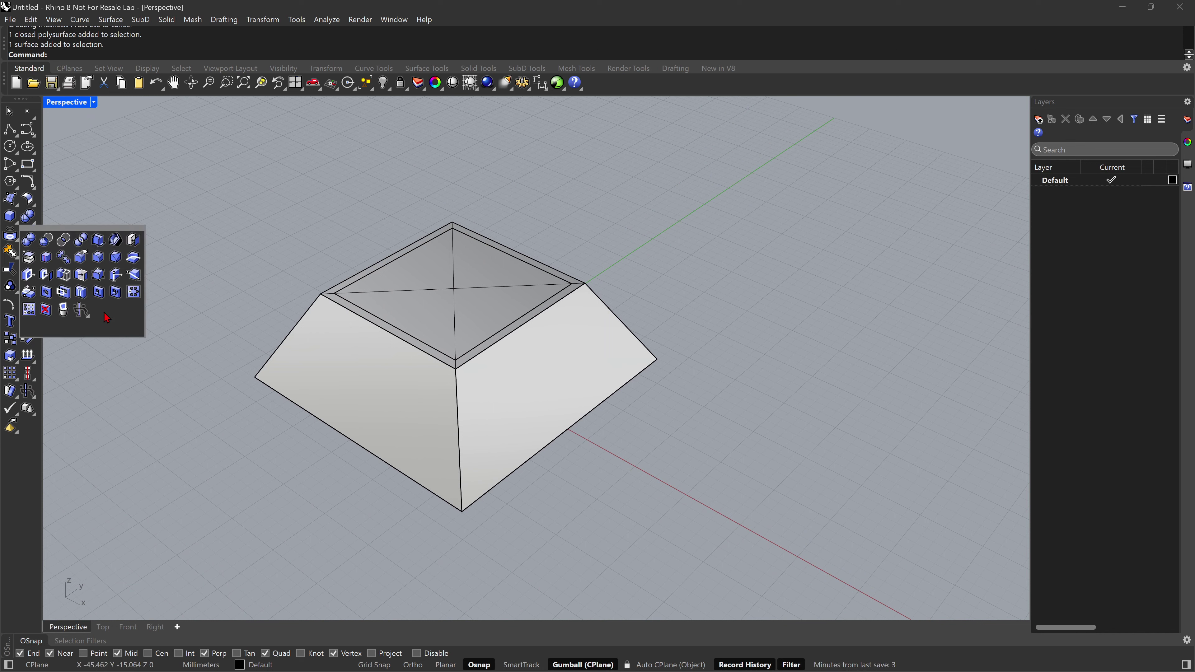
click(81, 309)
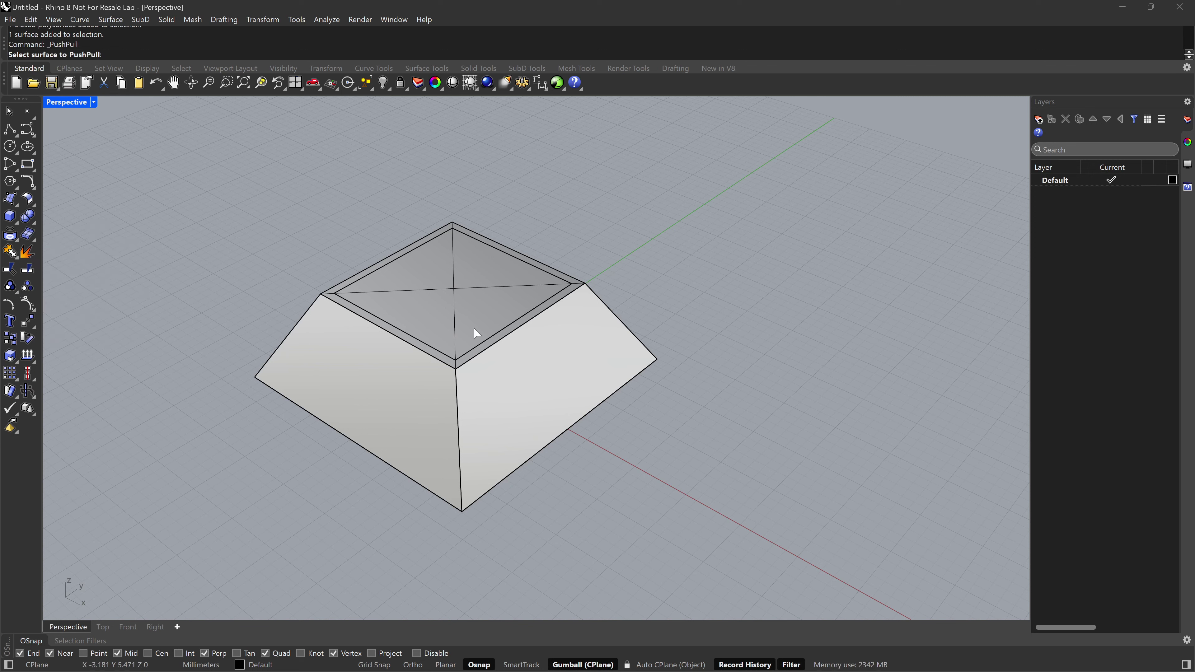
click(419, 304)
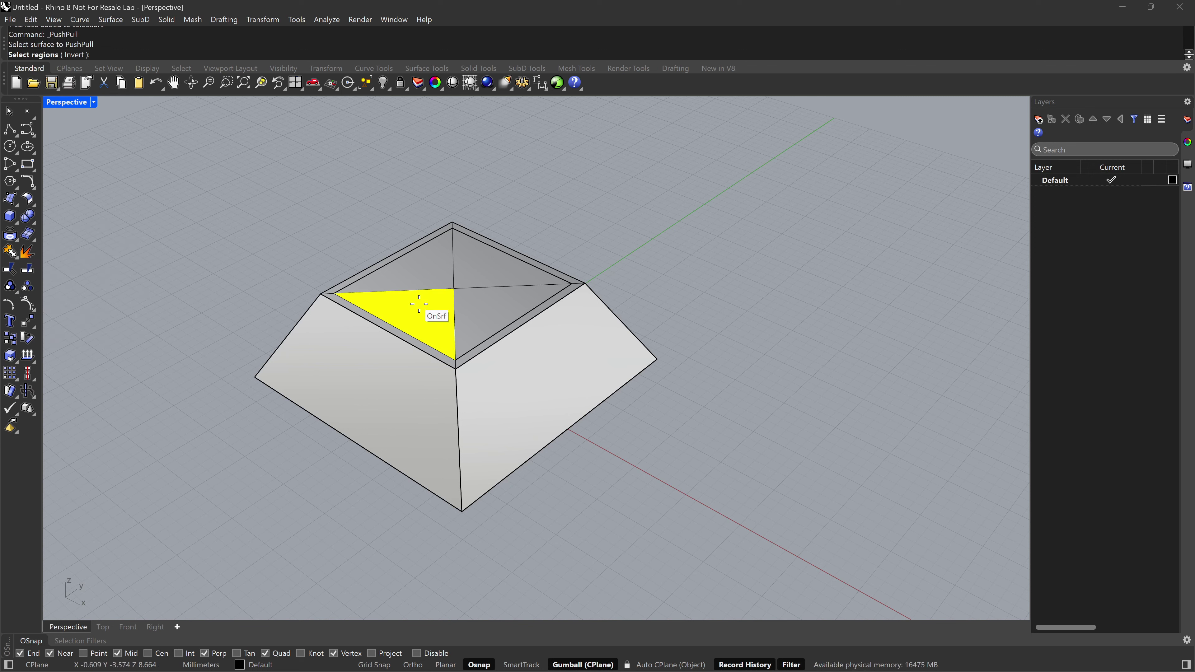
click(480, 267)
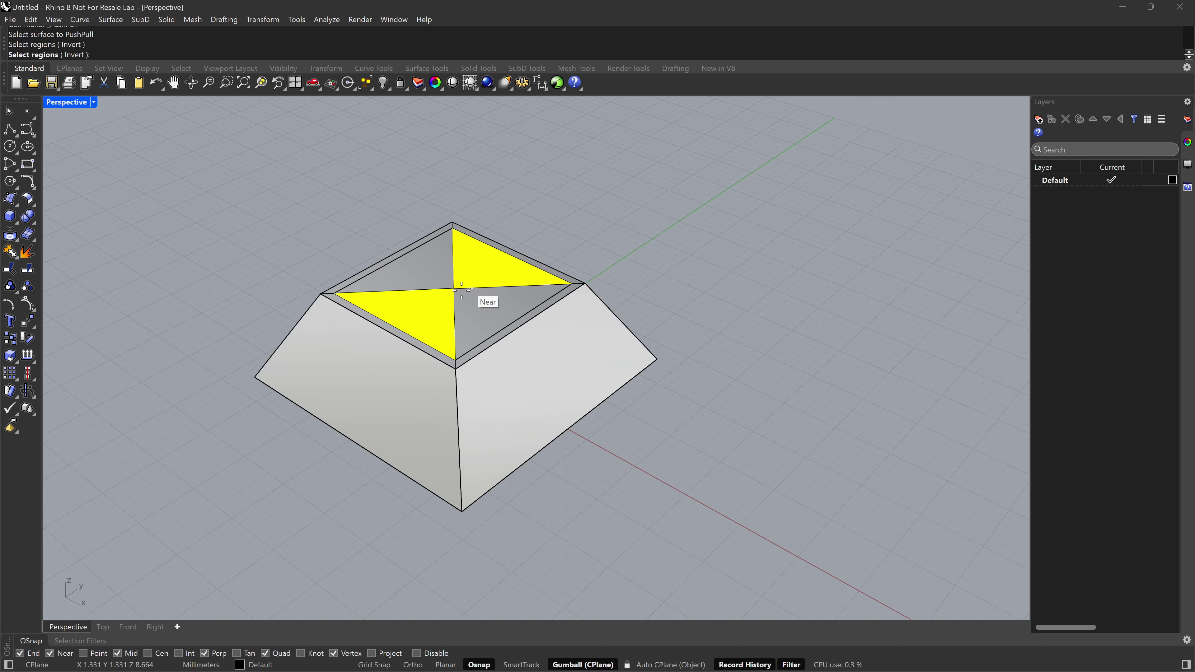
key(Return)
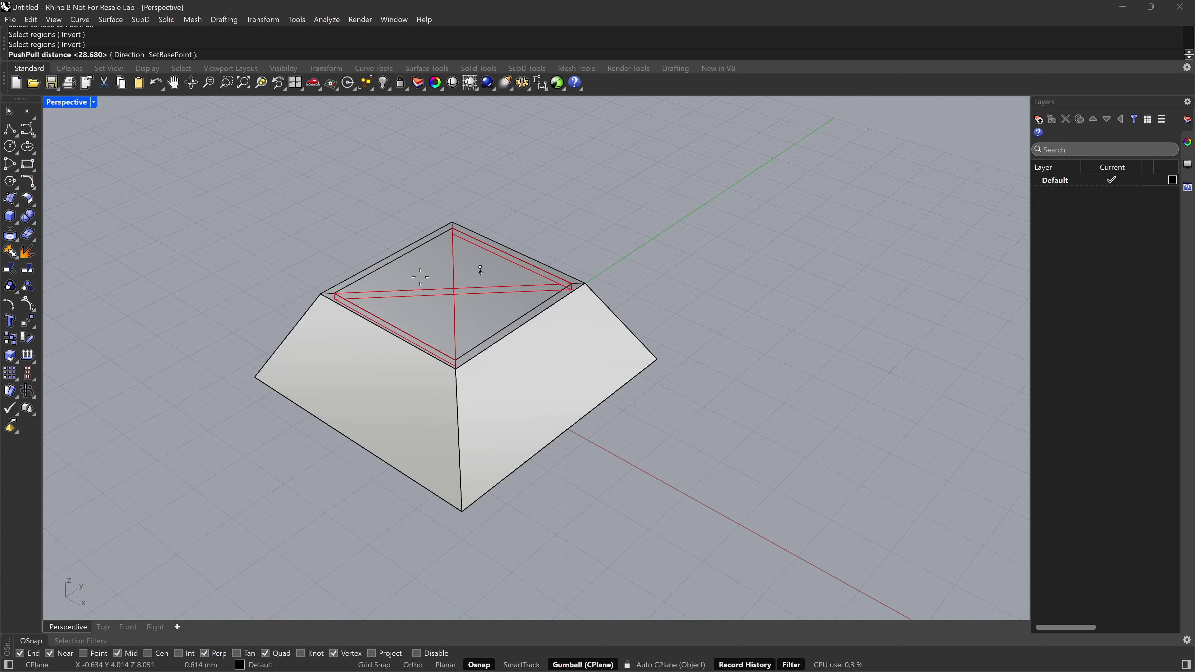
click(434, 312)
mouse_move(466, 355)
right_down()
mouse_move(482, 390)
mouse_move(440, 395)
mouse_move(517, 379)
mouse_move(538, 360)
mouse_move(482, 360)
mouse_move(496, 368)
mouse_move(485, 352)
mouse_move(488, 364)
right_up()
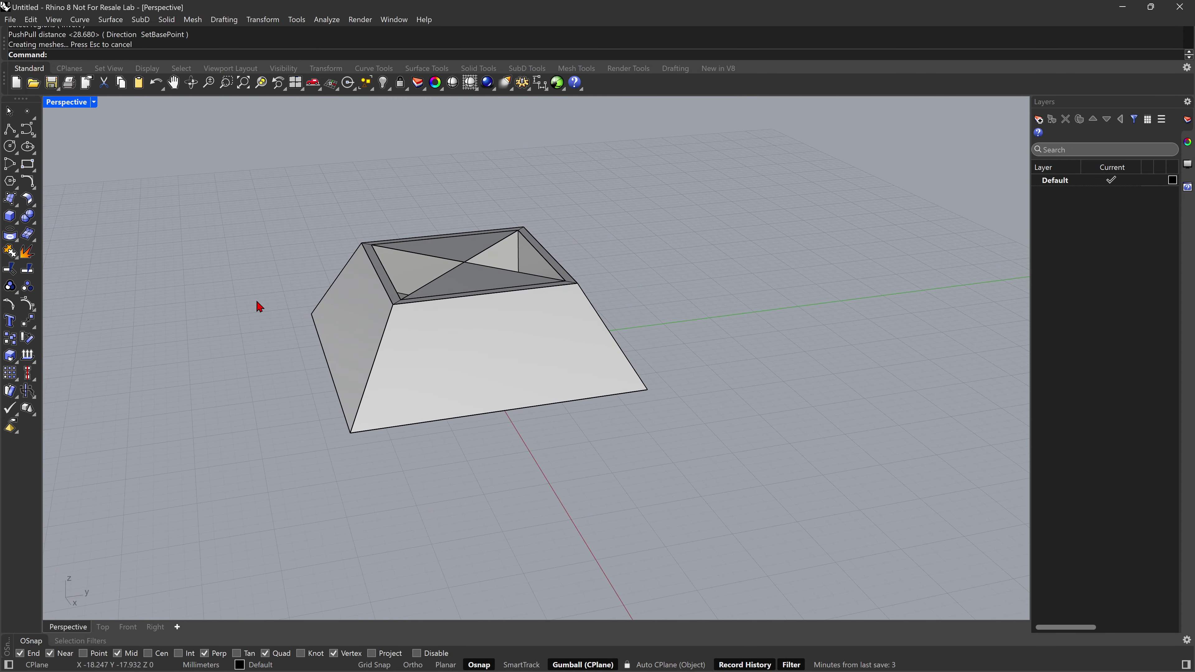
- Draw two diagonal polylines across one sloping side face of the pyramid, each joining a pair of opposite corners
click(9, 128)
click(396, 309)
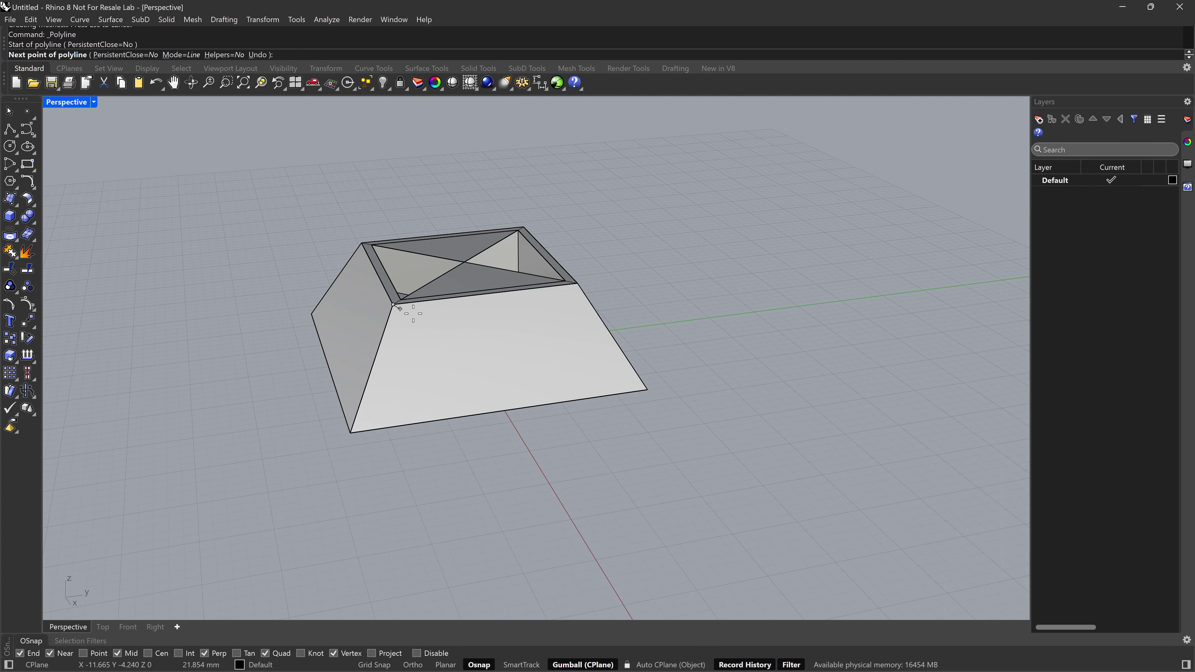
click(648, 390)
key(Return)
right_drag(639, 320, 589, 288)
key(Return)
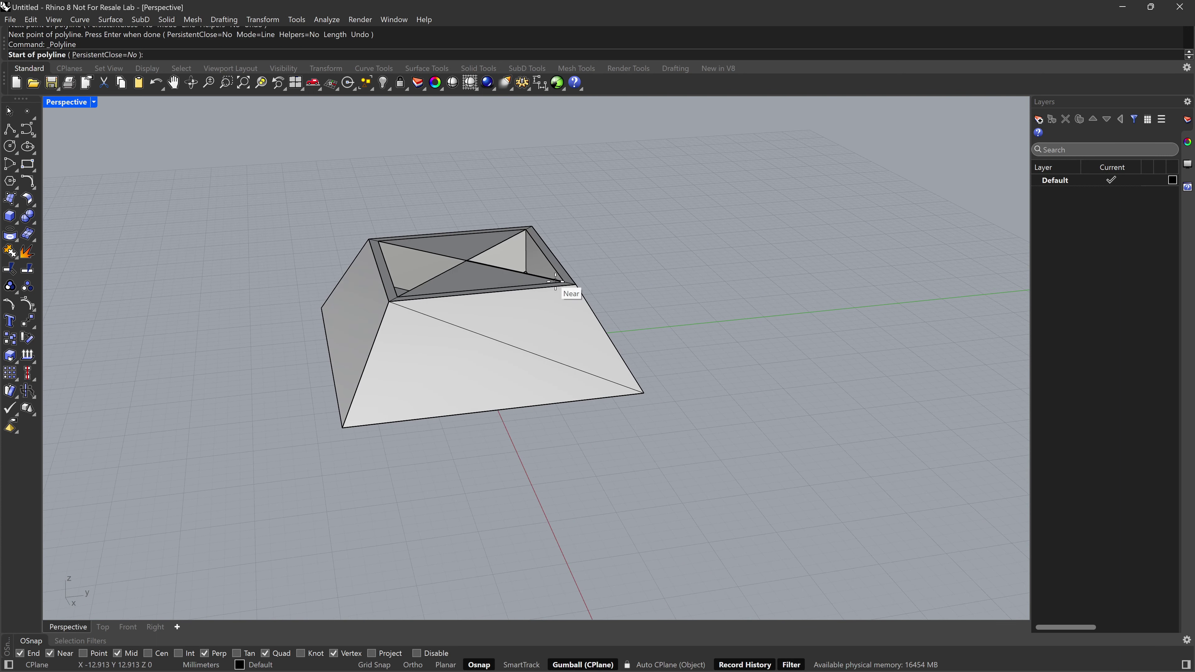
click(576, 284)
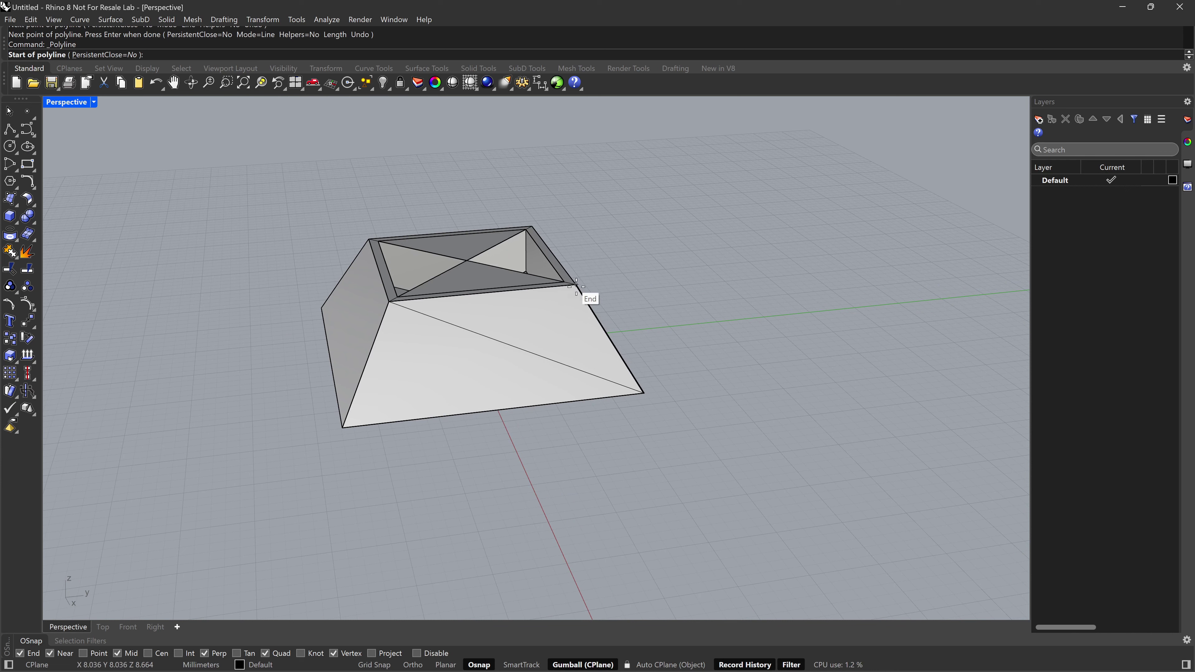
click(342, 427)
key(Return)
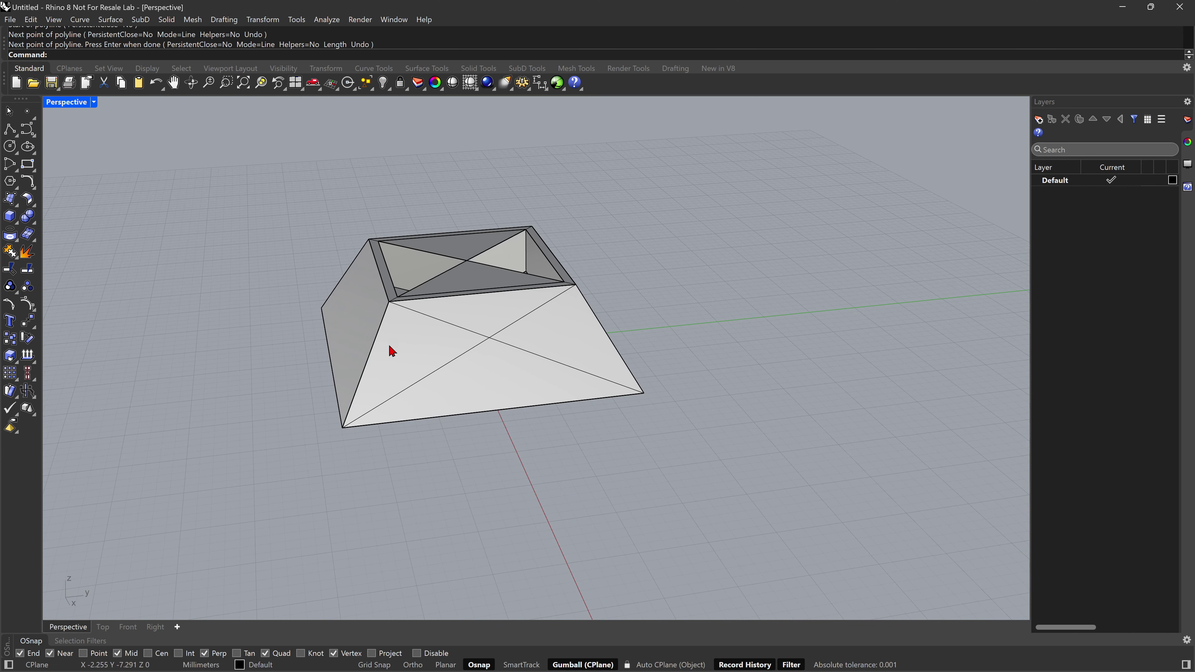
- Draw a three-point rectangle on the side face with the diagonals, starting its lower edge at a point on one diagonal
right_drag(389, 346, 416, 335)
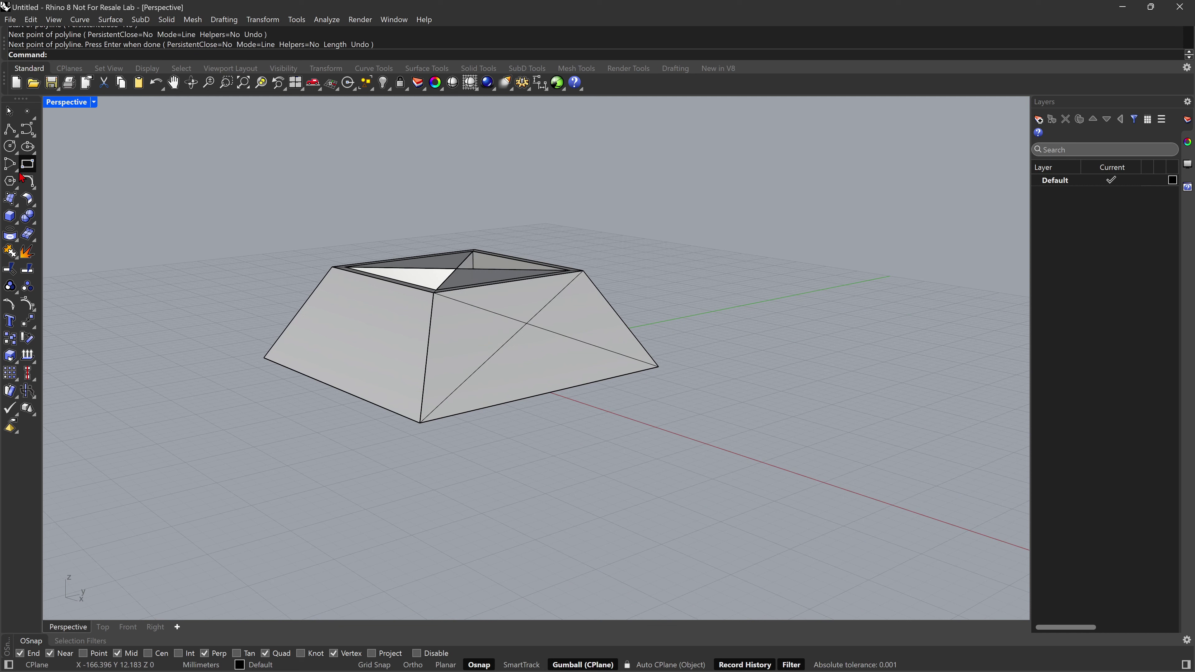
click(29, 164)
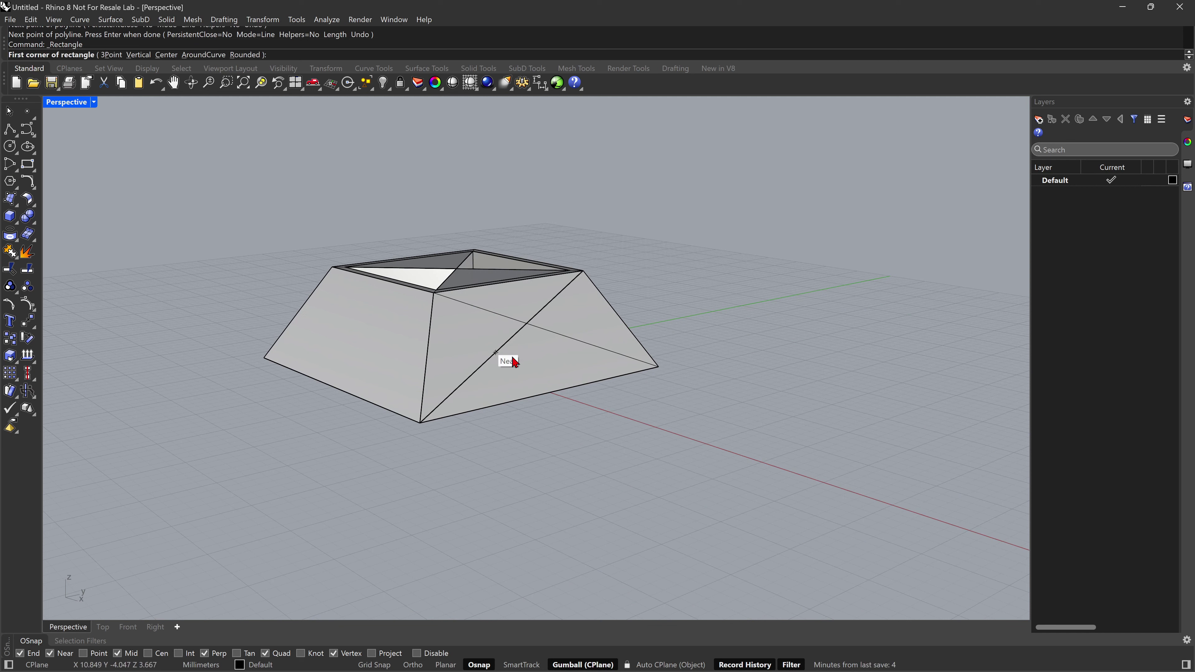
click(489, 358)
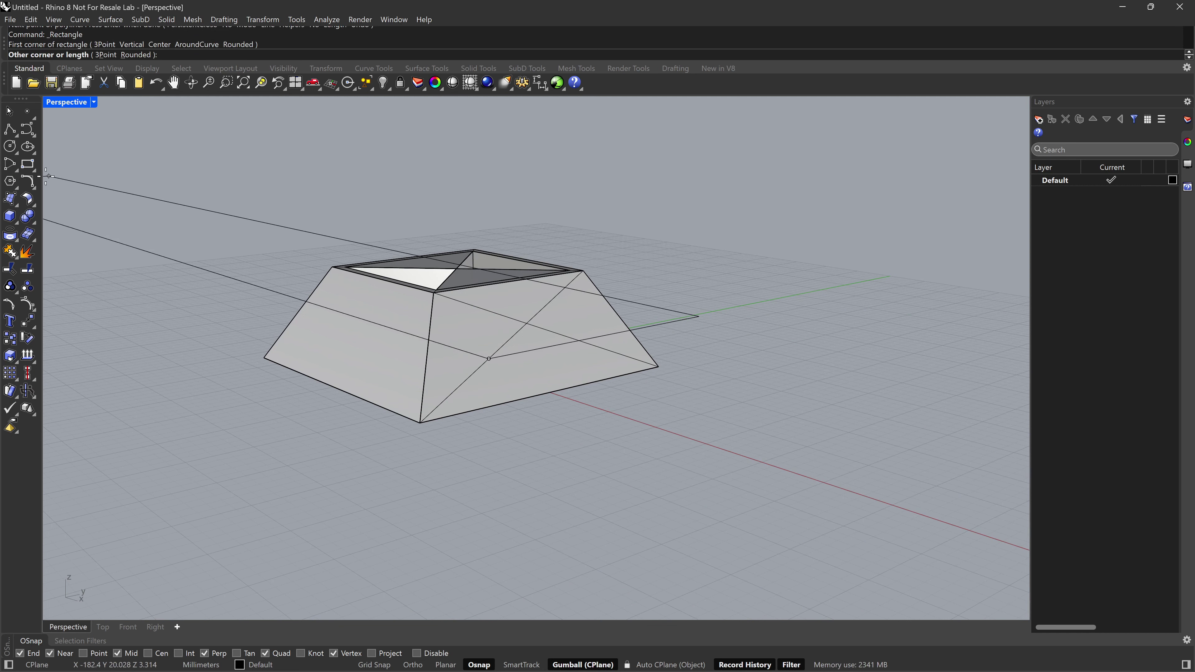
click(33, 169)
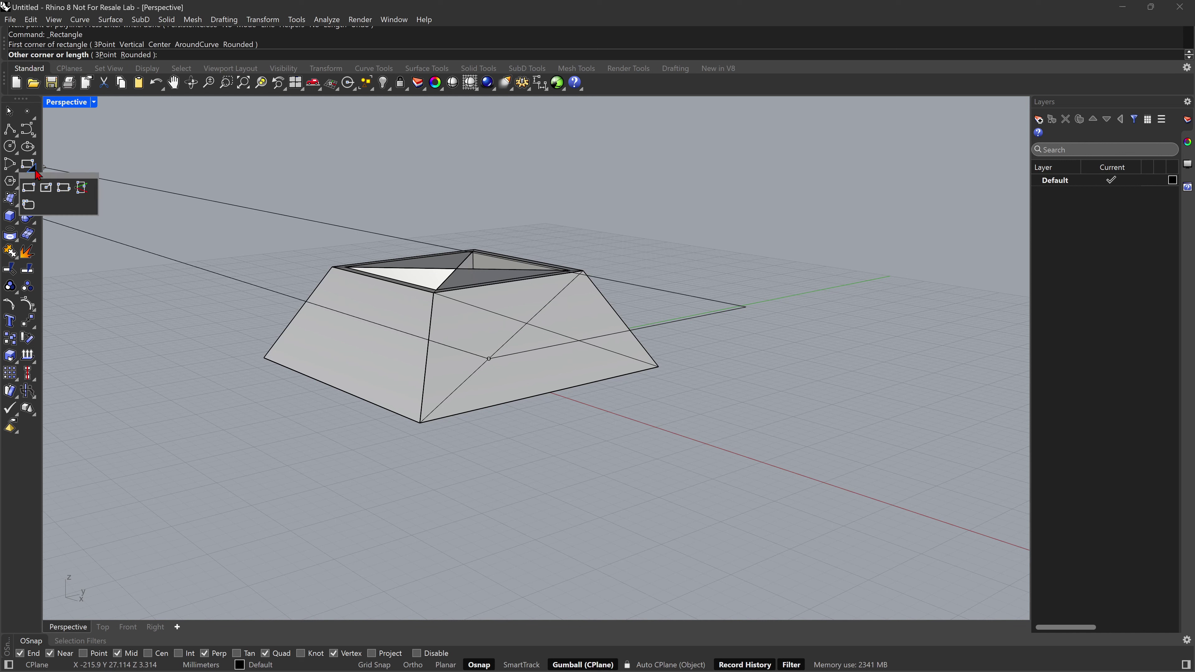
click(65, 195)
click(476, 370)
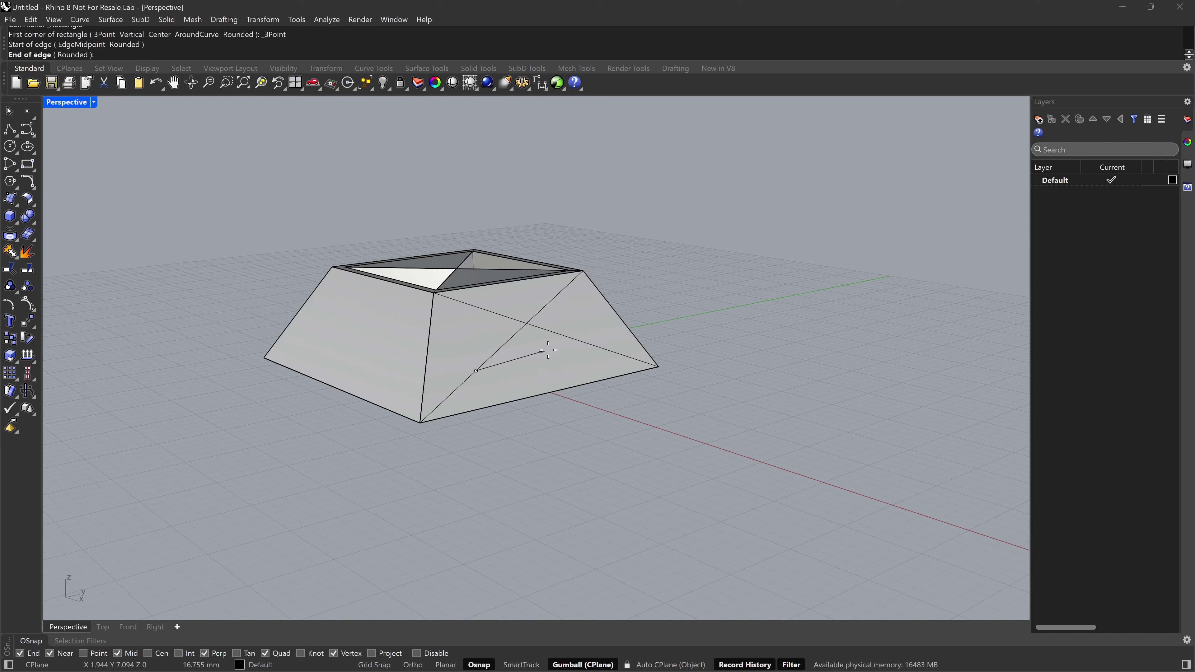
click(590, 344)
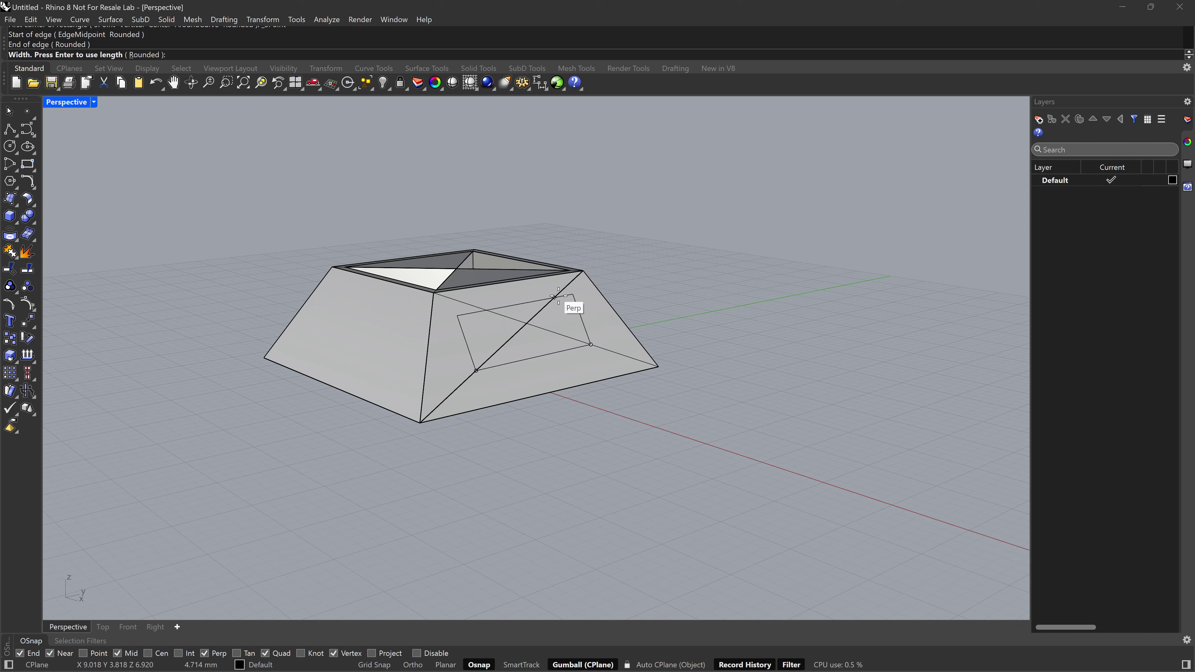
click(555, 296)
mouse_move(540, 368)
right_down()
mouse_move(518, 377)
mouse_move(534, 387)
right_up()
- Use PushPull to push two opposite regions between the rectangle and the diagonals about 34.5 mm inward through the solid
click(472, 357)
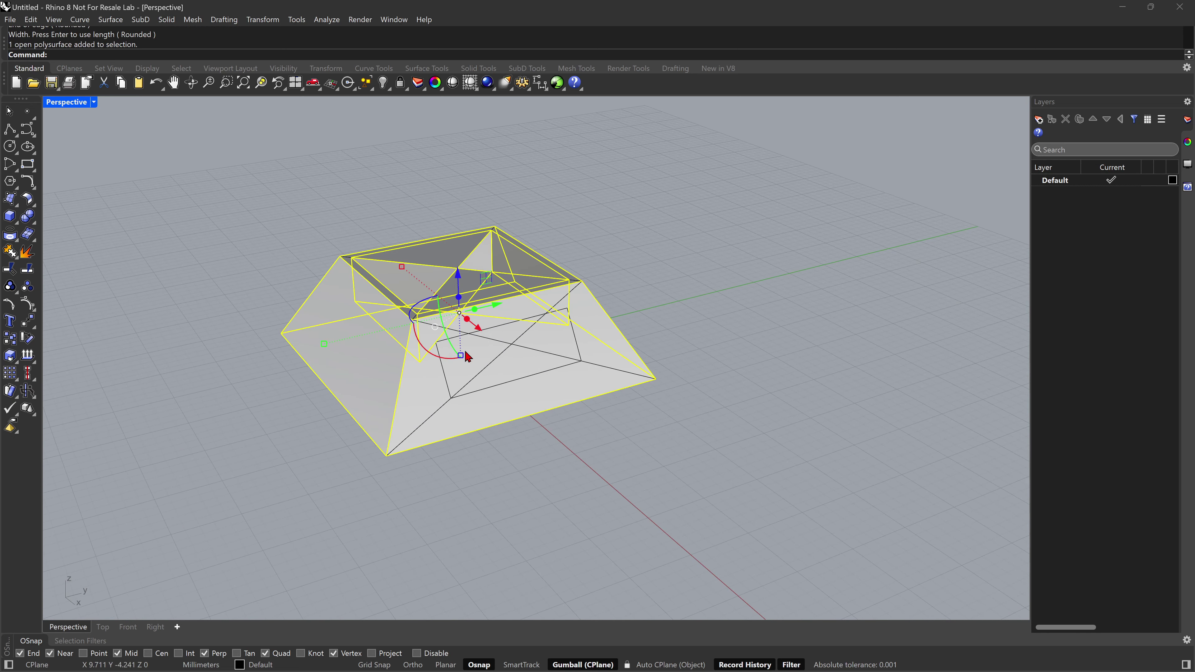
click(142, 257)
middle_click(74, 54)
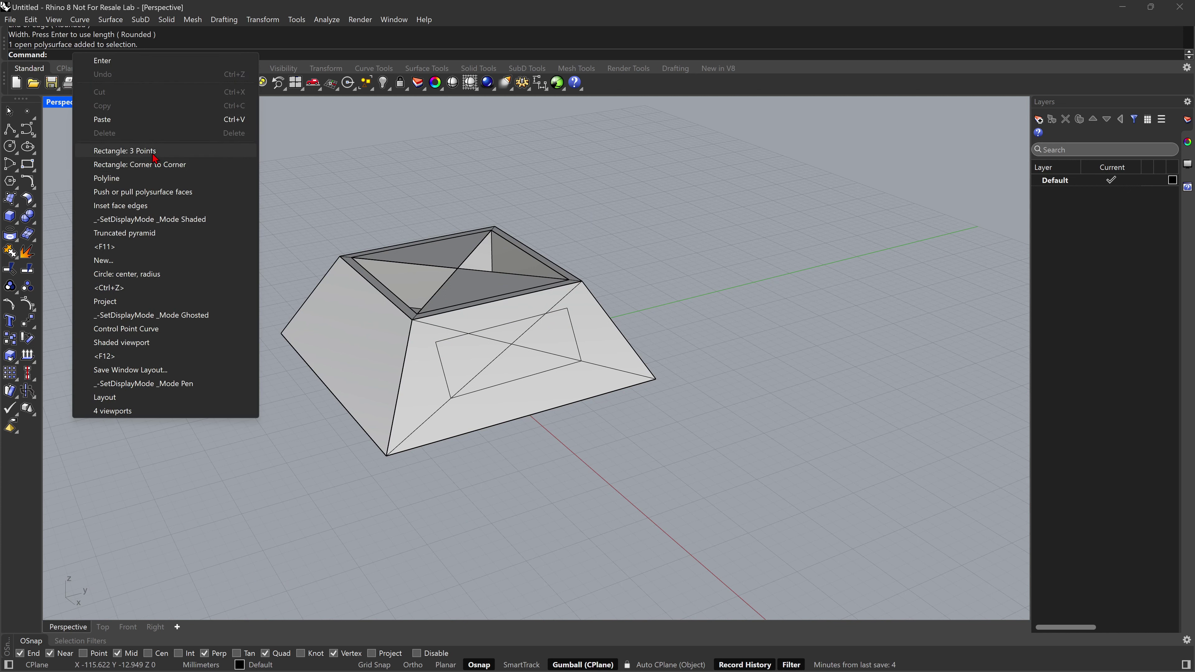
click(156, 191)
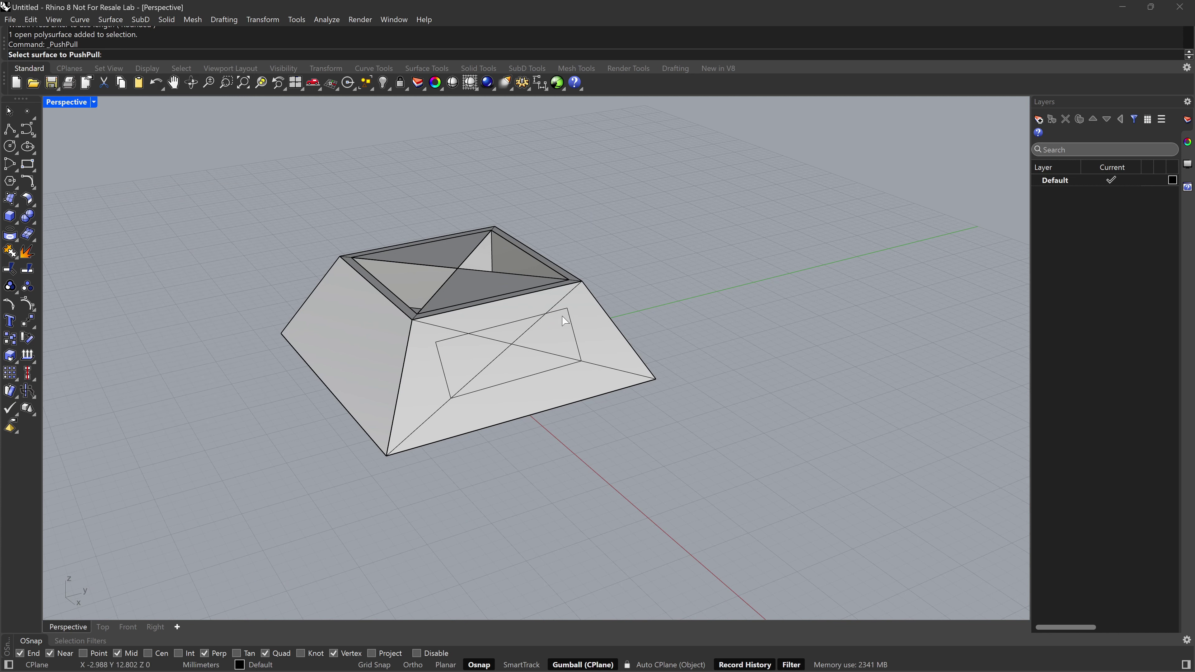
click(471, 354)
click(553, 340)
right_drag(553, 342, 580, 342)
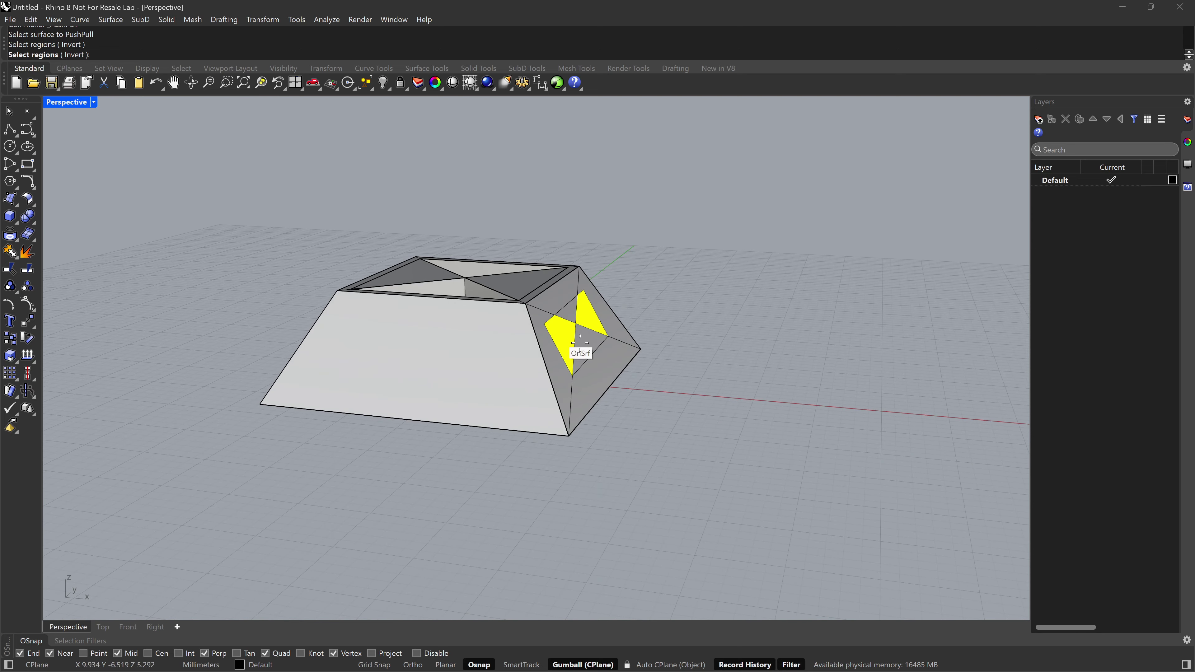
right_click(580, 343)
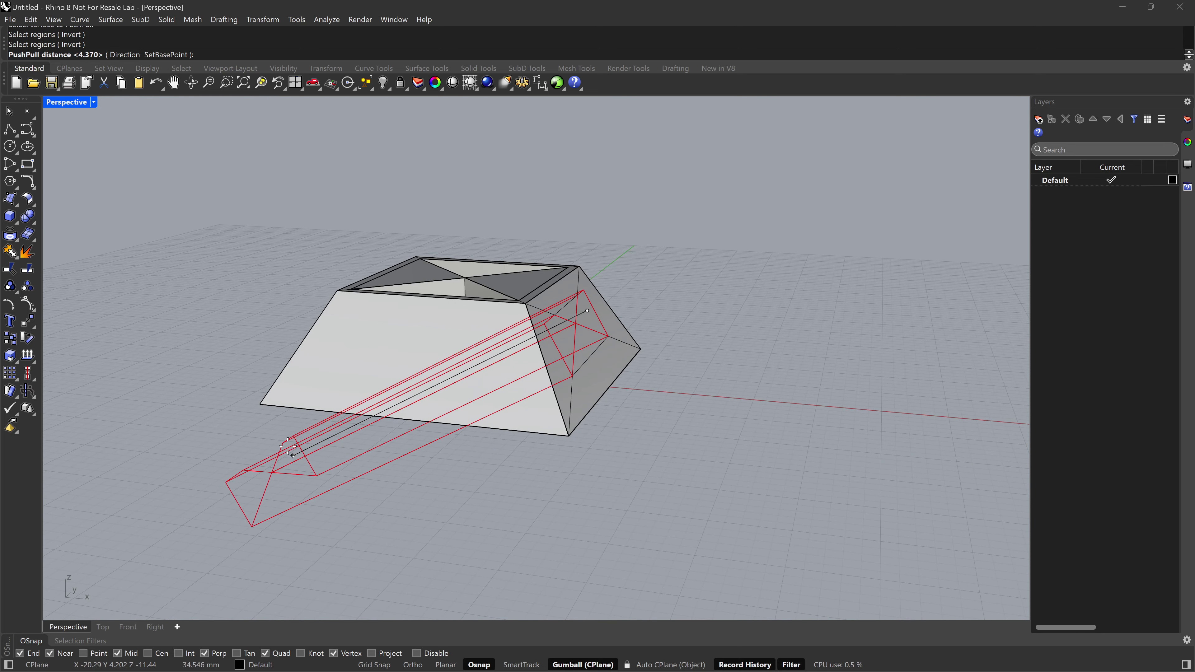
click(288, 450)
right_drag(330, 459, 478, 422)
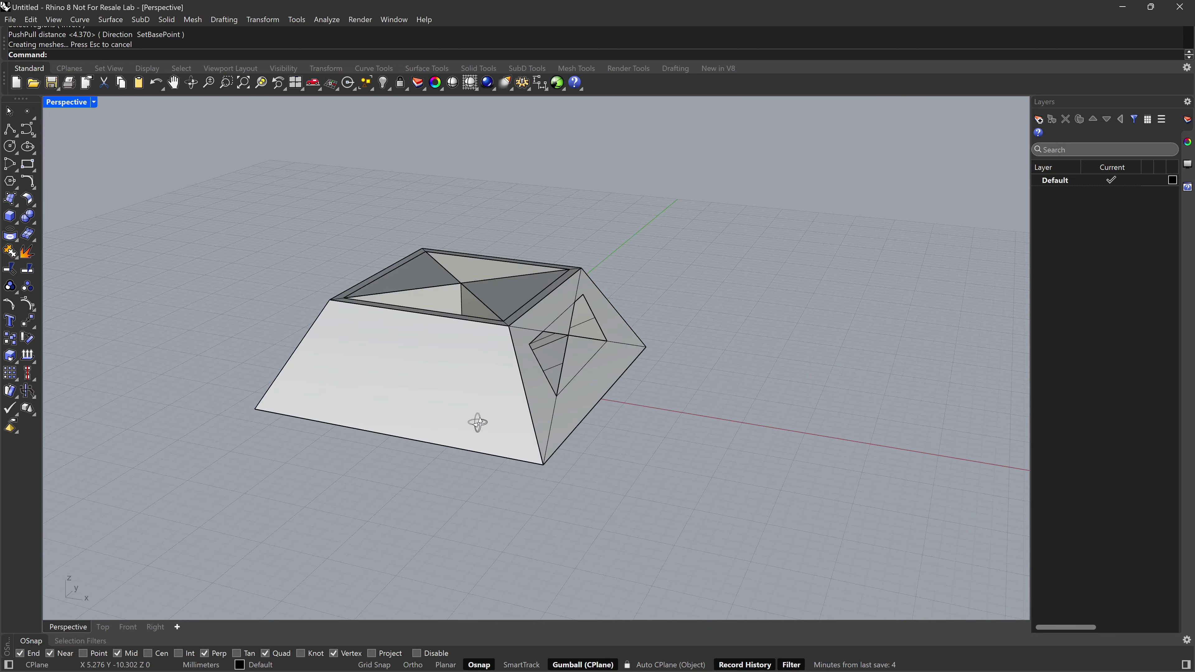
- Restore the four-viewport layout and draw a closed, freeform degree-5 control point curve below the solid in the Front viewport
double_click(70, 103)
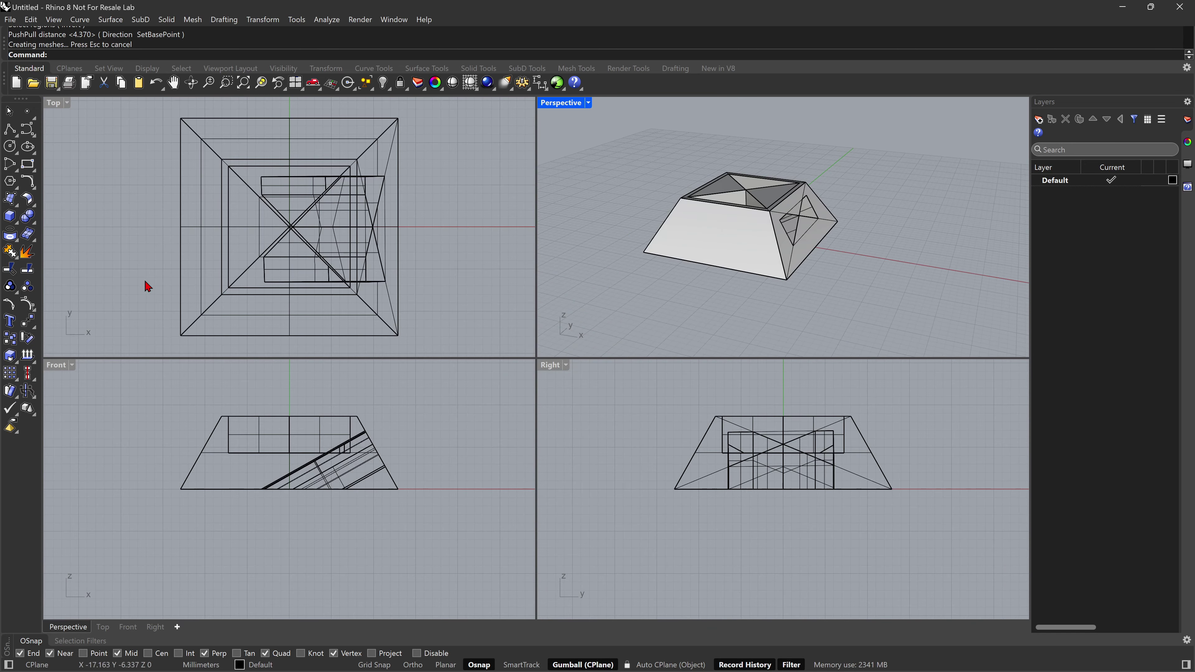
click(27, 128)
click(292, 585)
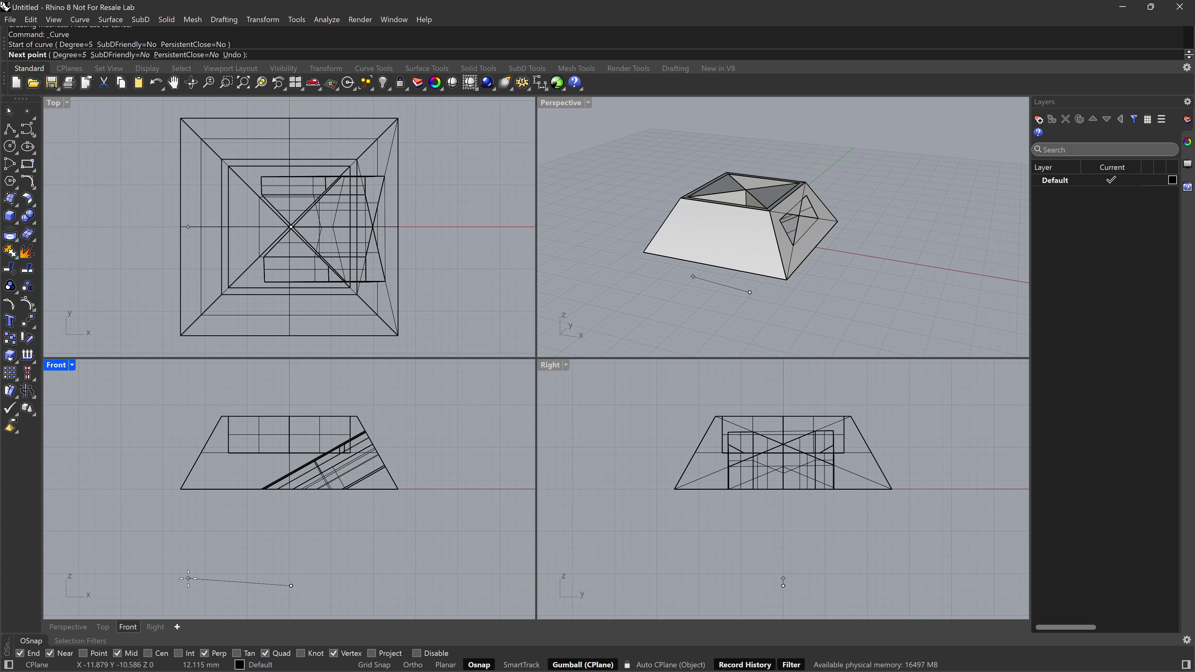
click(155, 589)
click(170, 545)
click(247, 540)
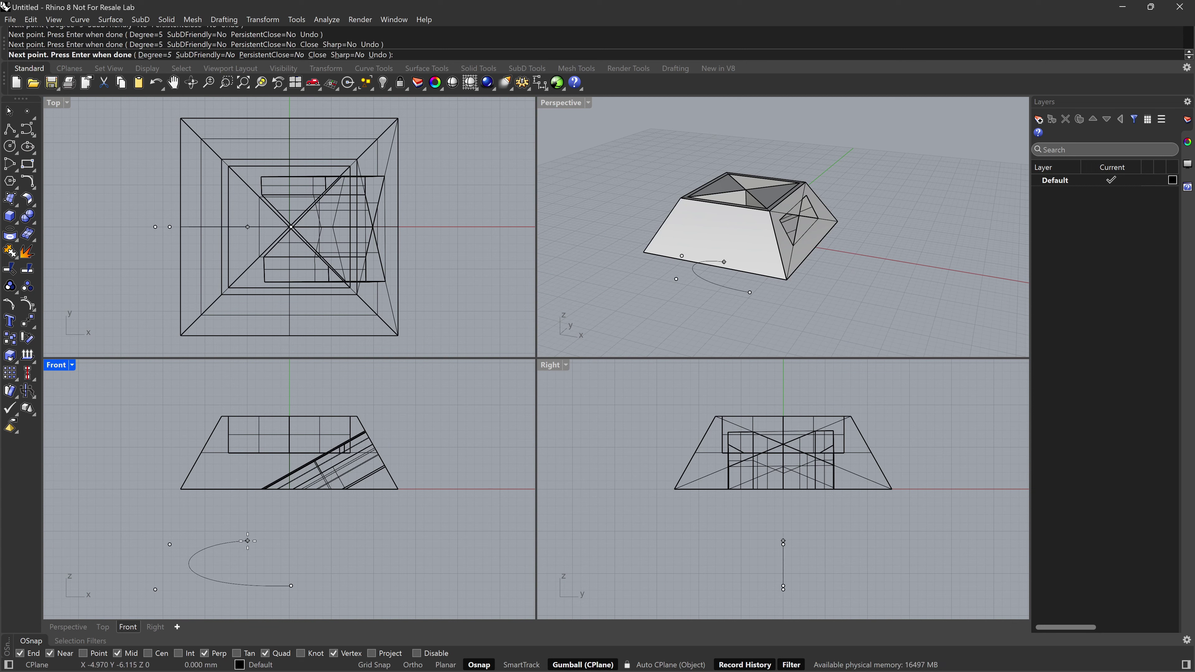
click(334, 522)
click(374, 560)
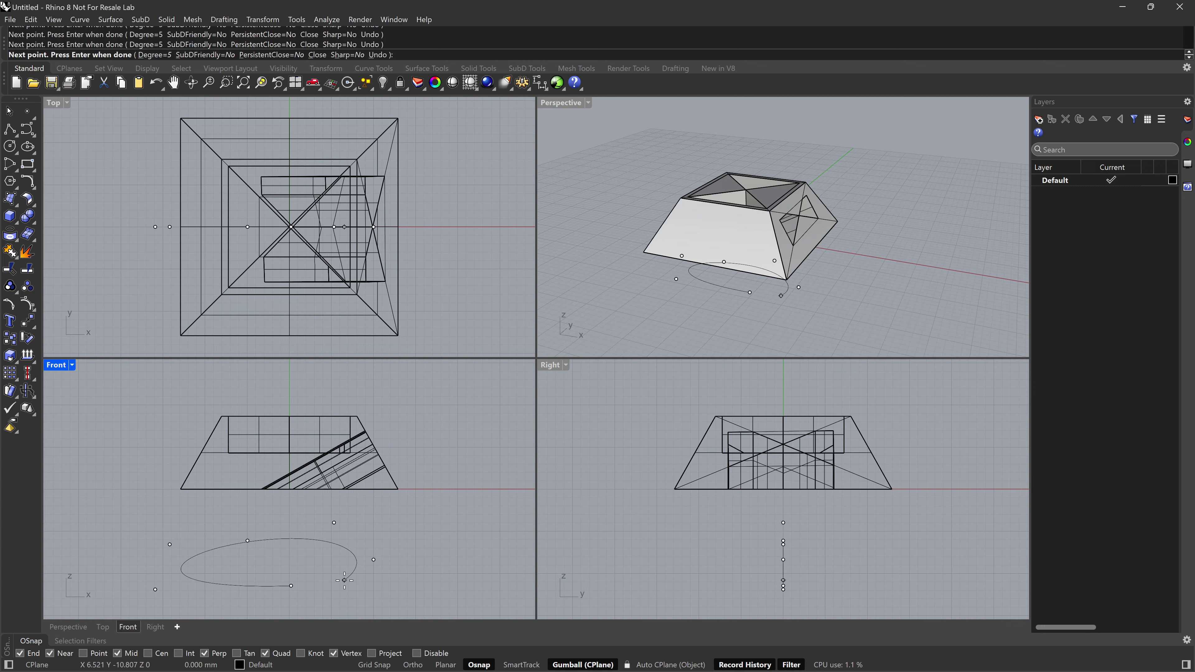
click(287, 586)
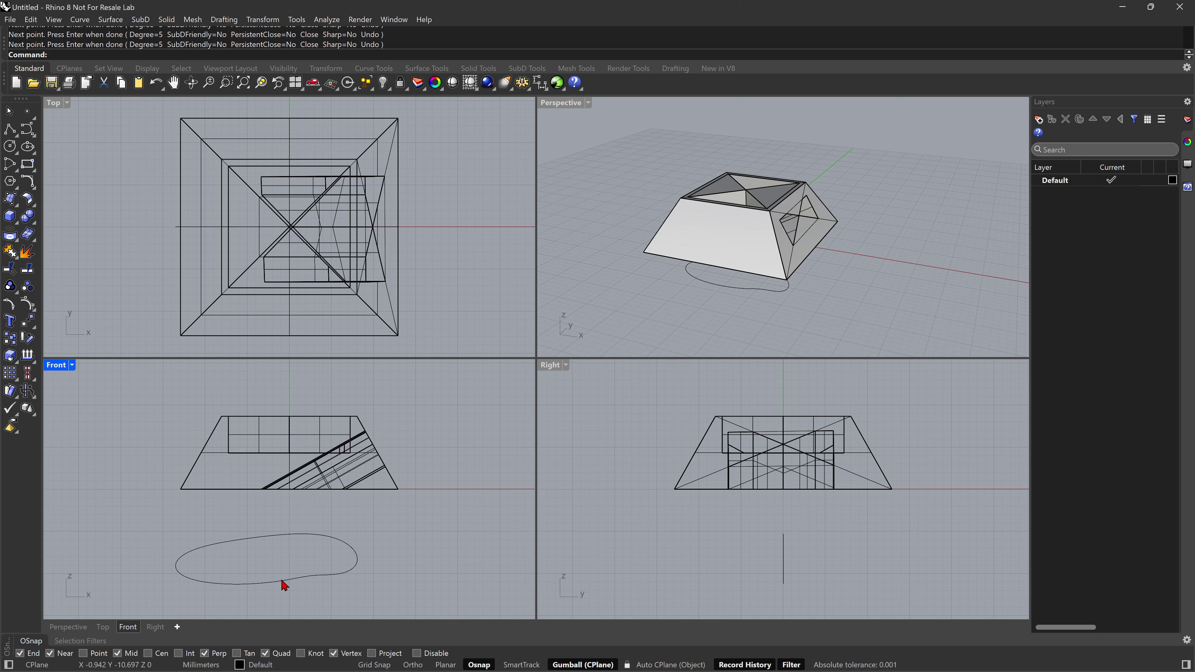
- Move the closed curve up over the solid in the Front viewport and scale it down uniformly to fit within the outline
click(254, 537)
drag(267, 522, 278, 424)
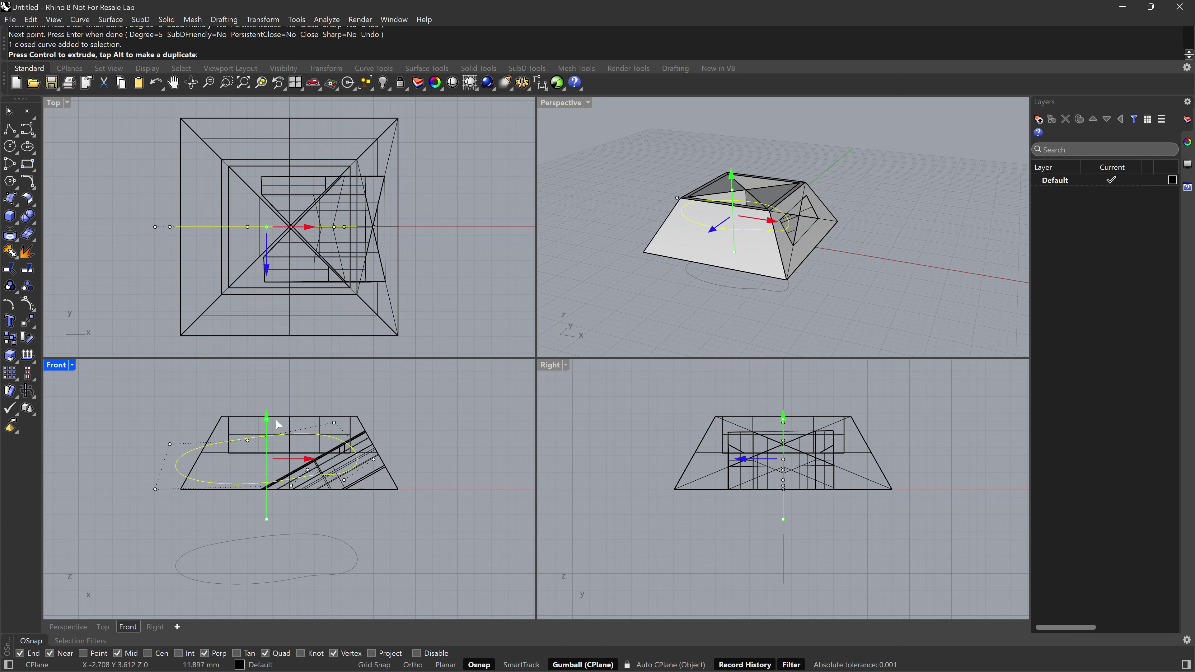
drag(310, 465, 322, 465)
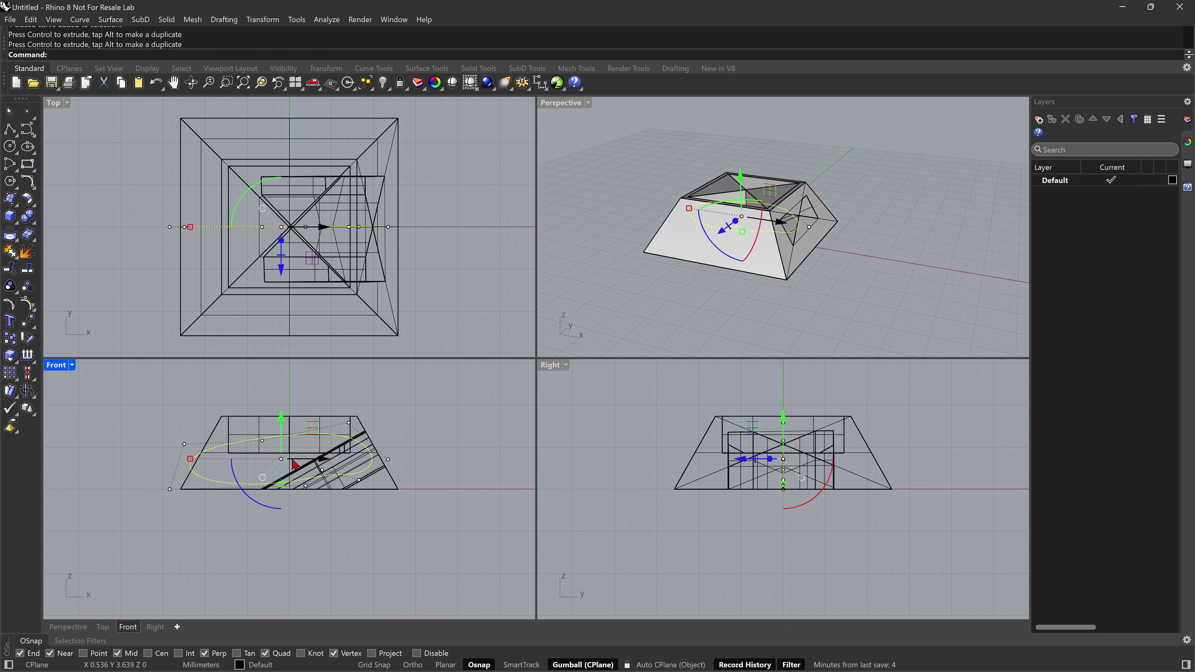
shift+drag(190, 459, 218, 467)
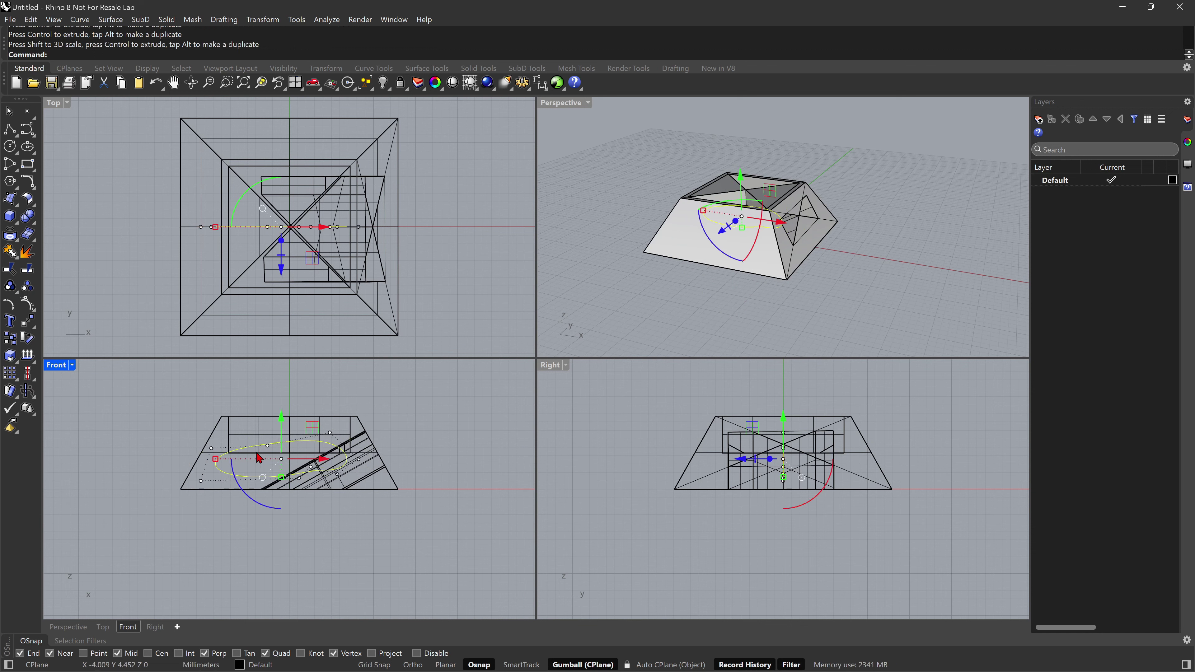
drag(285, 420, 288, 404)
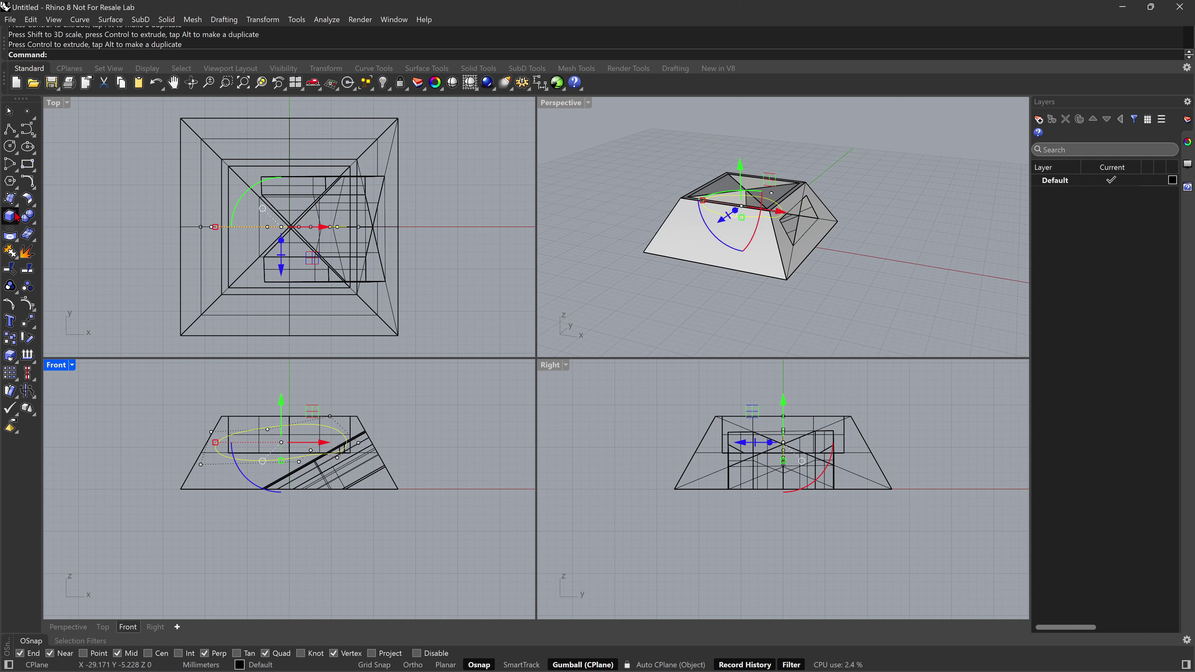
- Project the closed freeform curve onto the solid from the Front viewport along the construction plane's Z direction
click(9, 237)
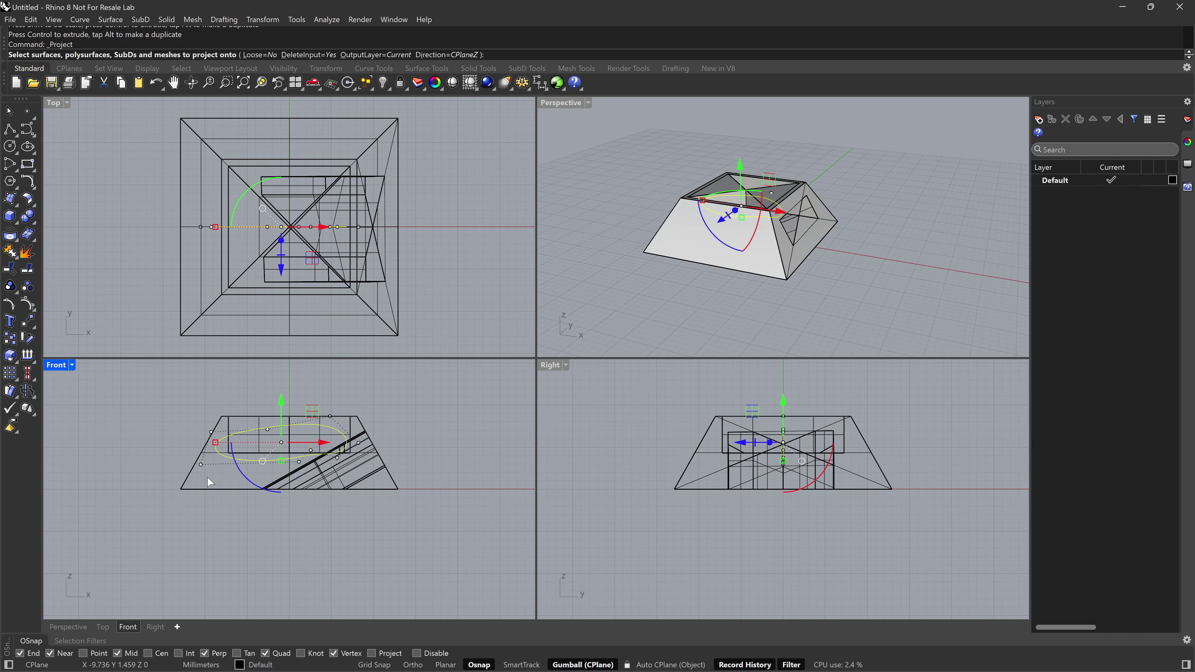
click(222, 487)
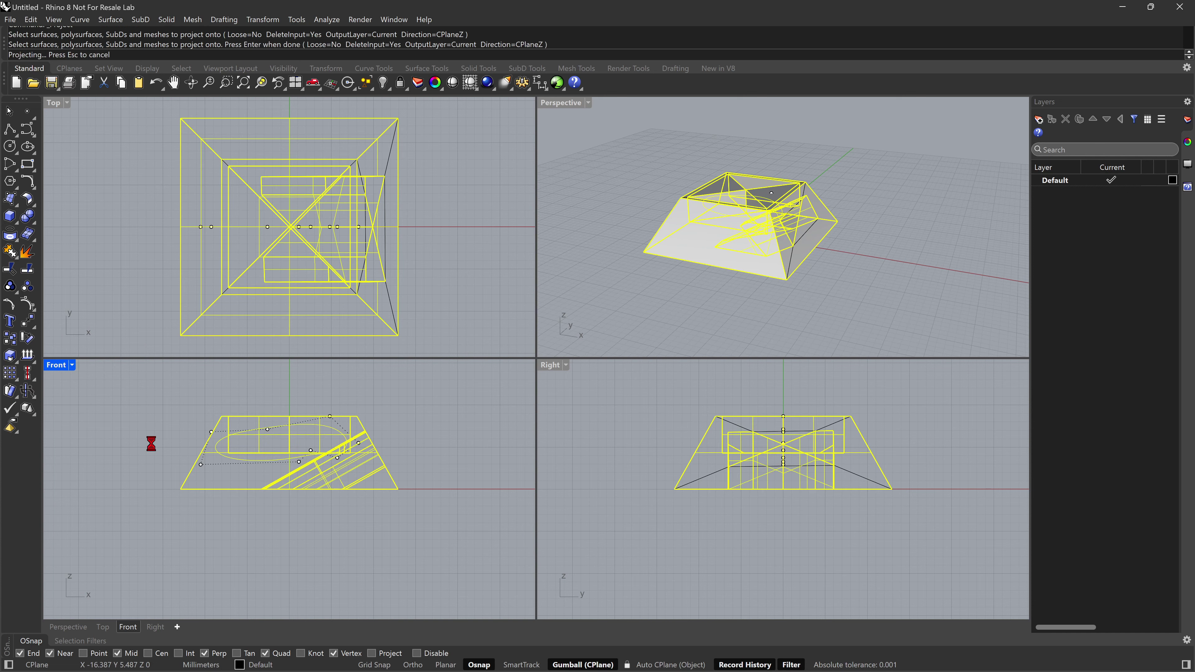
key(Return)
right_drag(626, 301, 656, 309)
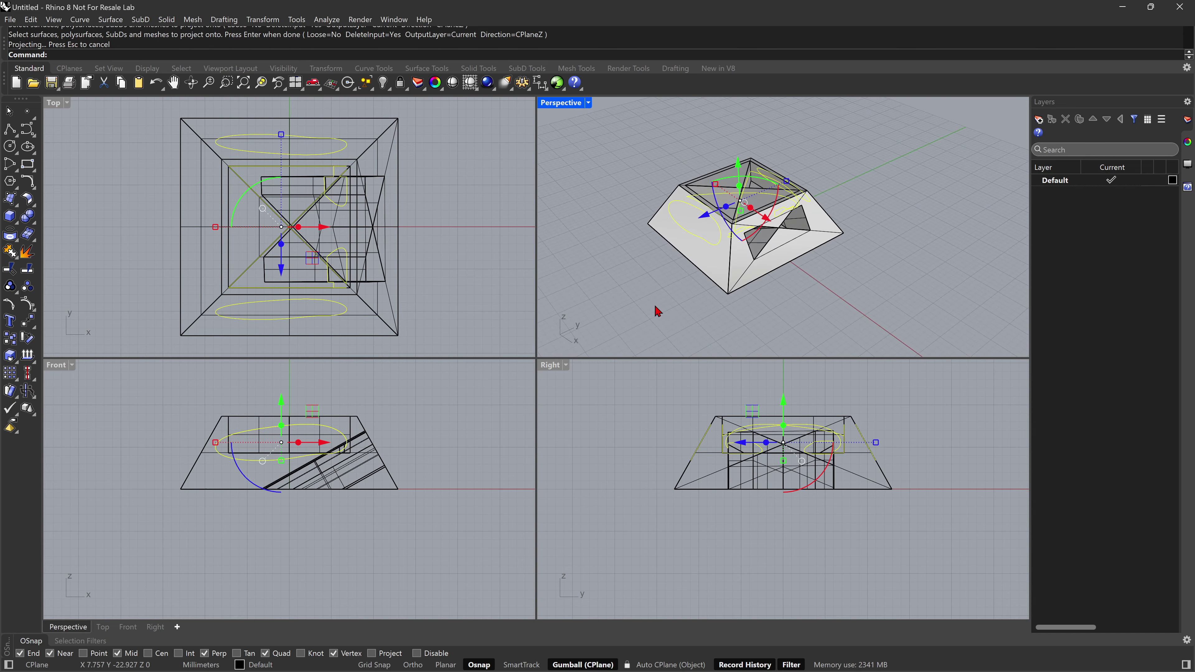
- Maximize the Perspective viewport and delete the projected curve that lies inside the recess of the solid
double_click(565, 105)
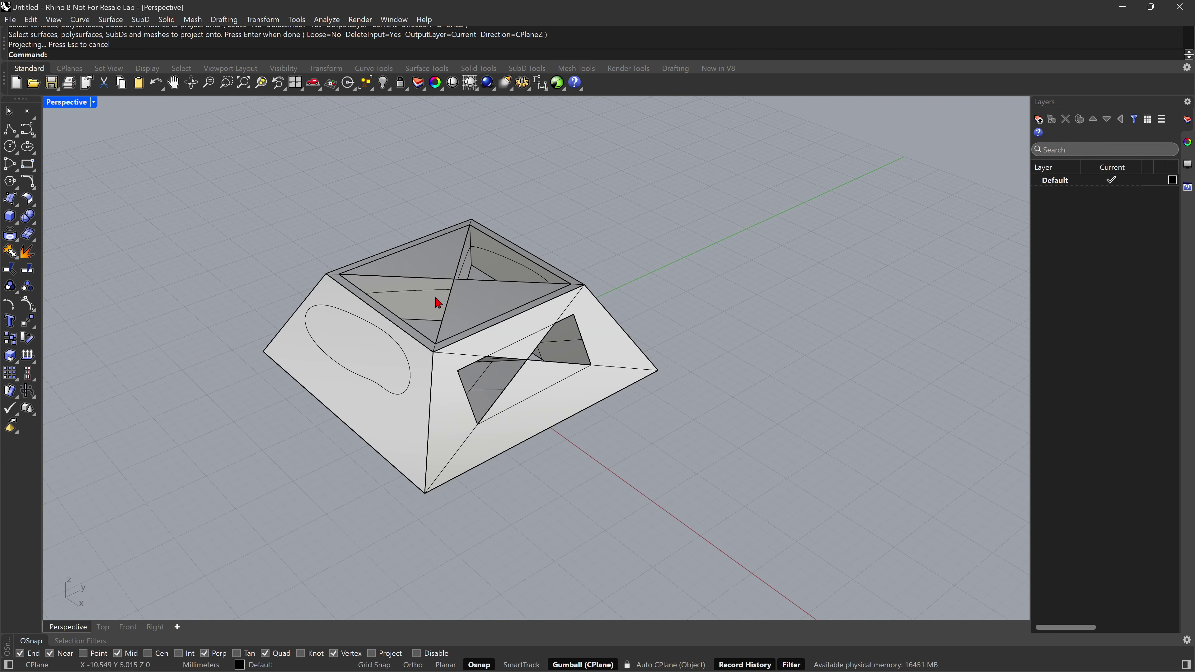
click(421, 289)
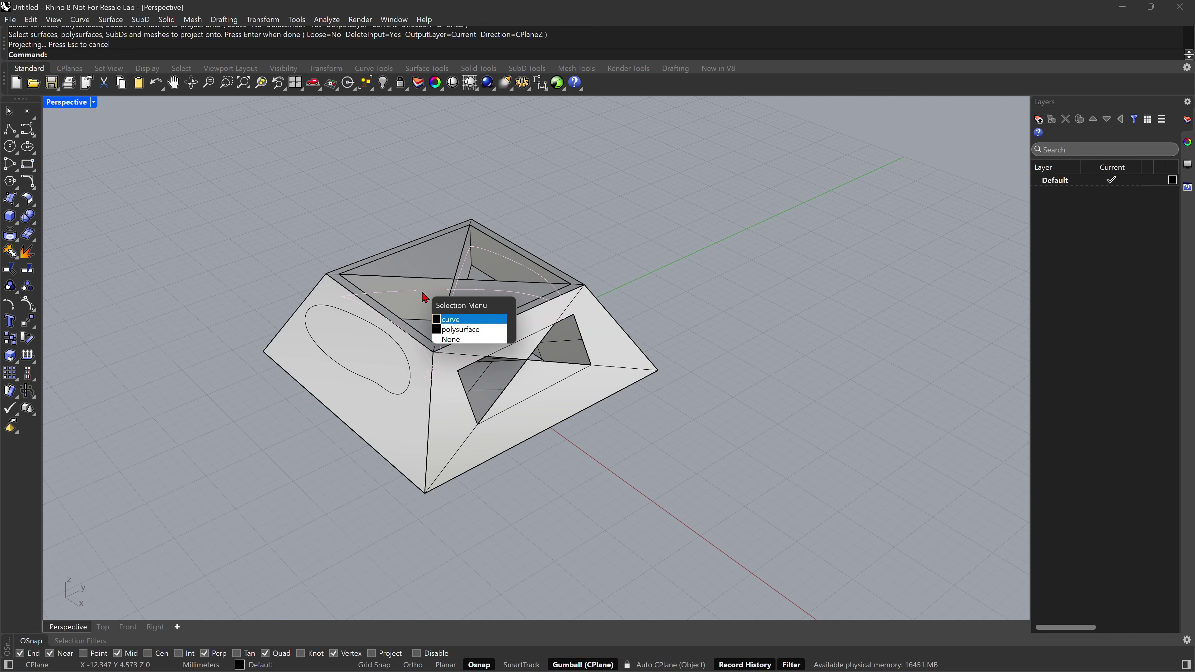
click(459, 321)
key(Delete)
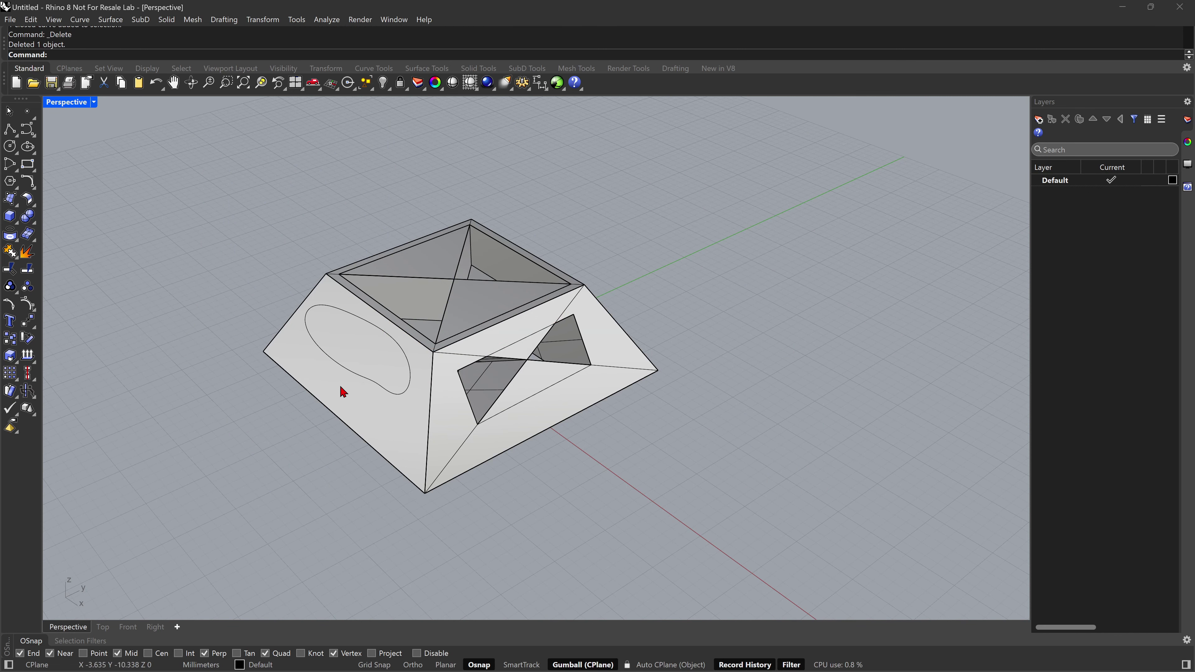
- PushPull the region inside the projected curve on the solid's outer sloping face about 13.1 mm outward
right_drag(343, 392, 335, 368)
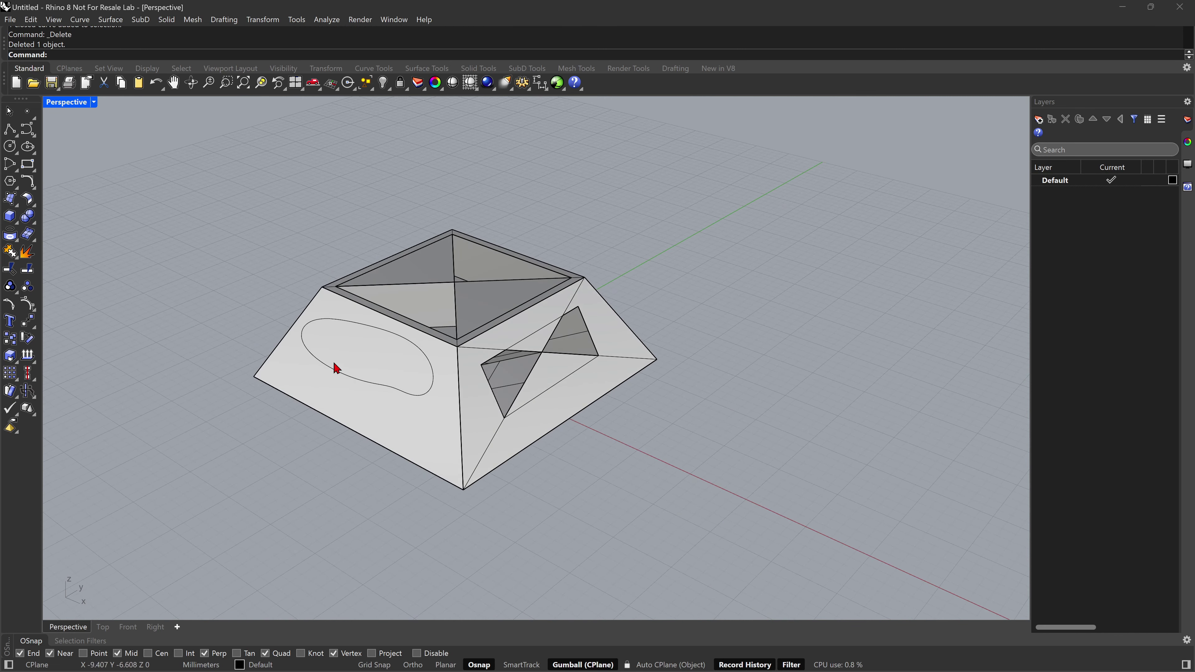
click(35, 221)
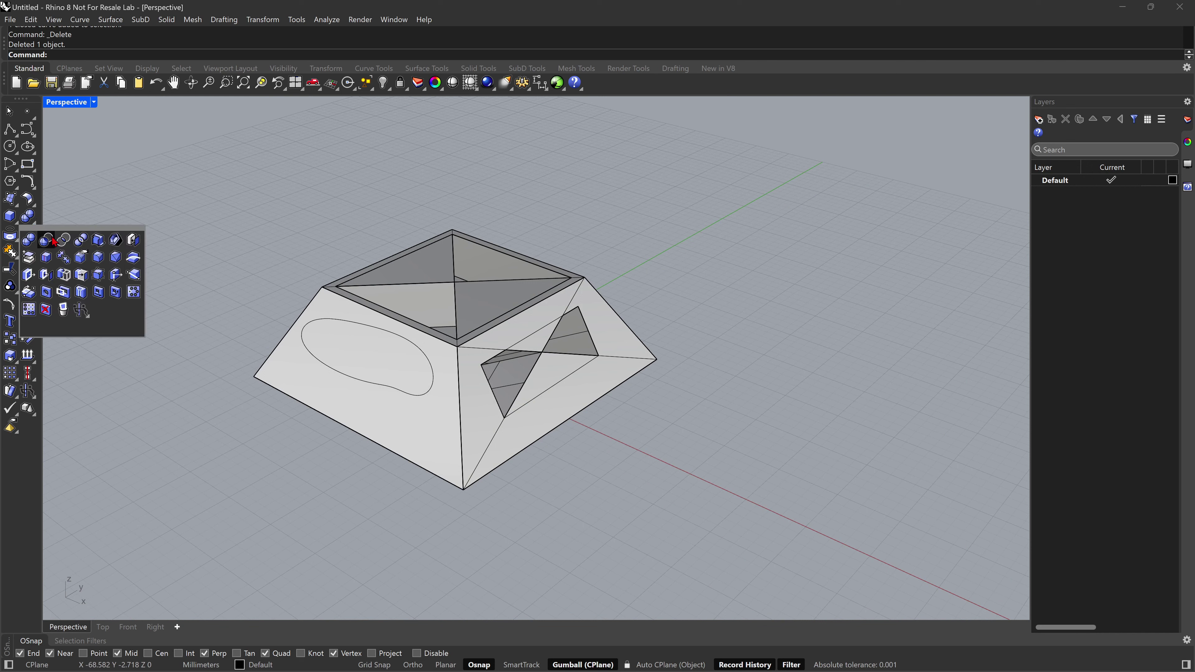
click(81, 310)
click(352, 354)
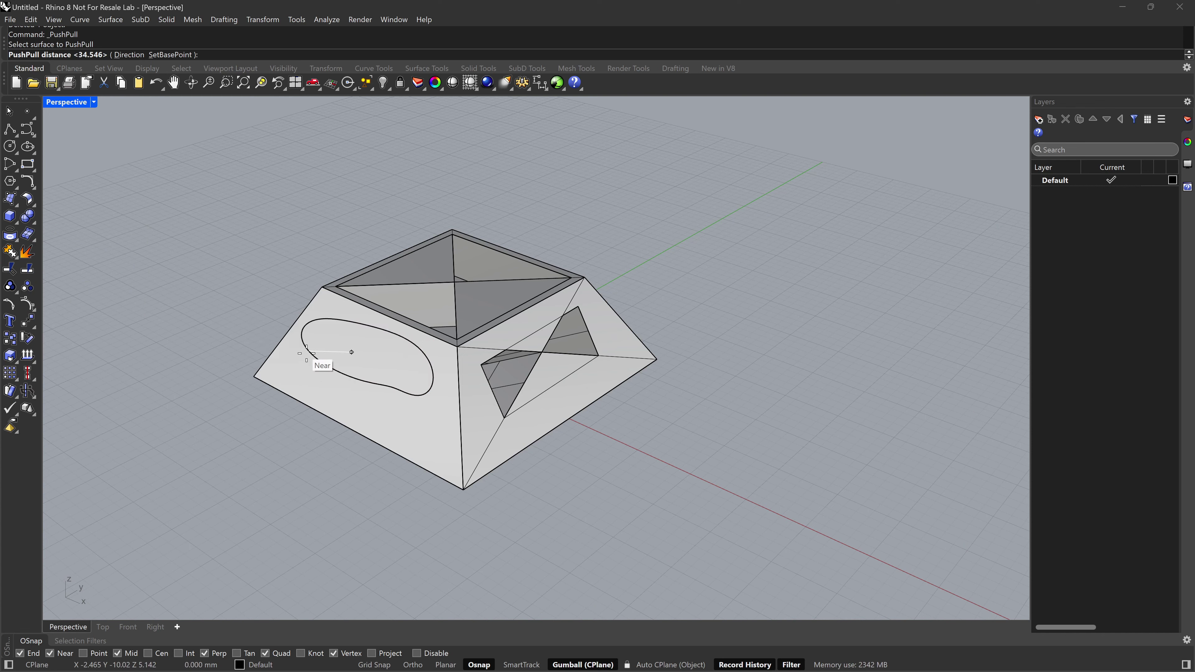
click(229, 343)
- Try to PushPull the projected curve region on the opposite face about 51.2 mm inward through the solid, and undo it
right_drag(227, 347, 432, 369)
key(Return)
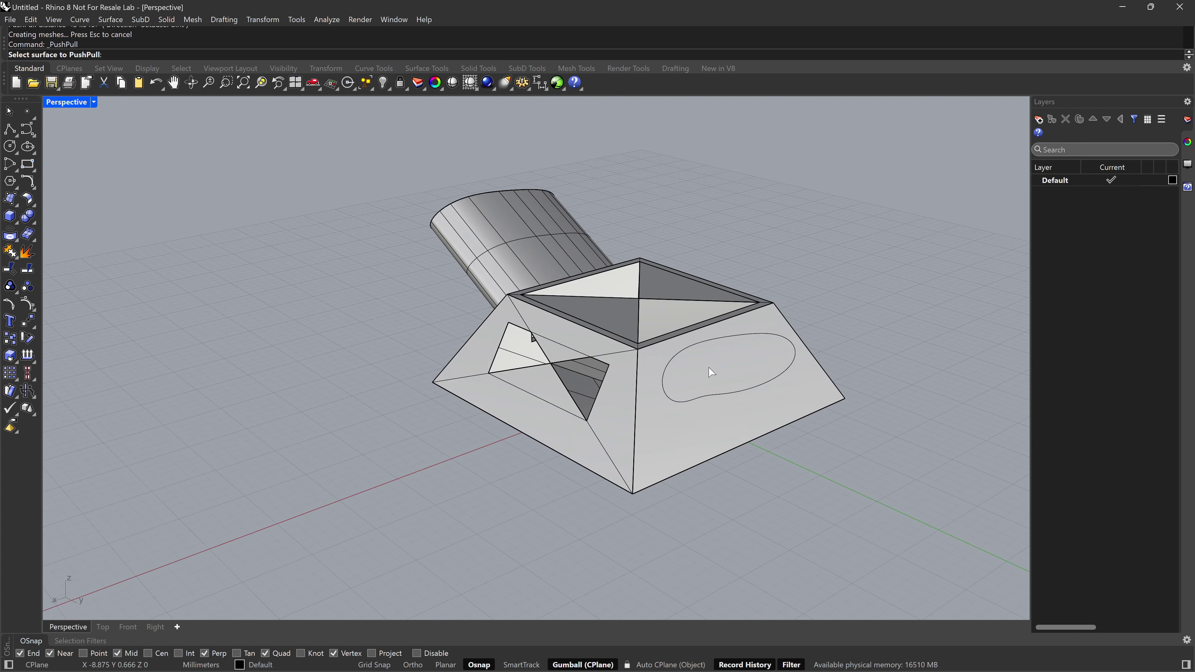
click(712, 373)
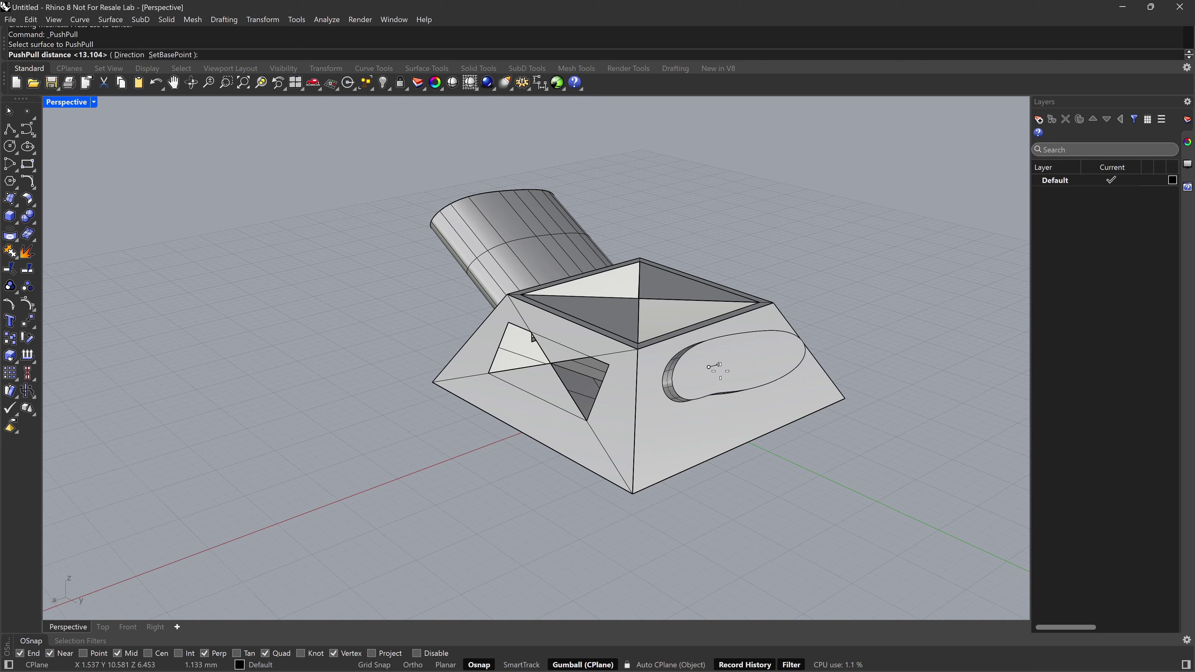
key(Escape)
click(37, 227)
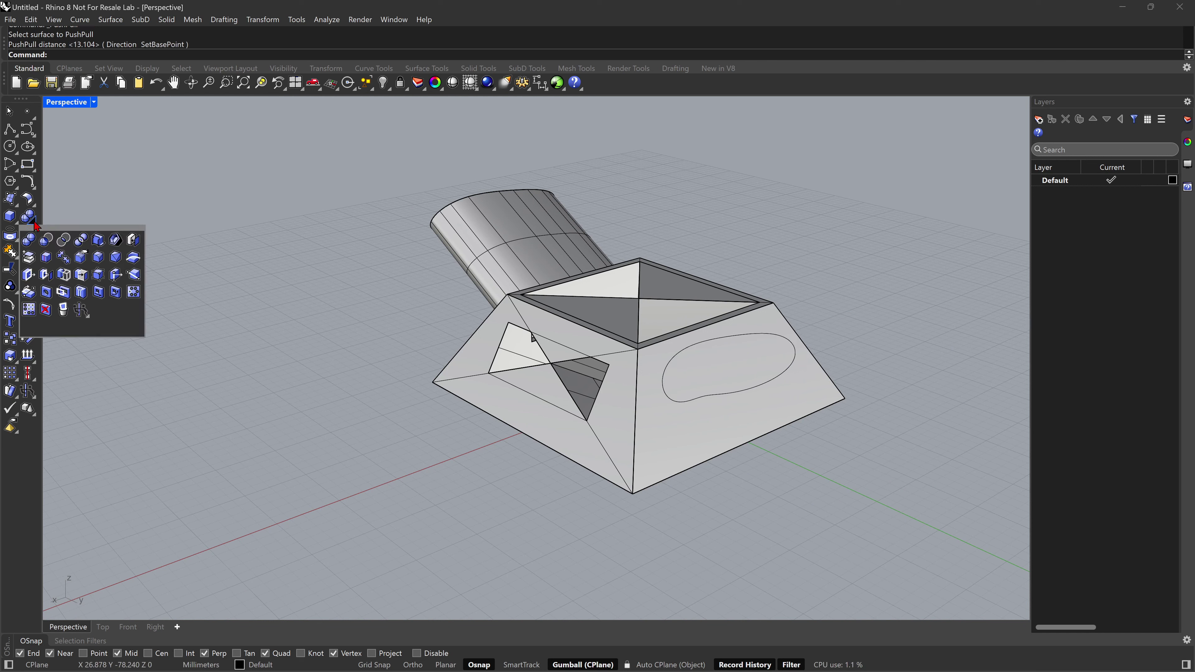
click(83, 310)
click(715, 369)
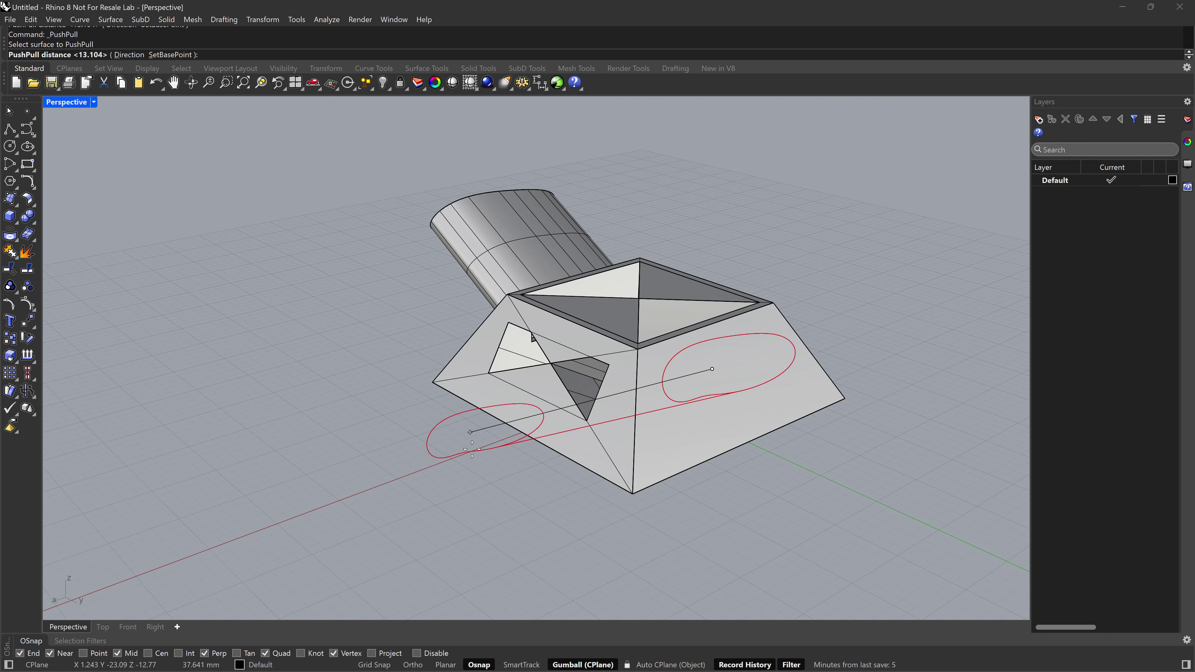
click(415, 447)
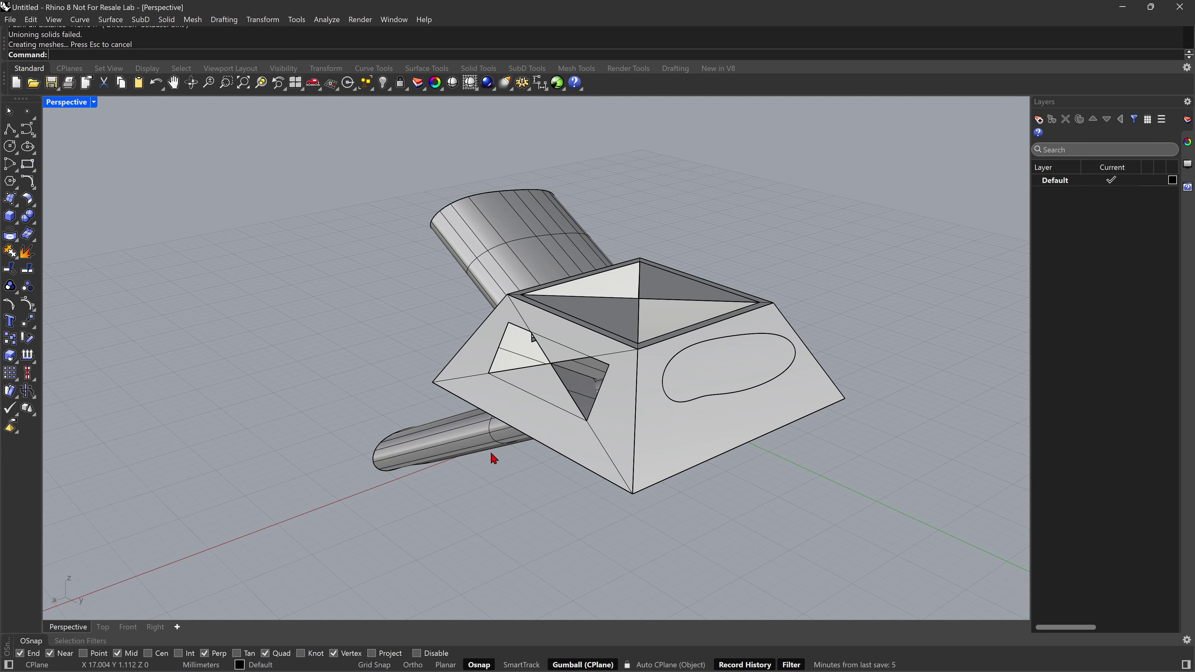
right_drag(544, 450, 654, 421)
key(ctrl+z)
- PushPull the projected curve region on the opposite sloping face about 0.3 mm inward as a shallow recess
click(522, 248)
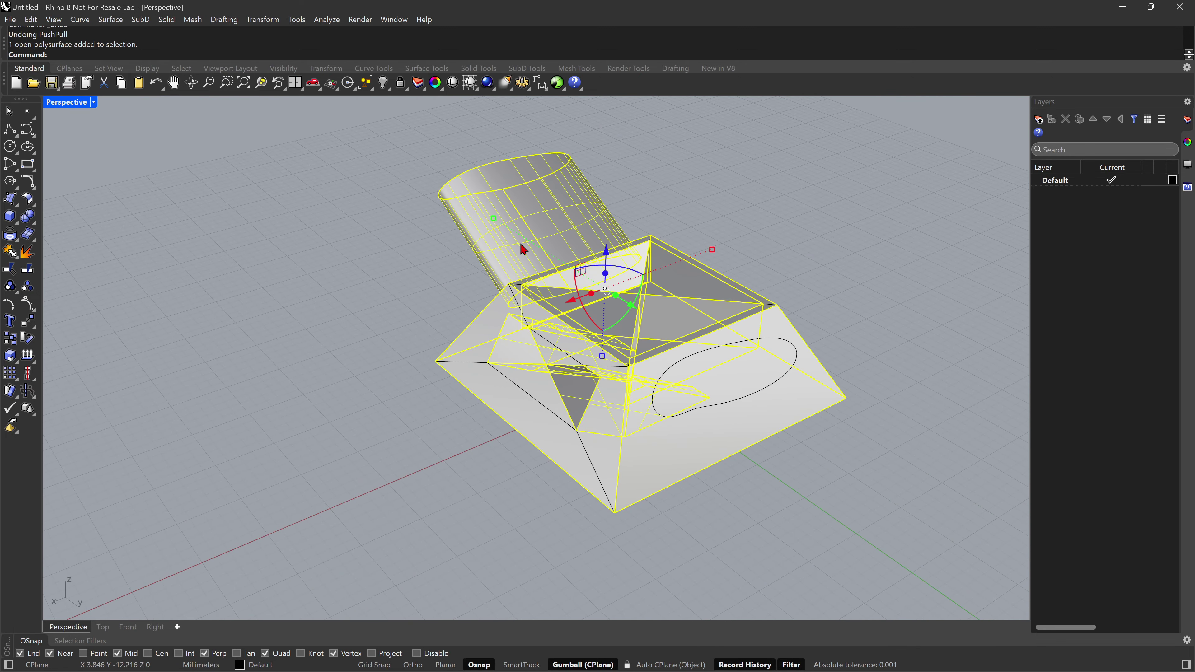
click(372, 338)
shift+right_drag(608, 408, 520, 448)
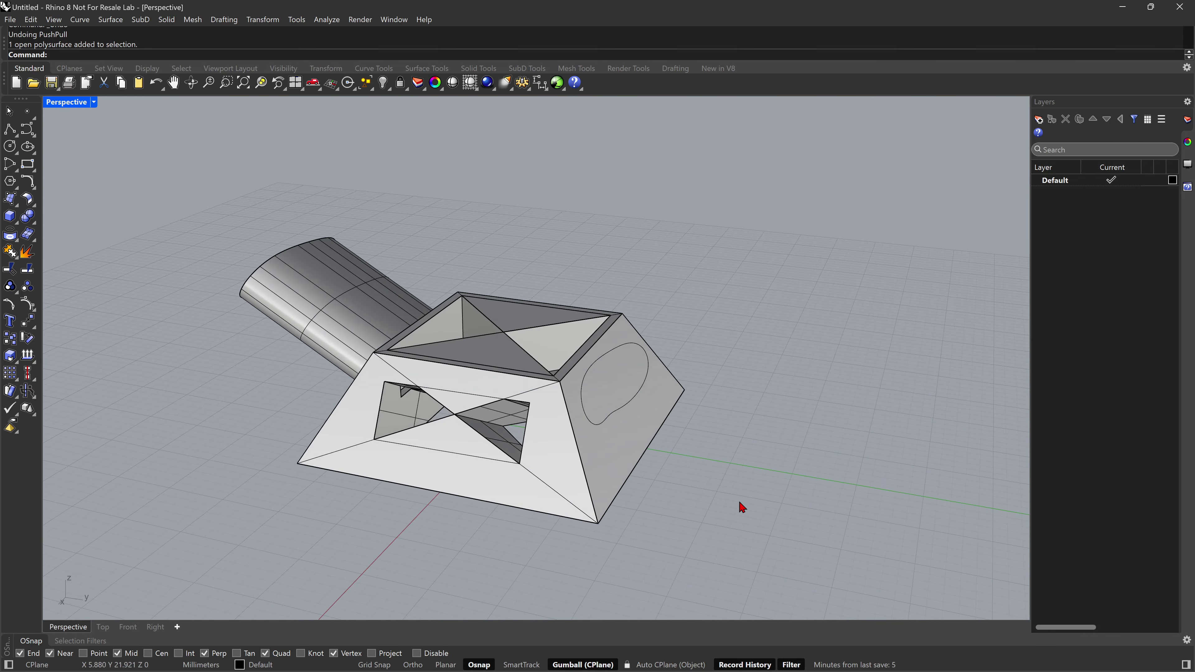
key(Return)
click(611, 383)
key(Return)
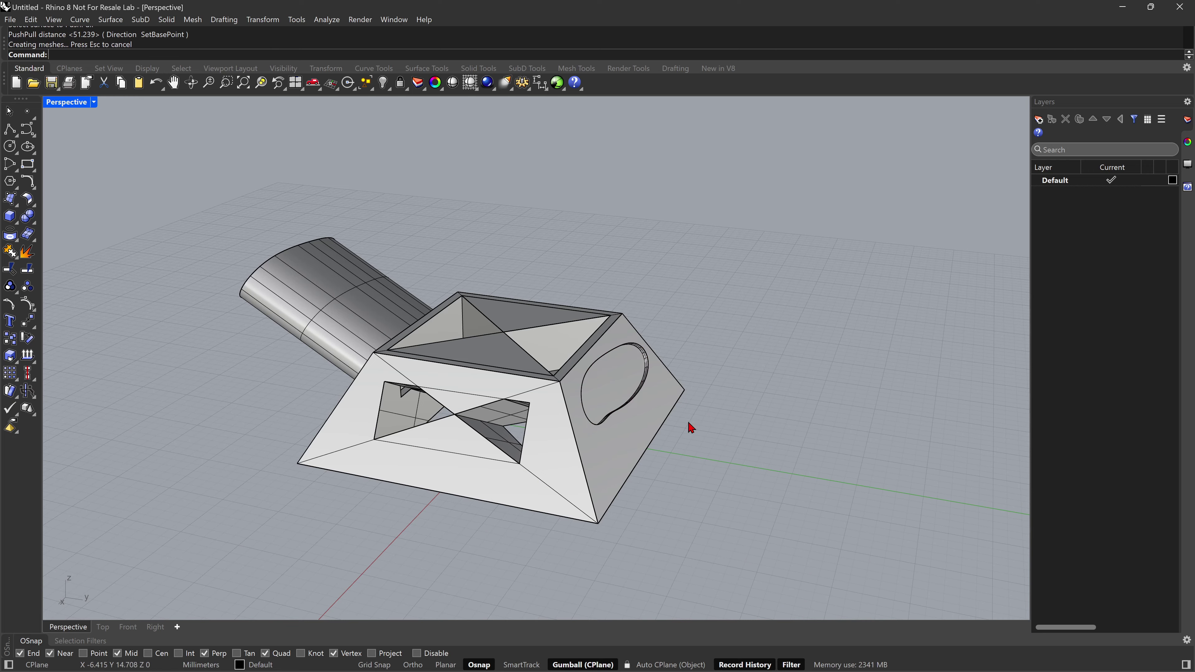
- PushPull the region below the rectangle on the side face about 14.3 mm outward, along a horizontal direction defined in the Front viewport
right_drag(690, 427, 534, 499)
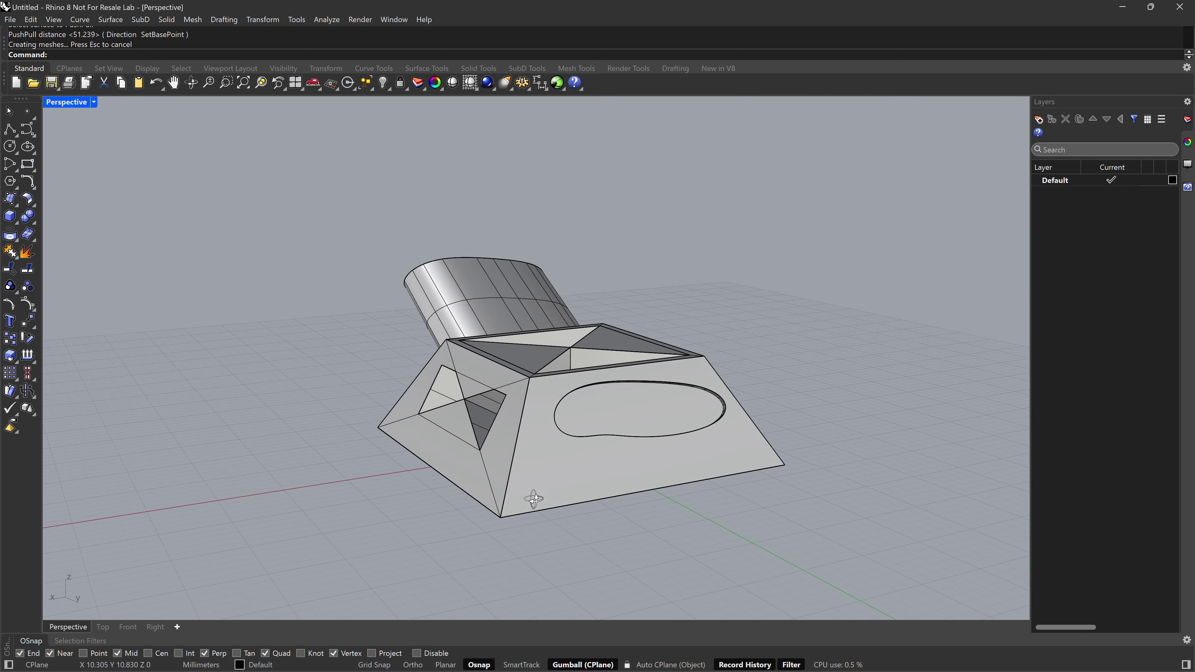
right_click(364, 439)
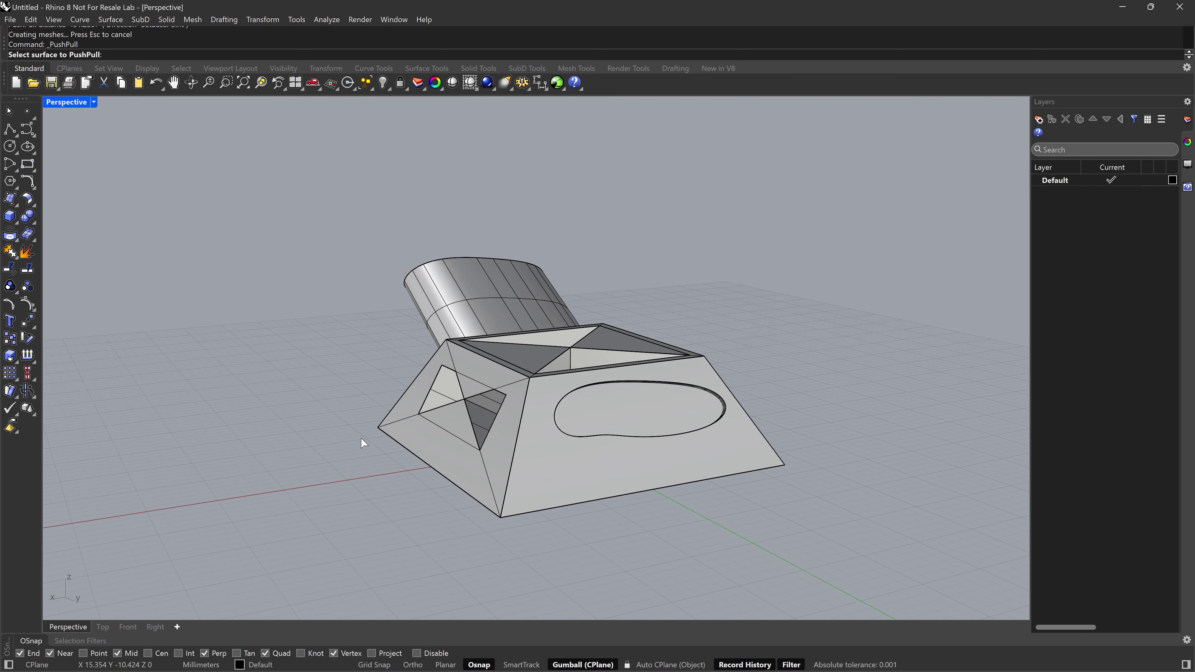
click(36, 224)
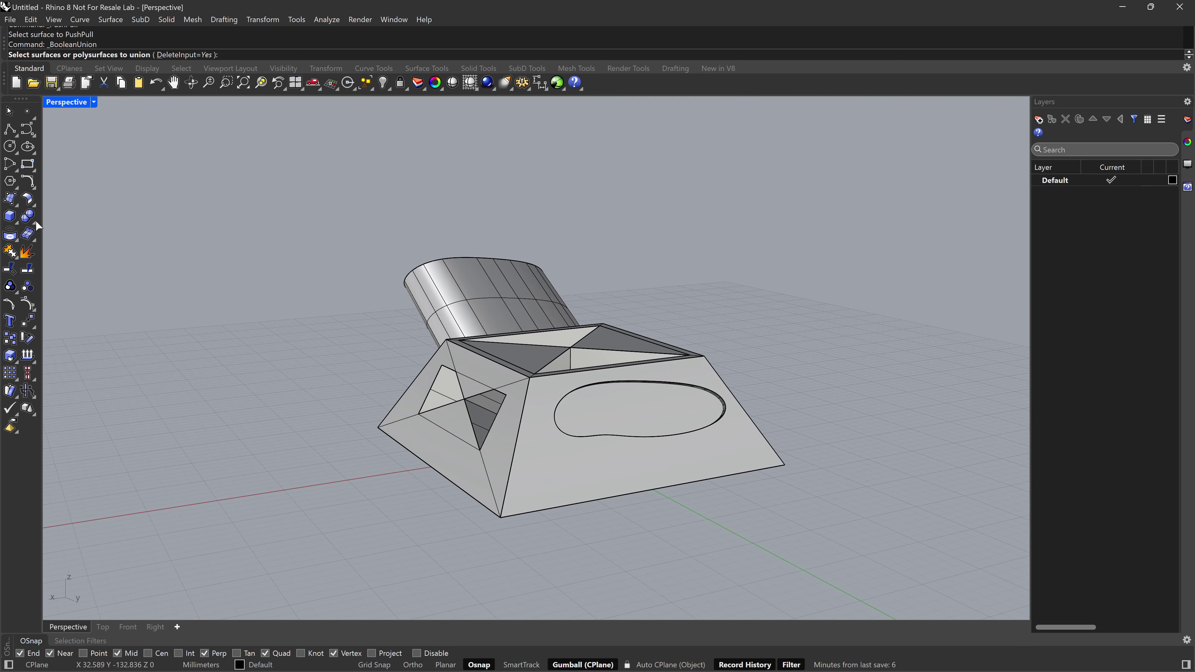
click(36, 226)
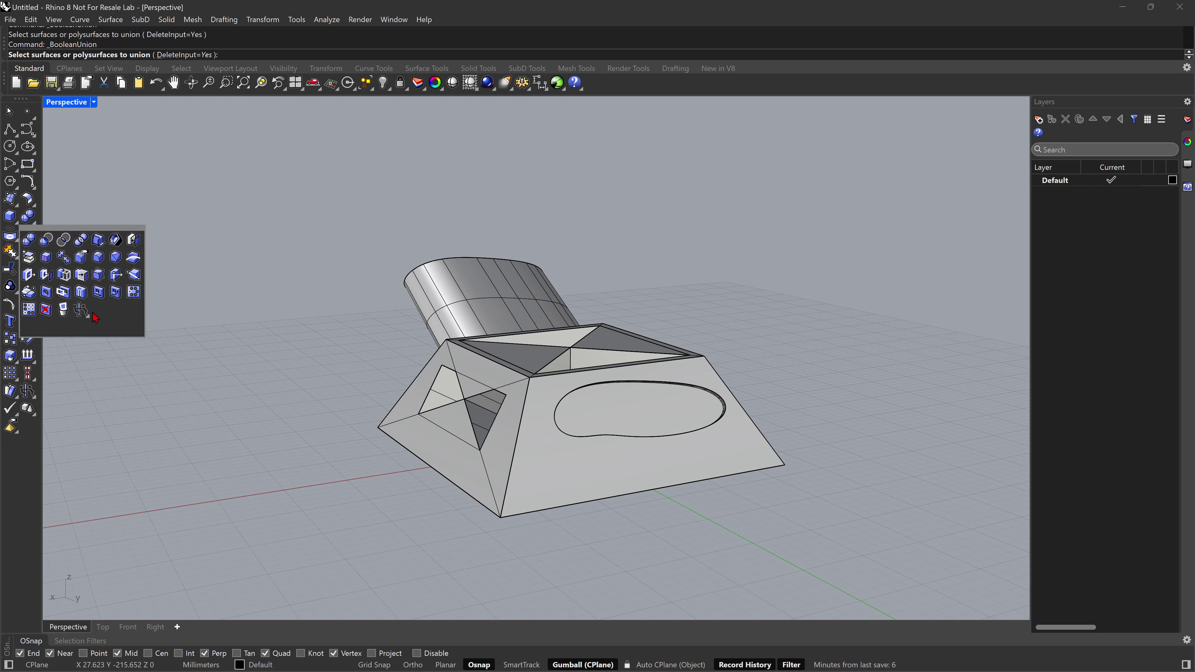
click(83, 307)
click(459, 464)
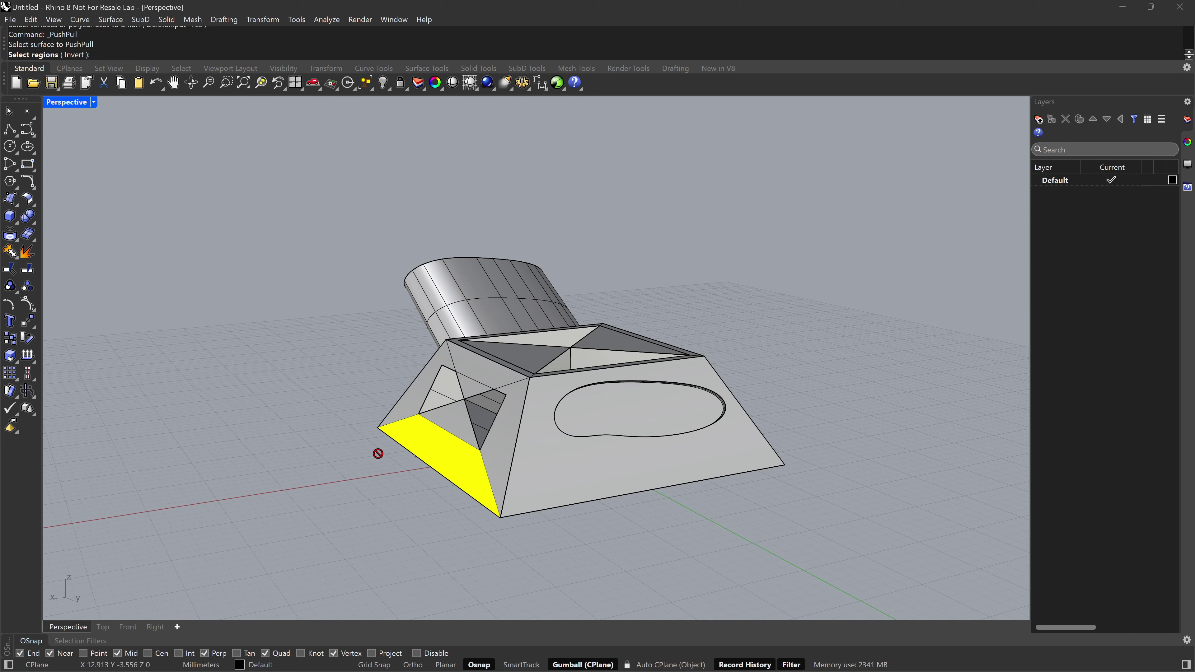
right_click(344, 437)
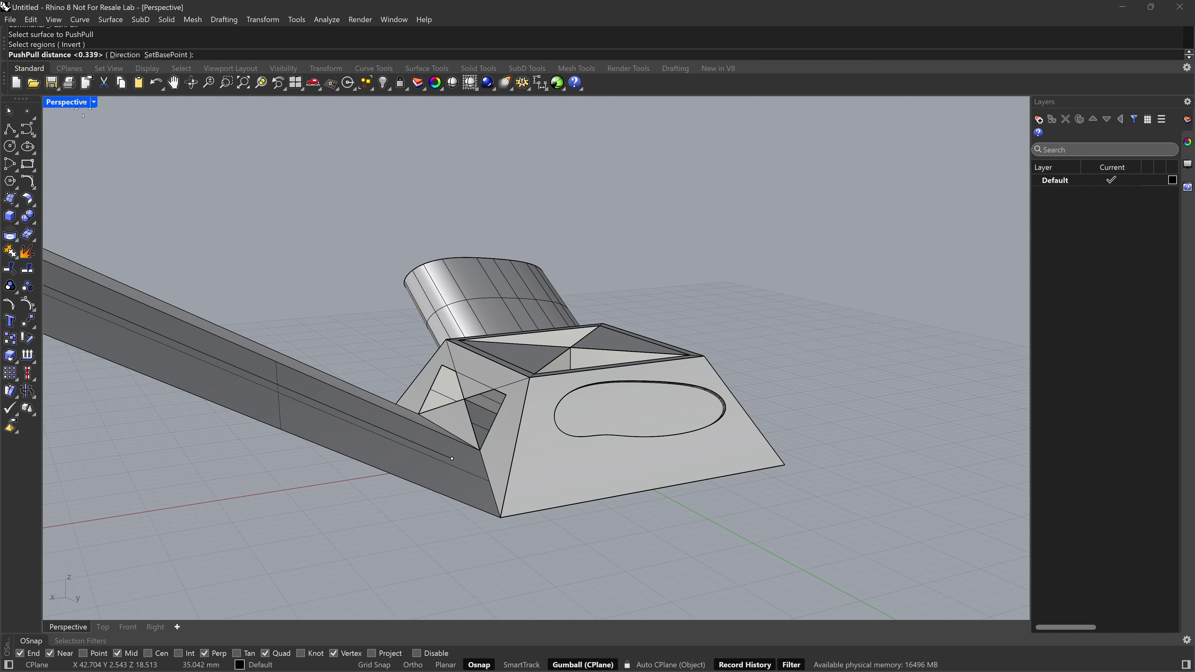
double_click(63, 103)
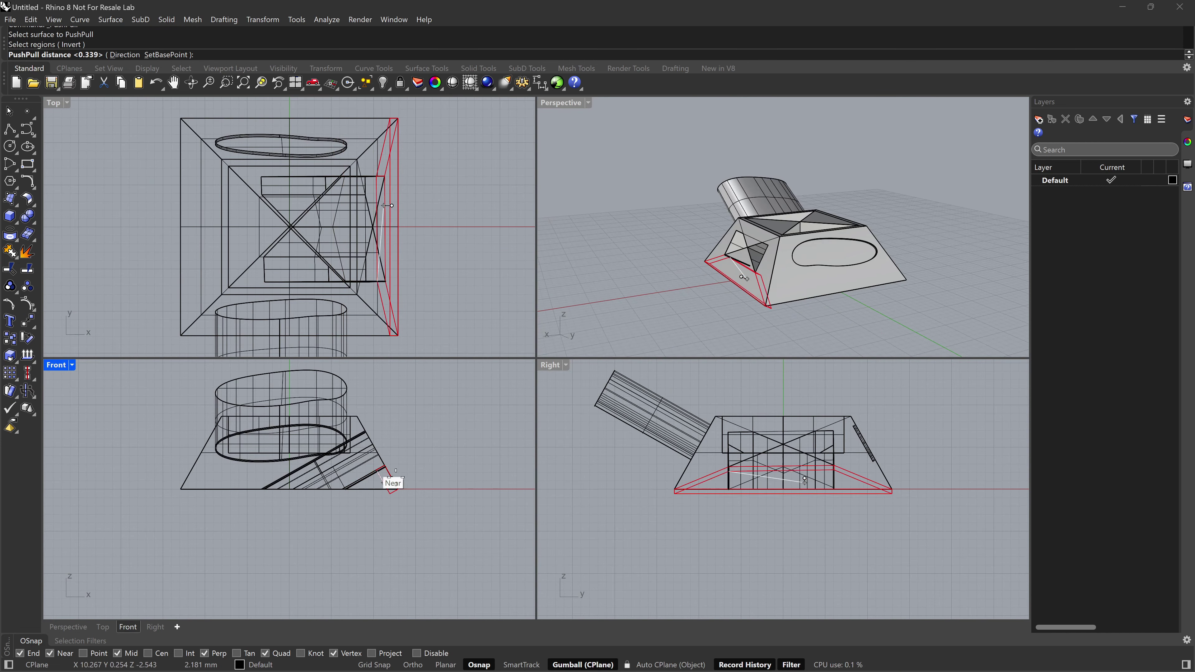
click(129, 54)
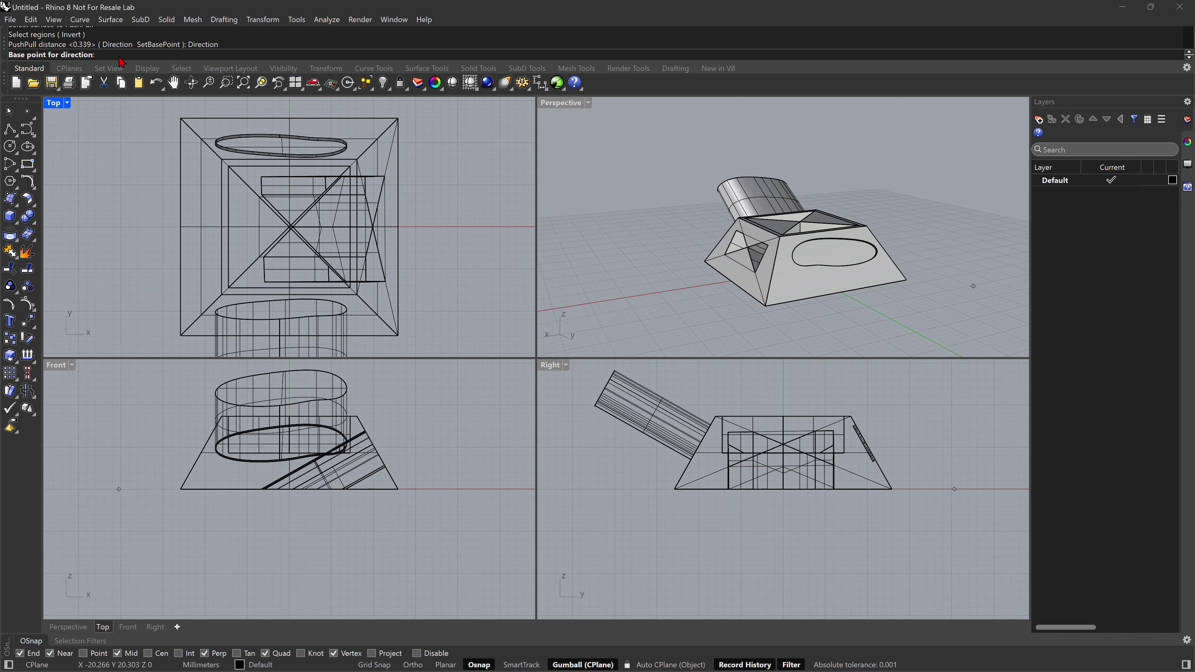
click(407, 474)
click(495, 477)
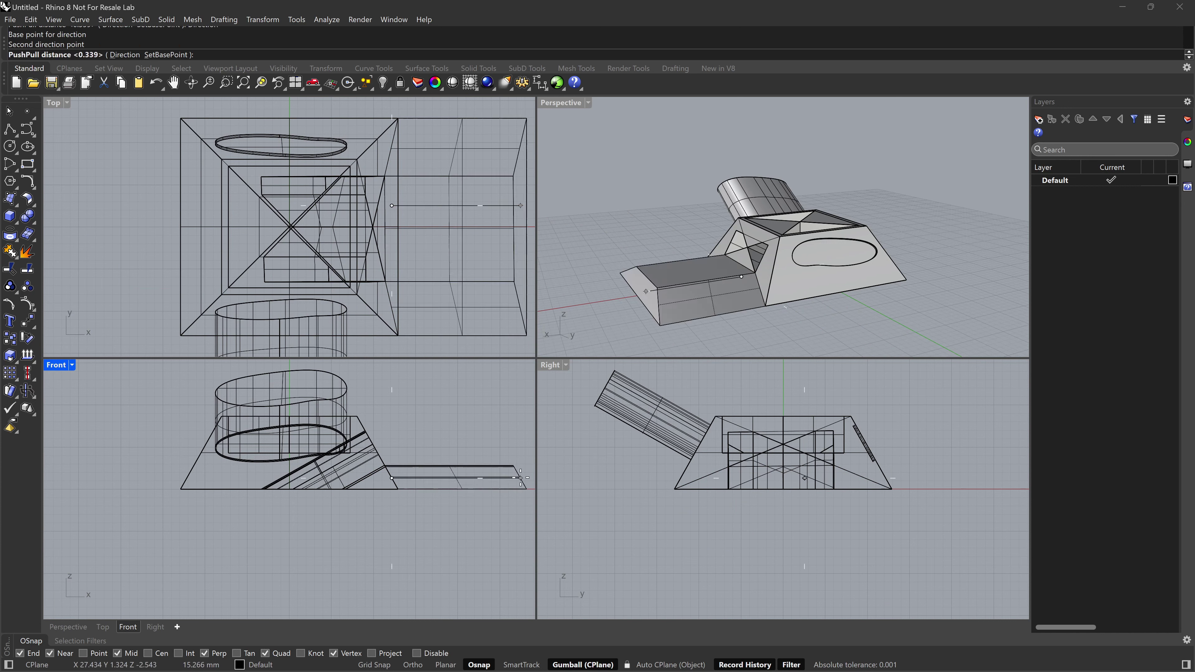
click(515, 486)
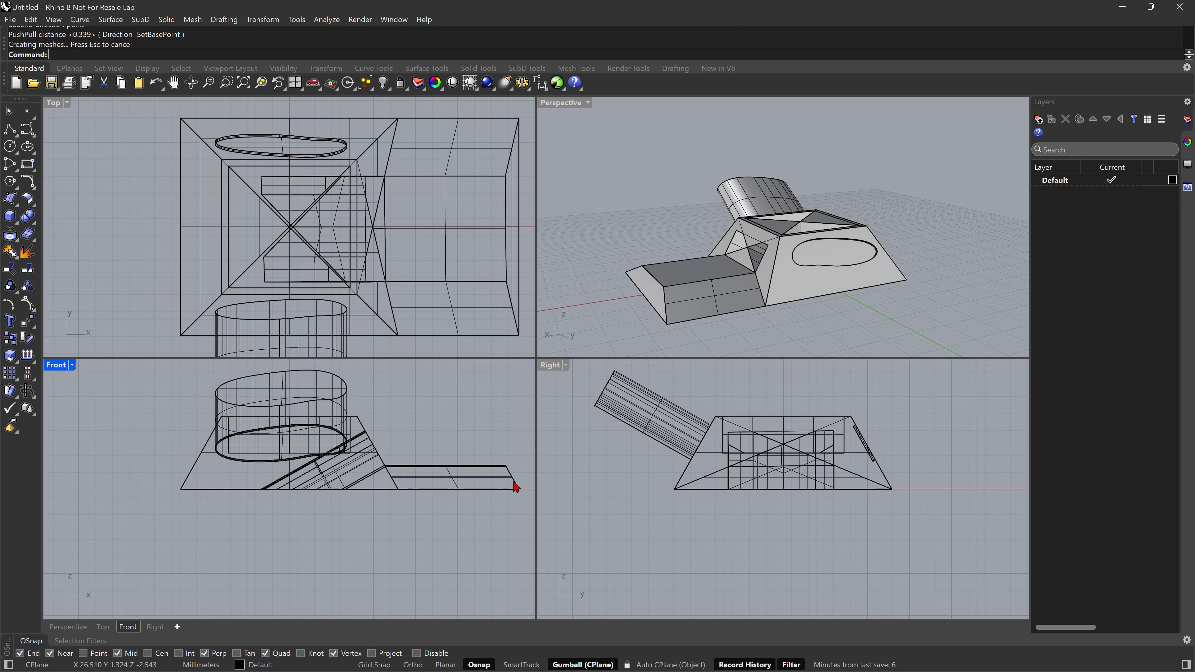
- PushPull the lower triangular region between the rectangle and the diagonals outward above the new block, using a custom horizontal direction
double_click(562, 103)
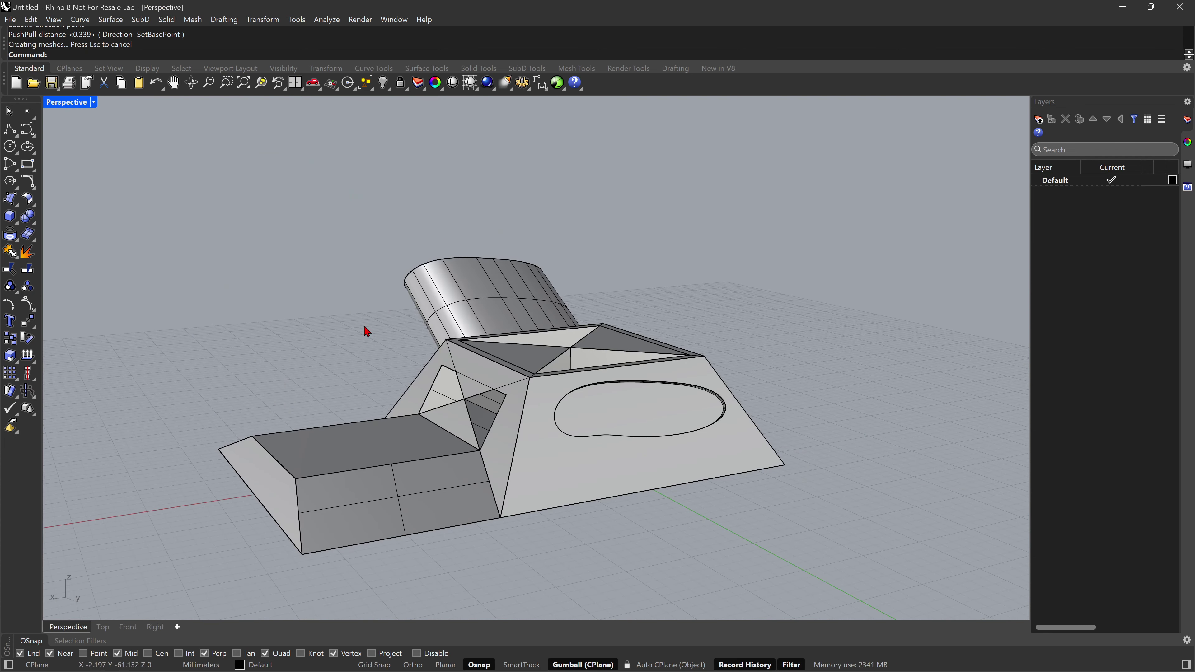
right_drag(452, 455, 328, 392)
key(Return)
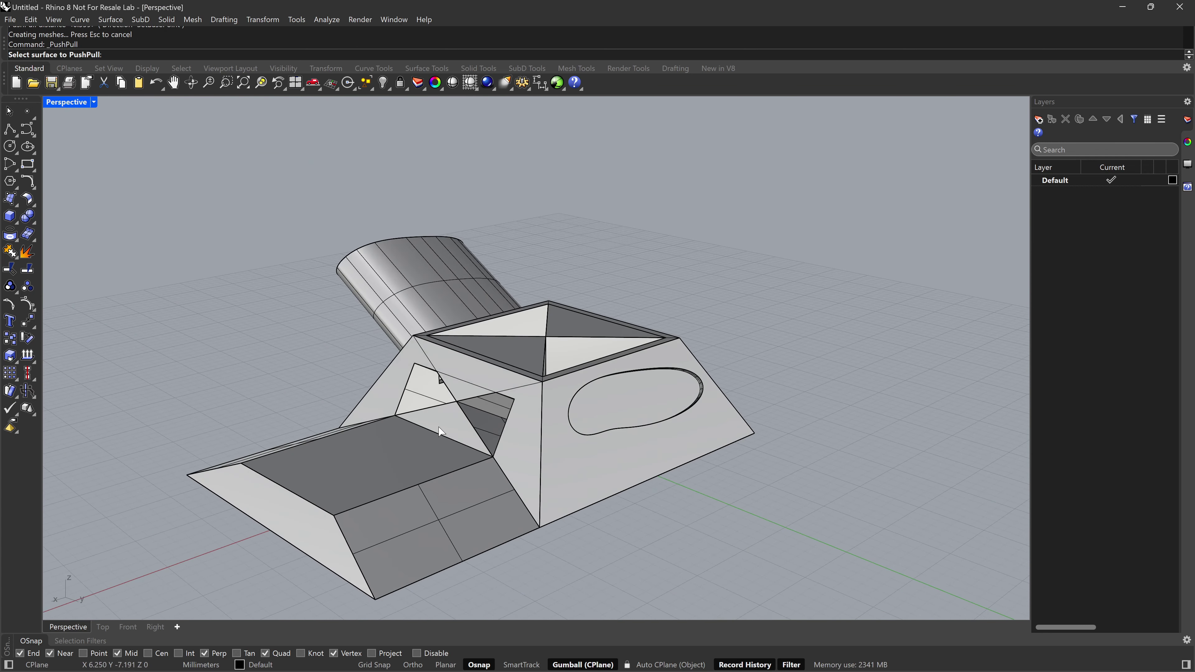
click(454, 422)
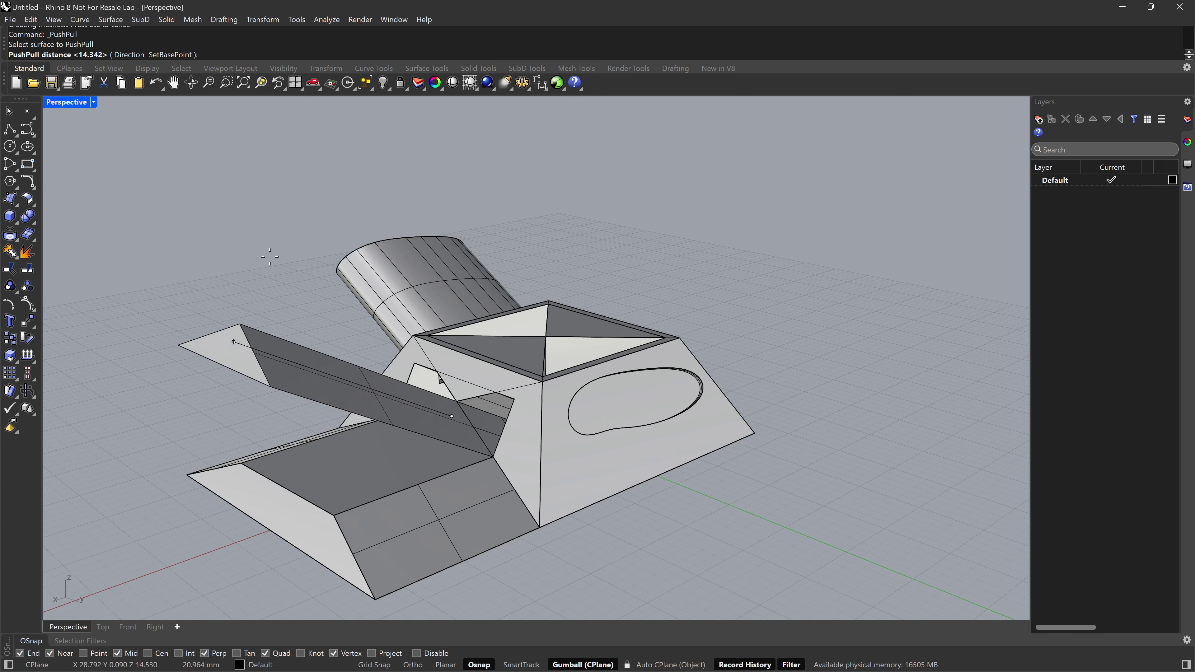
click(128, 55)
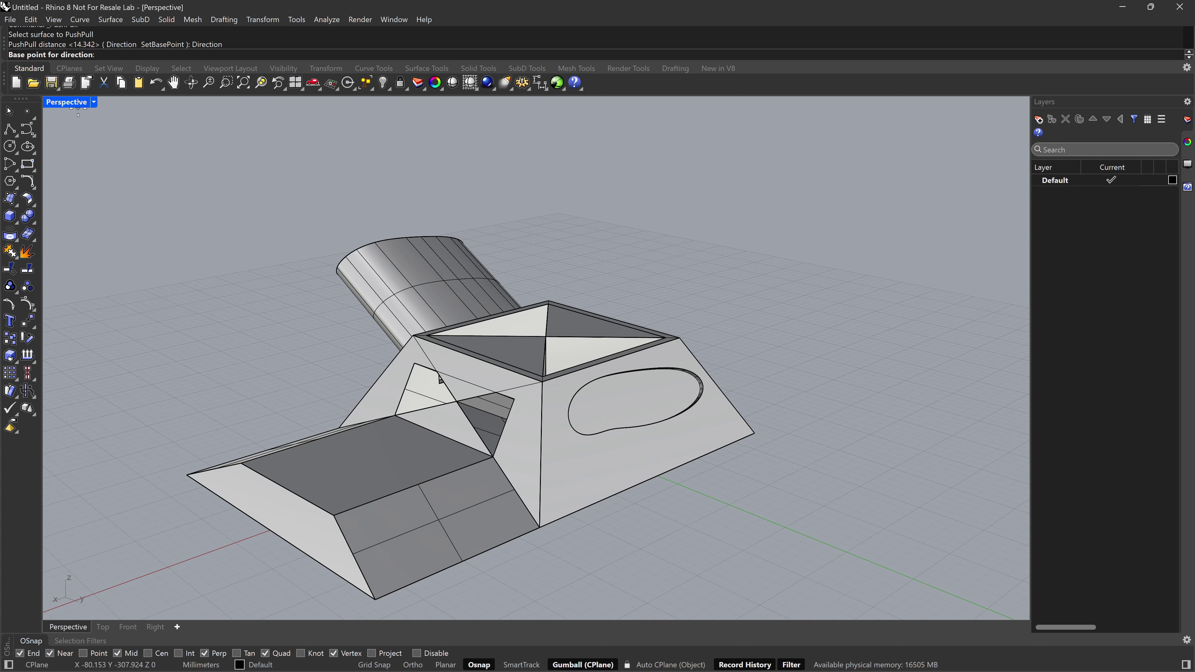
double_click(75, 102)
click(324, 402)
click(349, 462)
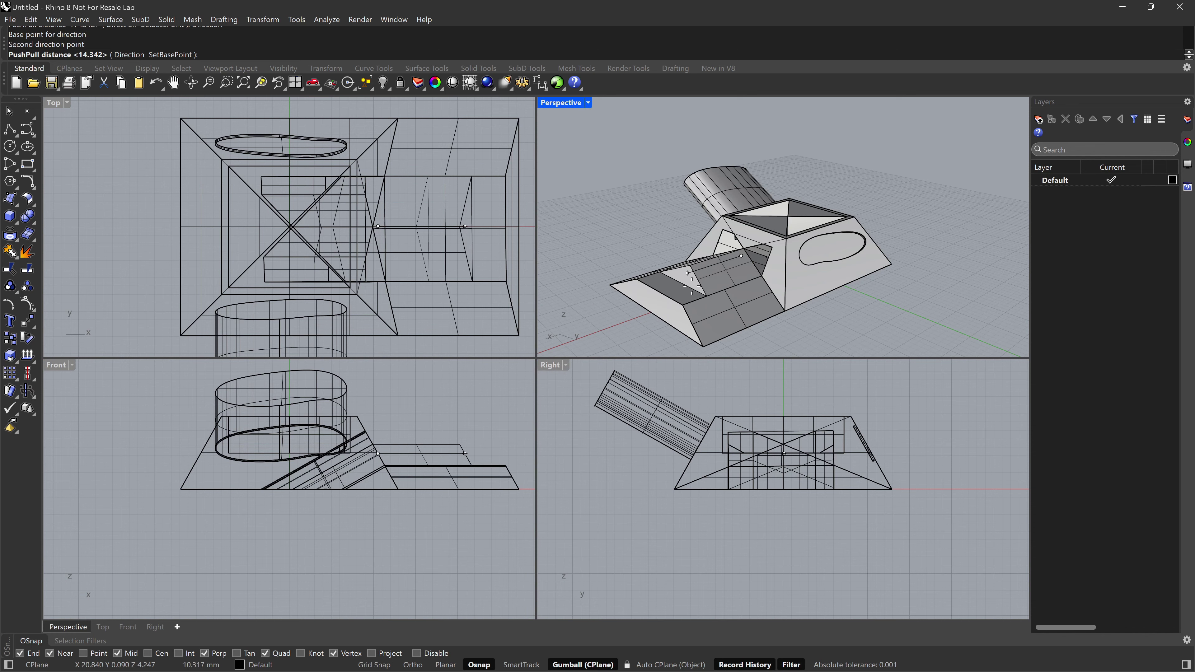
click(718, 308)
- Inspect the finished model in the maximized Perspective viewport, and delete all its curves and polysurfaces
double_click(561, 111)
right_drag(496, 421, 835, 336)
click(290, 414)
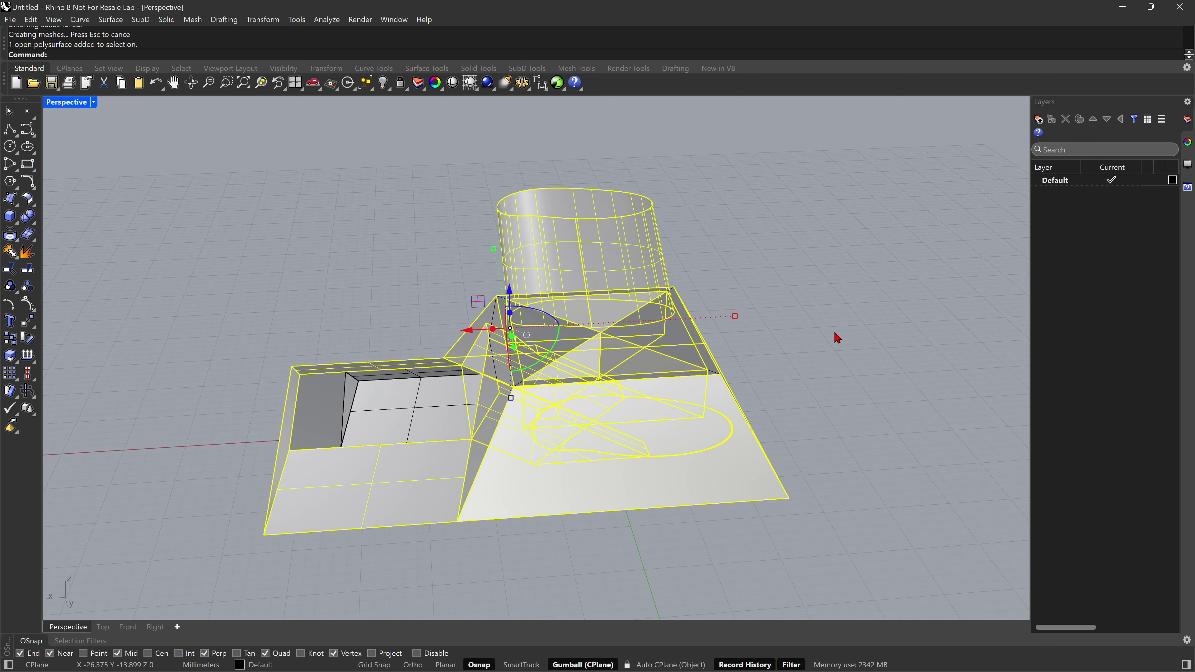
click(834, 336)
drag(738, 505, 292, 162)
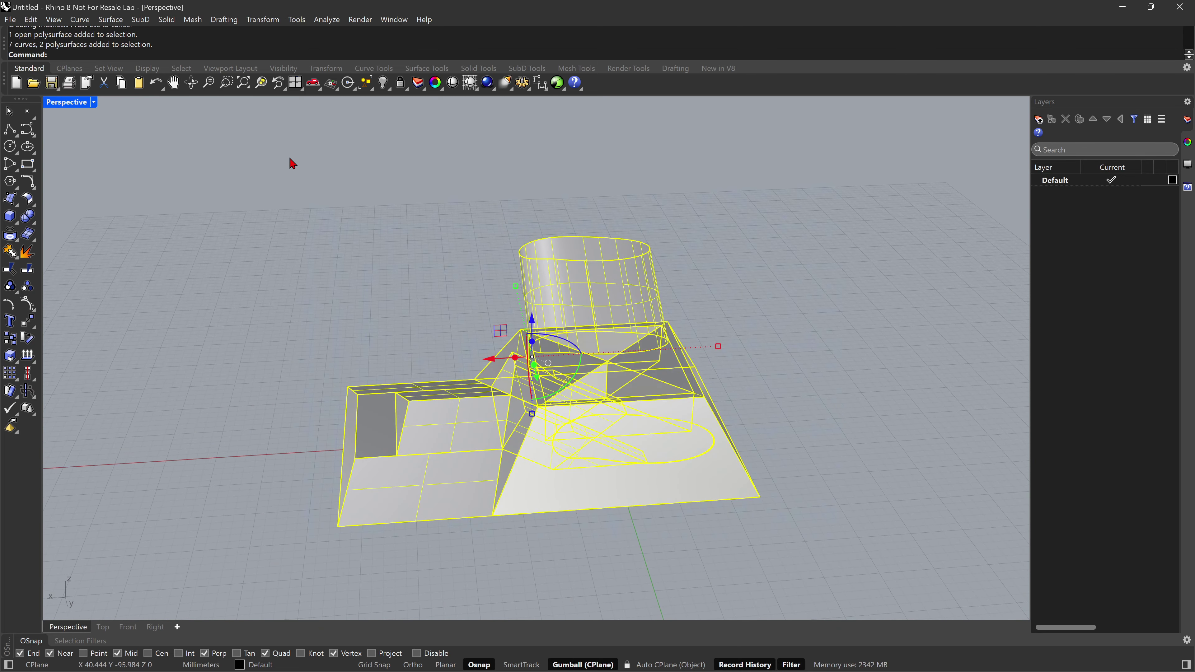
key(Delete)
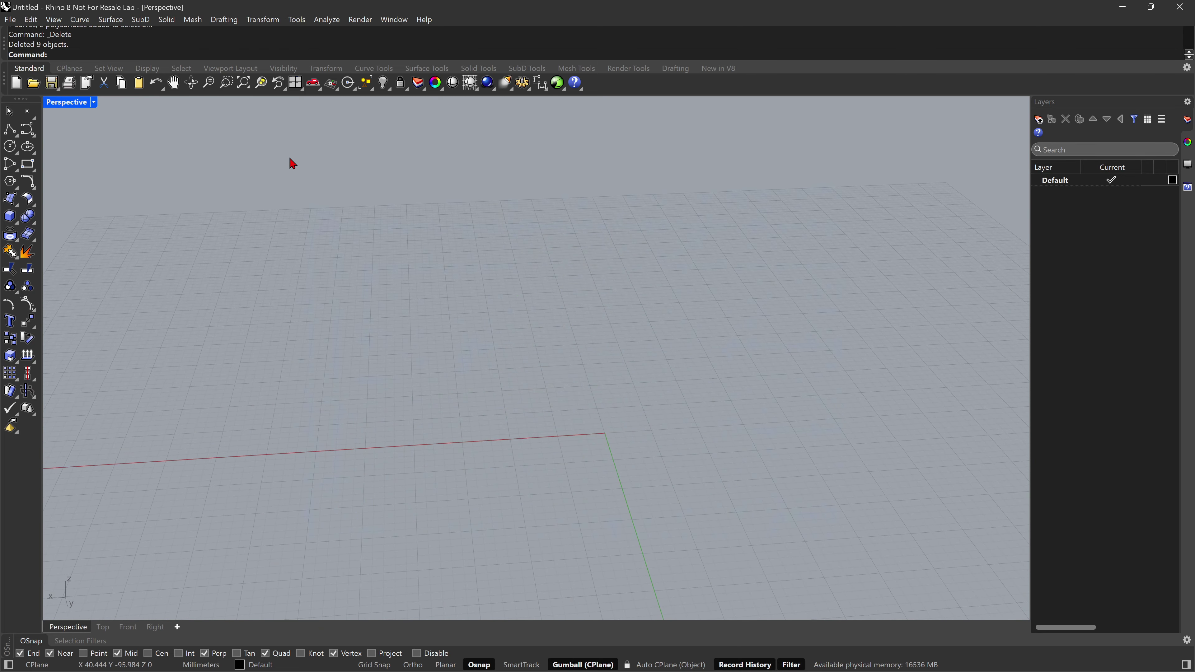
- Draw two partially overlapping rectangles on the construction plane in the Perspective viewport
click(29, 165)
click(283, 315)
click(686, 509)
key(Return)
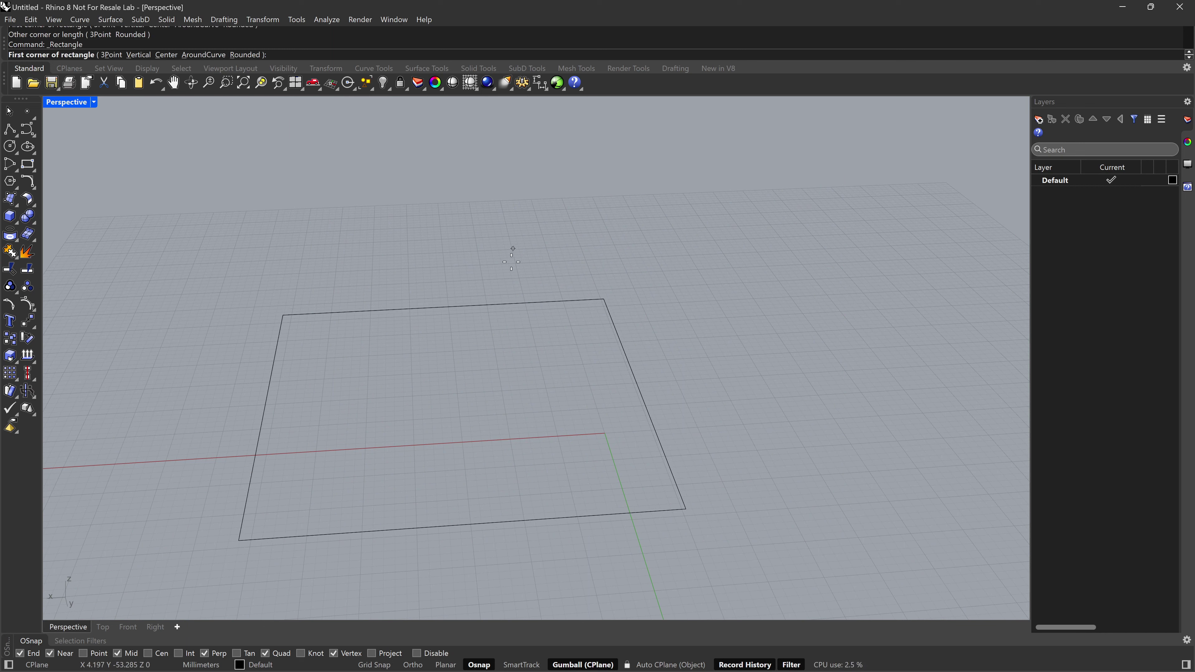
click(504, 254)
click(788, 434)
- Merge the two rectangles into one outline with Curve Boolean, keeping all three regions and setting DeleteInput to All
drag(768, 521, 609, 440)
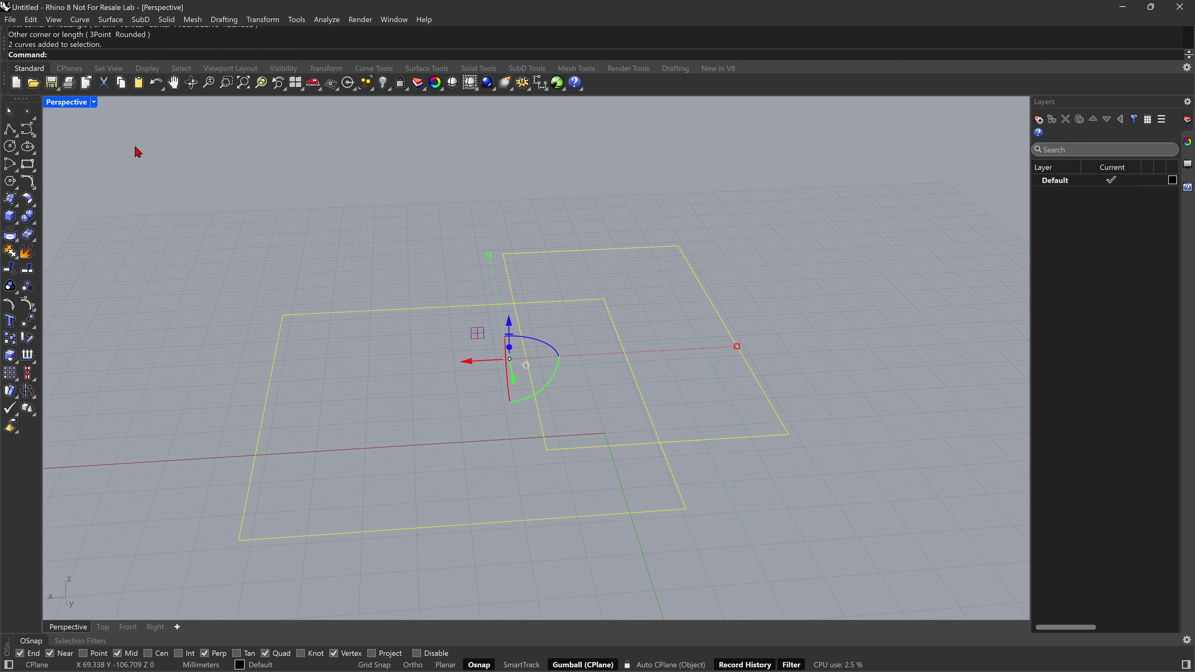
click(79, 20)
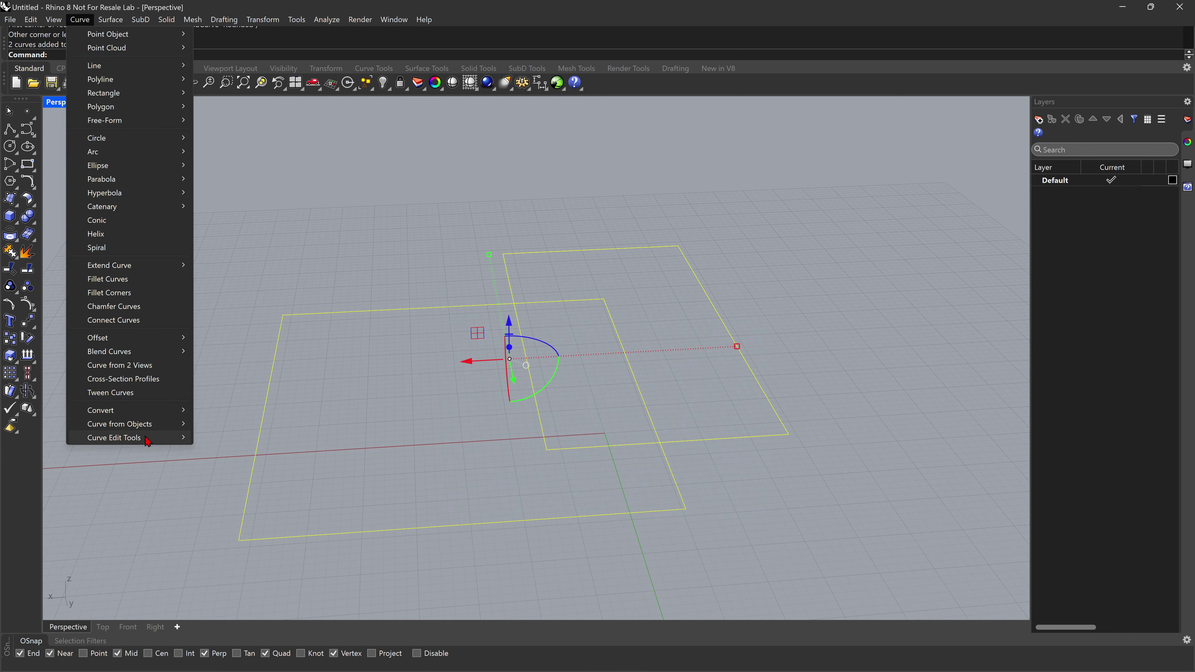
mouse_move(142, 437)
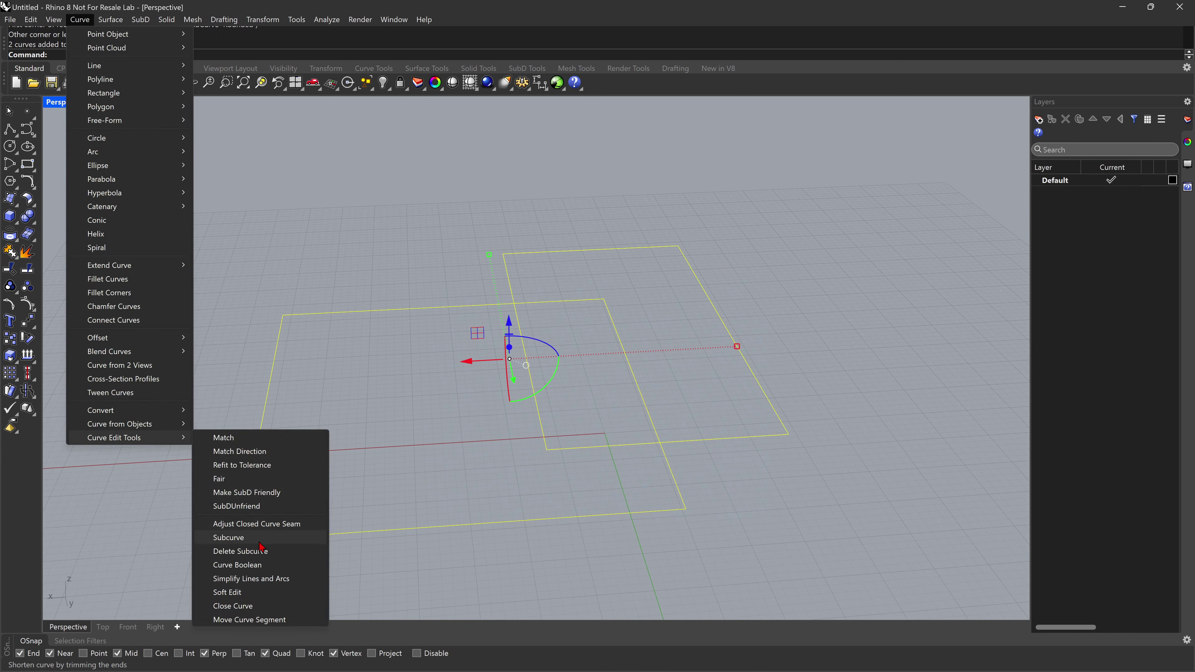
click(249, 565)
click(445, 391)
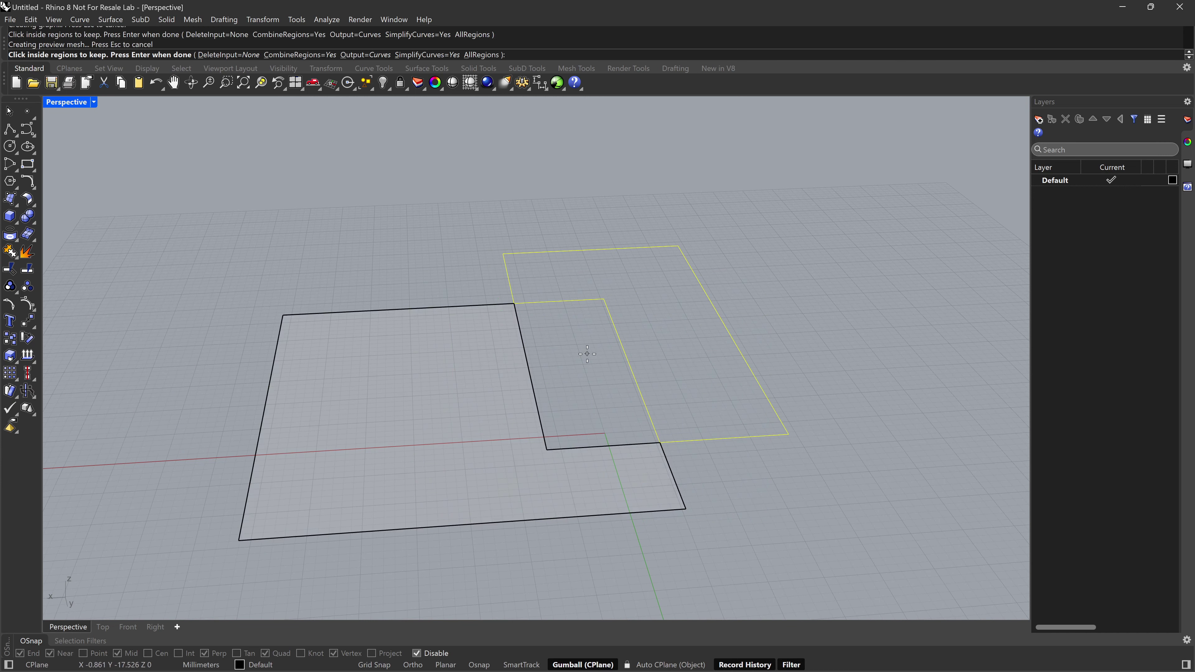
click(587, 347)
click(641, 302)
click(219, 55)
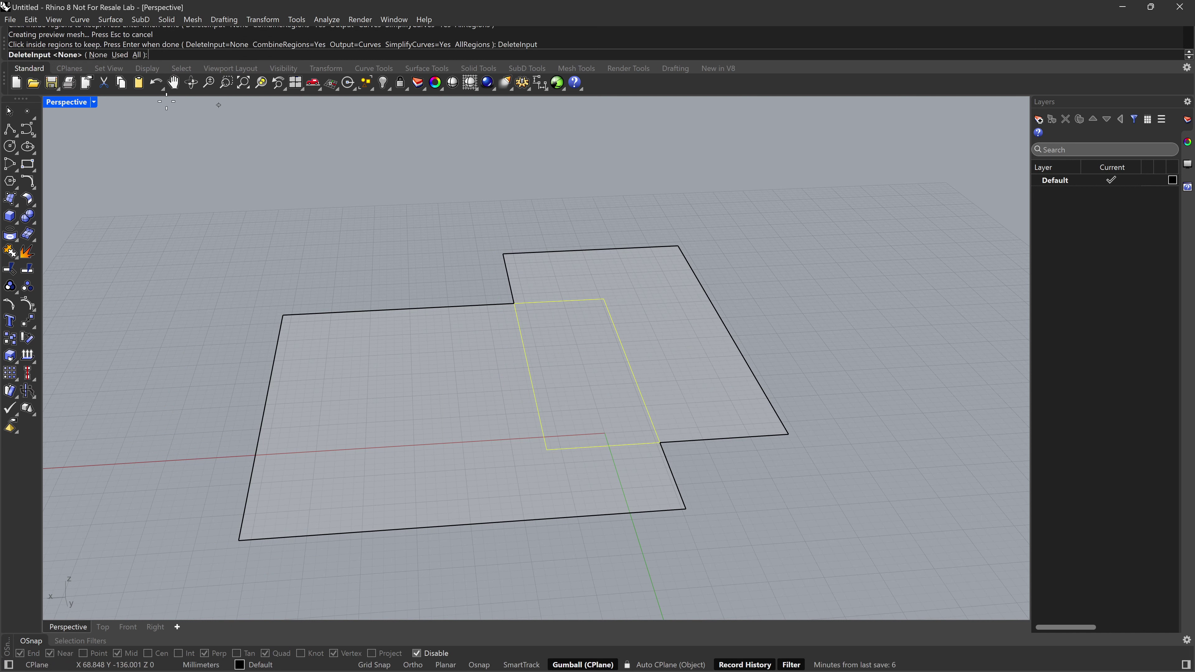
click(136, 54)
key(Return)
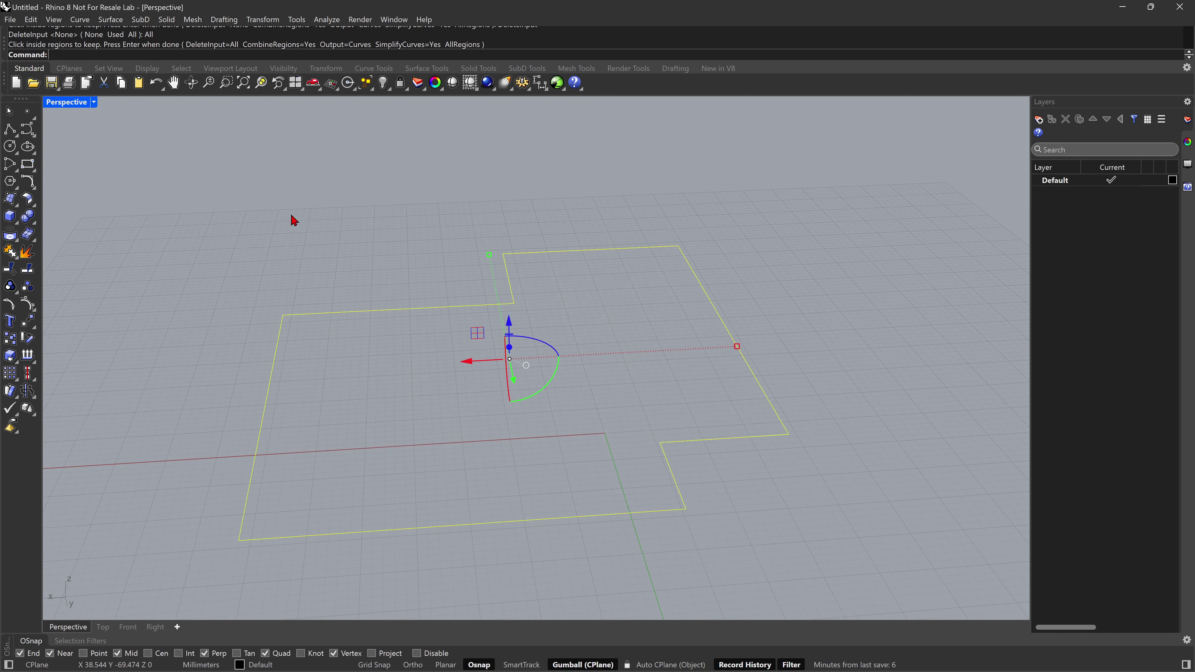
- Offset the merged outline inward by a distance of 1 mm
click(291, 219)
click(329, 313)
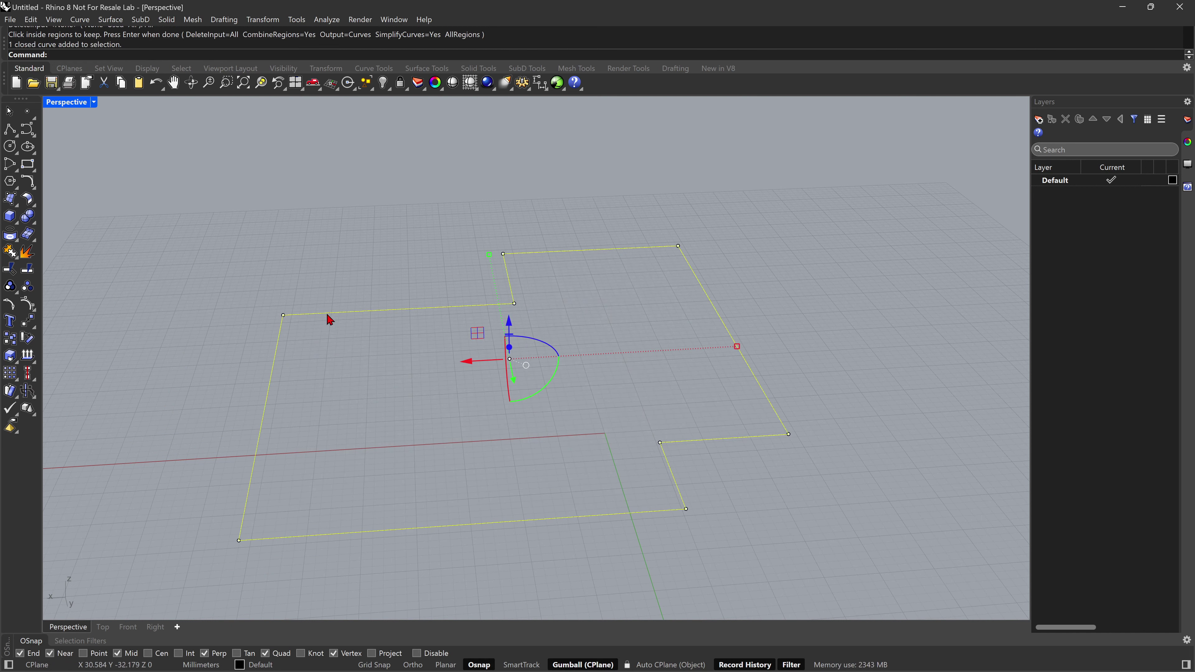
click(77, 20)
mouse_move(173, 338)
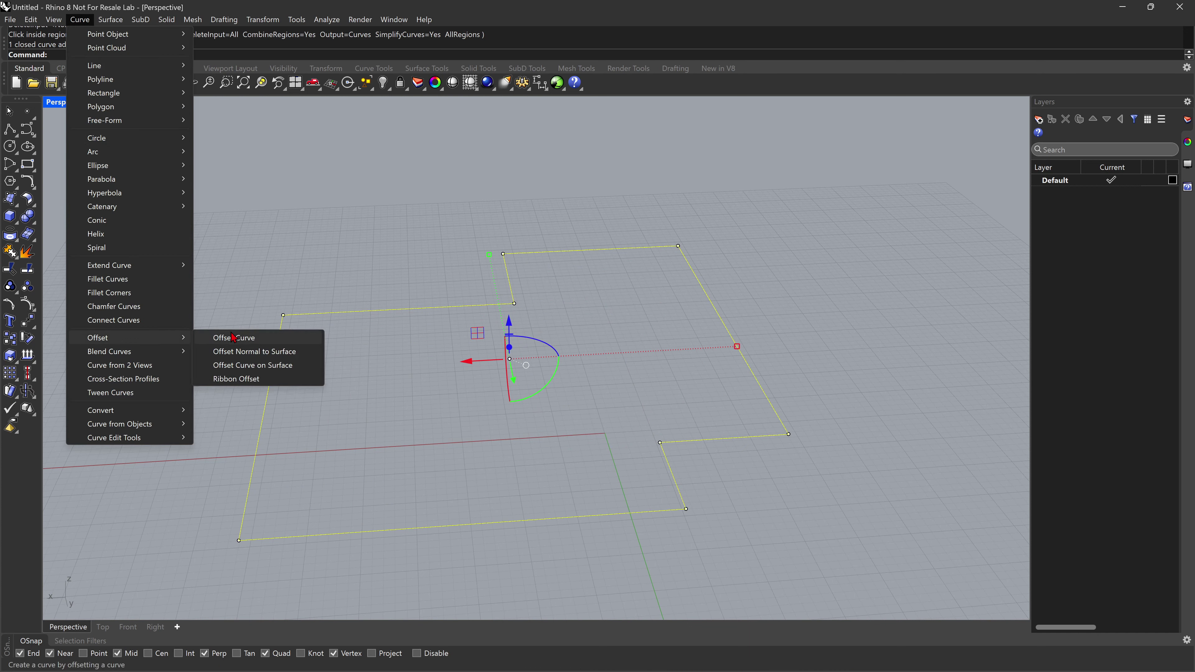
click(234, 338)
click(81, 54)
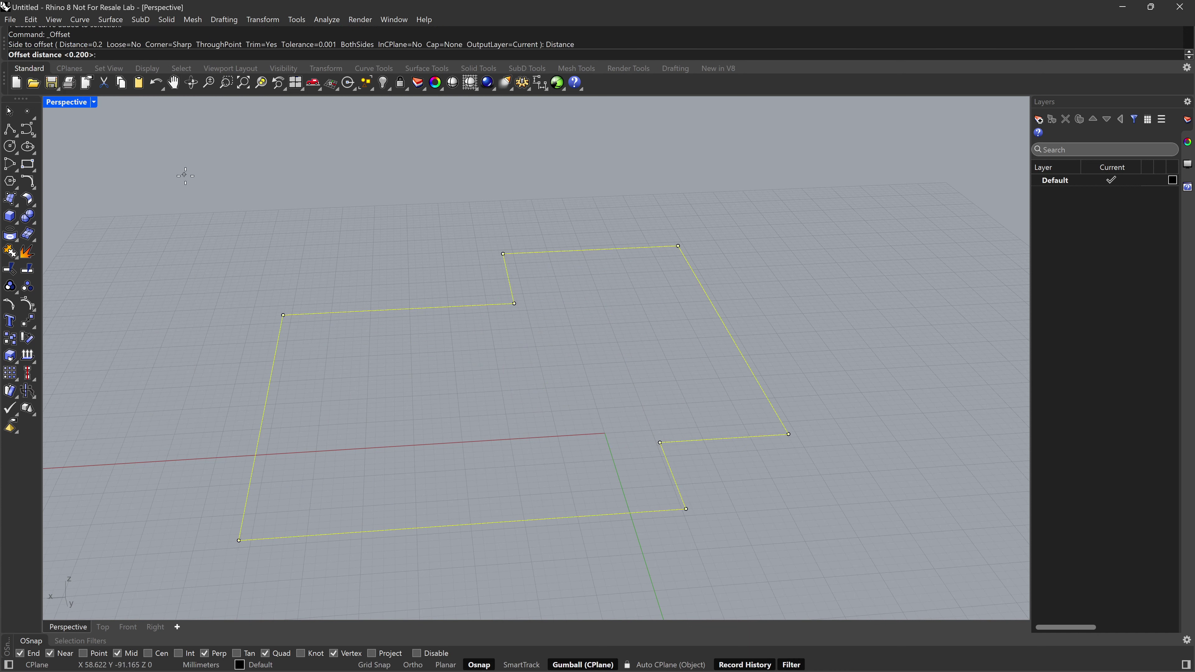
text(12)
key(Return)
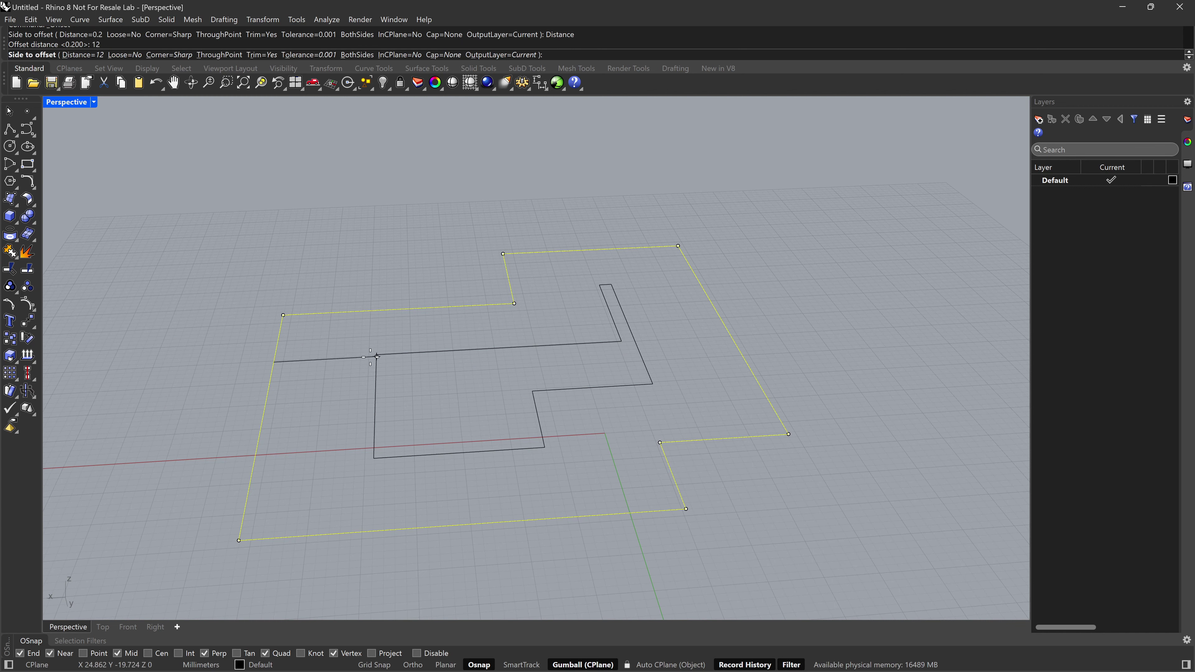
click(95, 54)
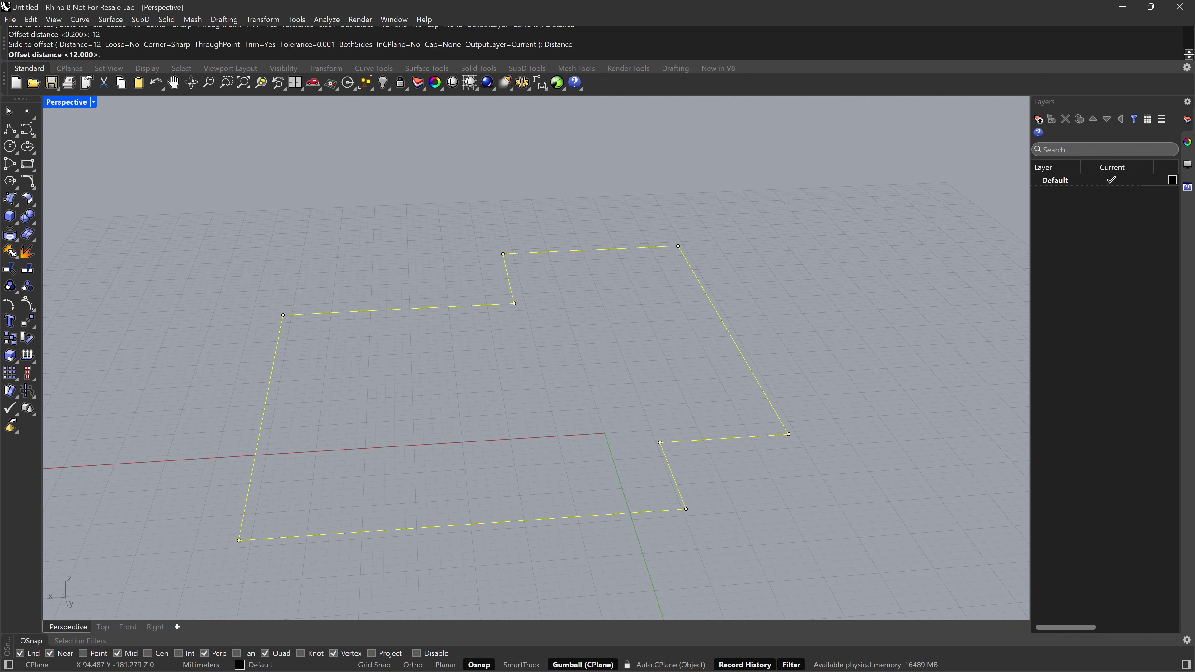
text(1)
key(Return)
click(272, 394)
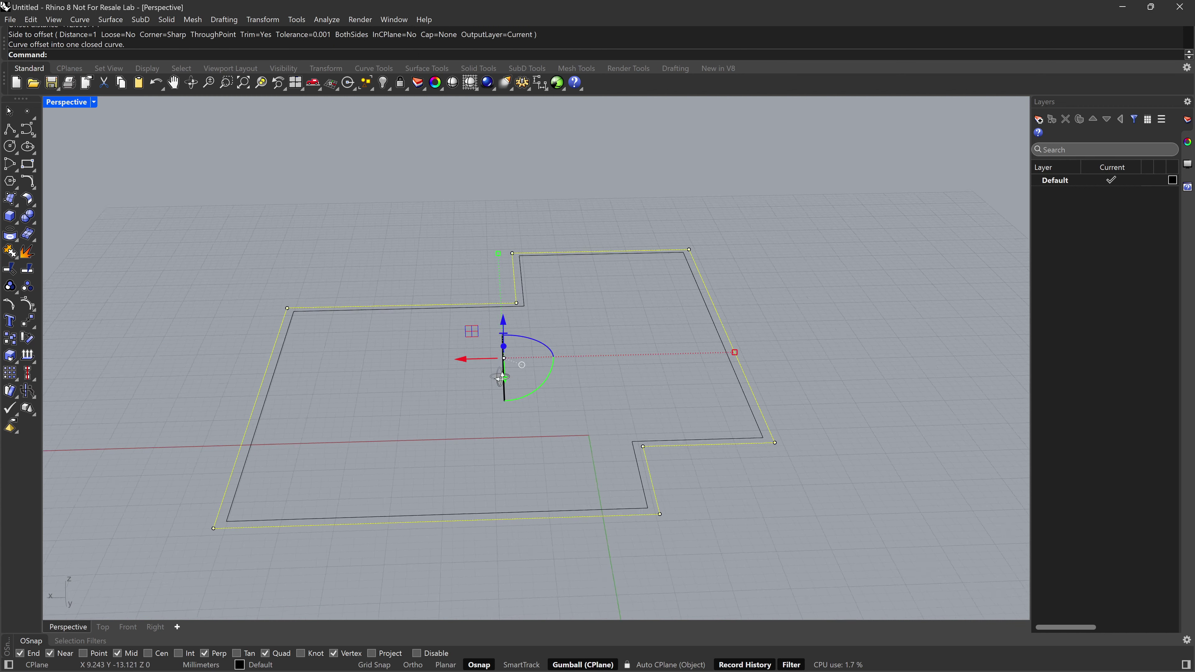
- Extrude both outlines upward together with the gumball to form a thin-walled building shell
right_drag(501, 376, 584, 520)
key(Escape)
key(ctrl+a)
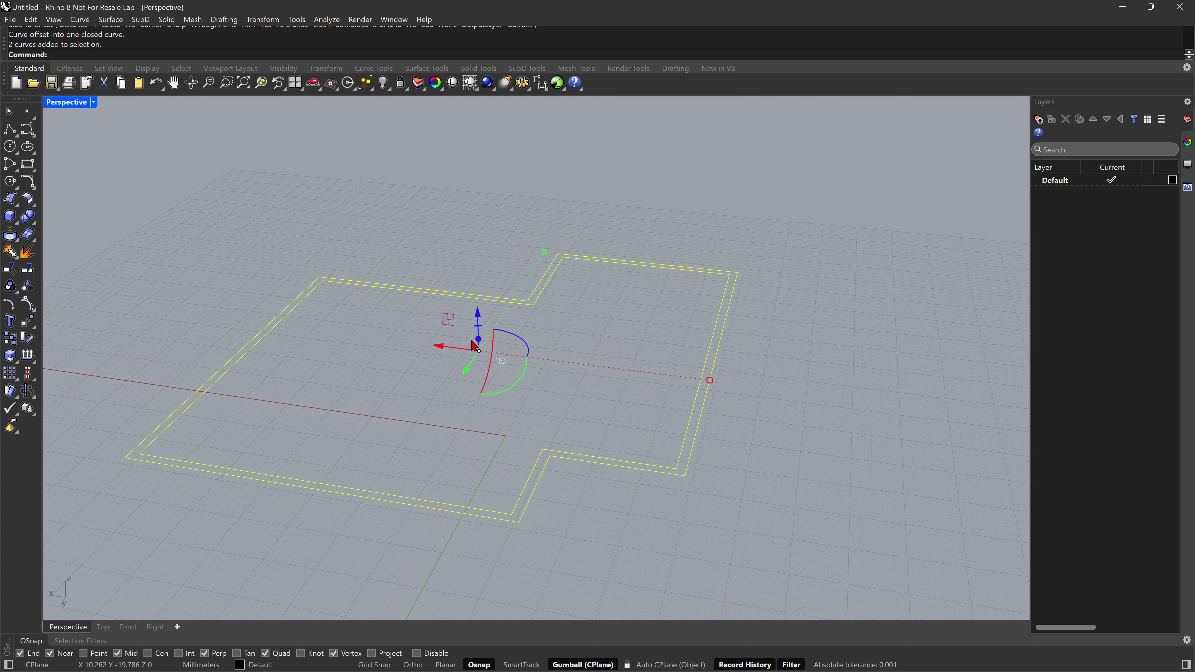
drag(477, 339, 442, 272)
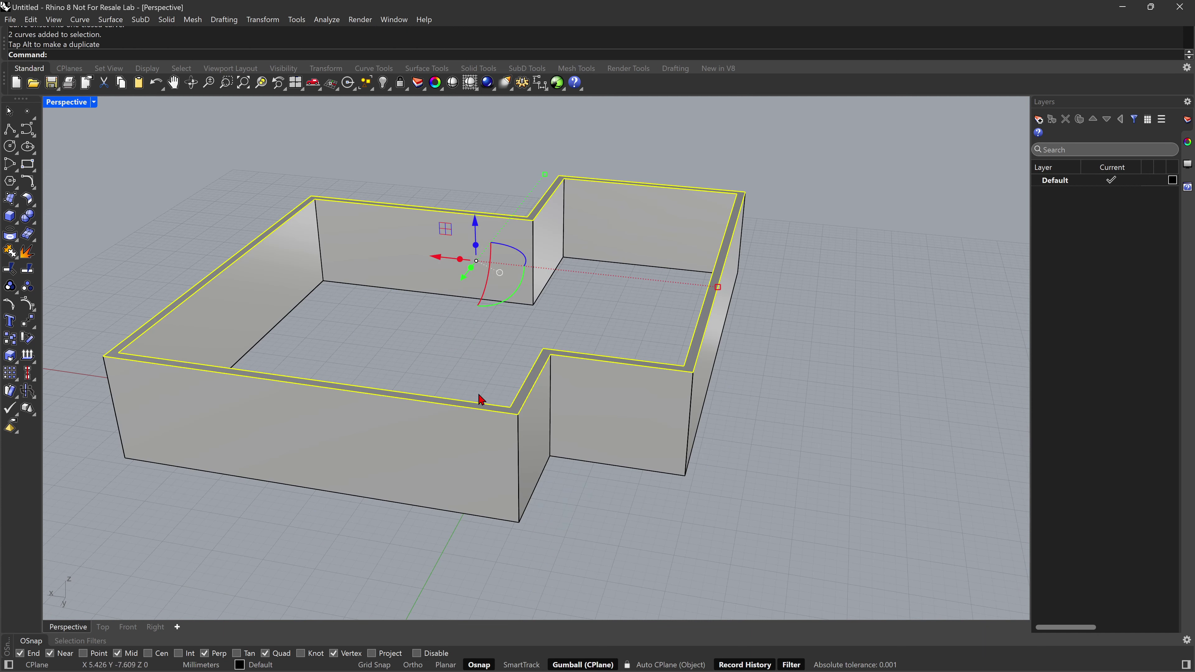
- Extrude the top of the walls upward again with the gumball as a second storey, and clear the selection
drag(476, 245, 458, 196)
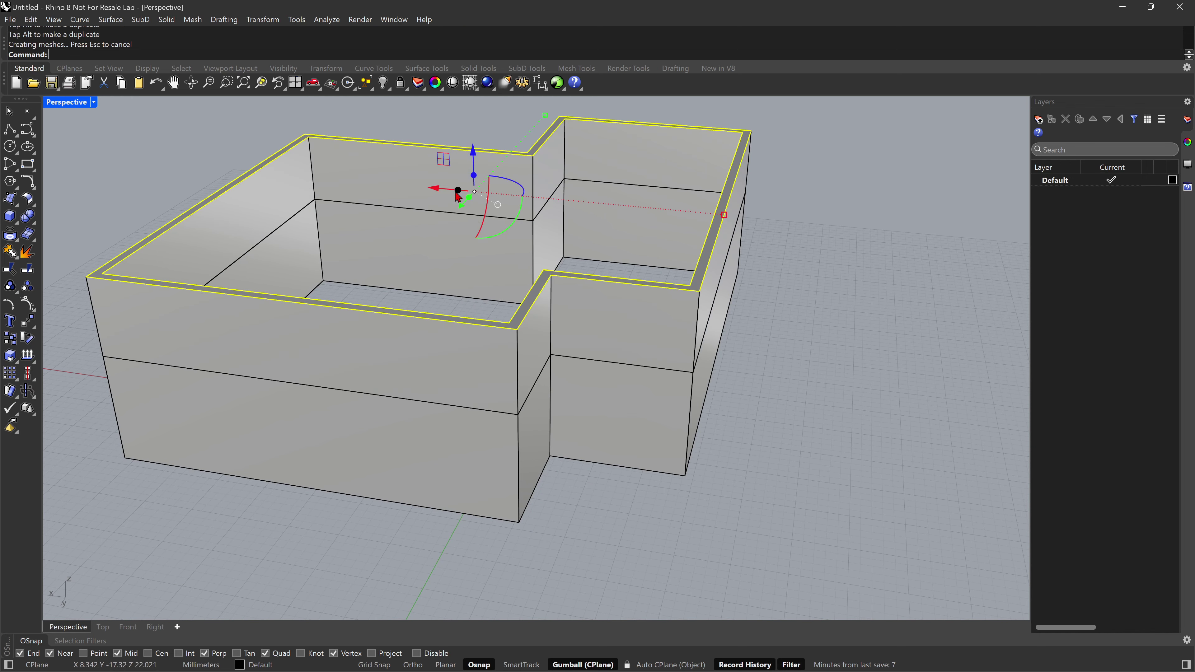
right_drag(526, 352, 575, 450)
click(671, 531)
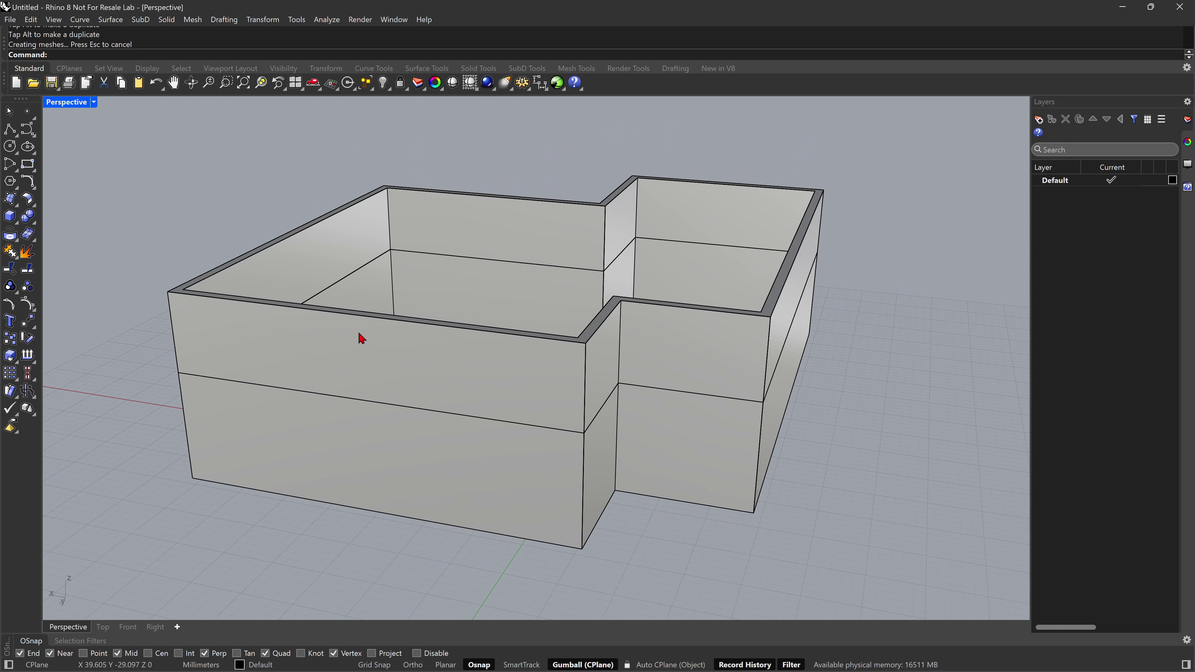
- Draw a diagonal polyline across the upper storey's long front wall, from its lower outer corner to the opposite top corner
click(4, 127)
click(179, 372)
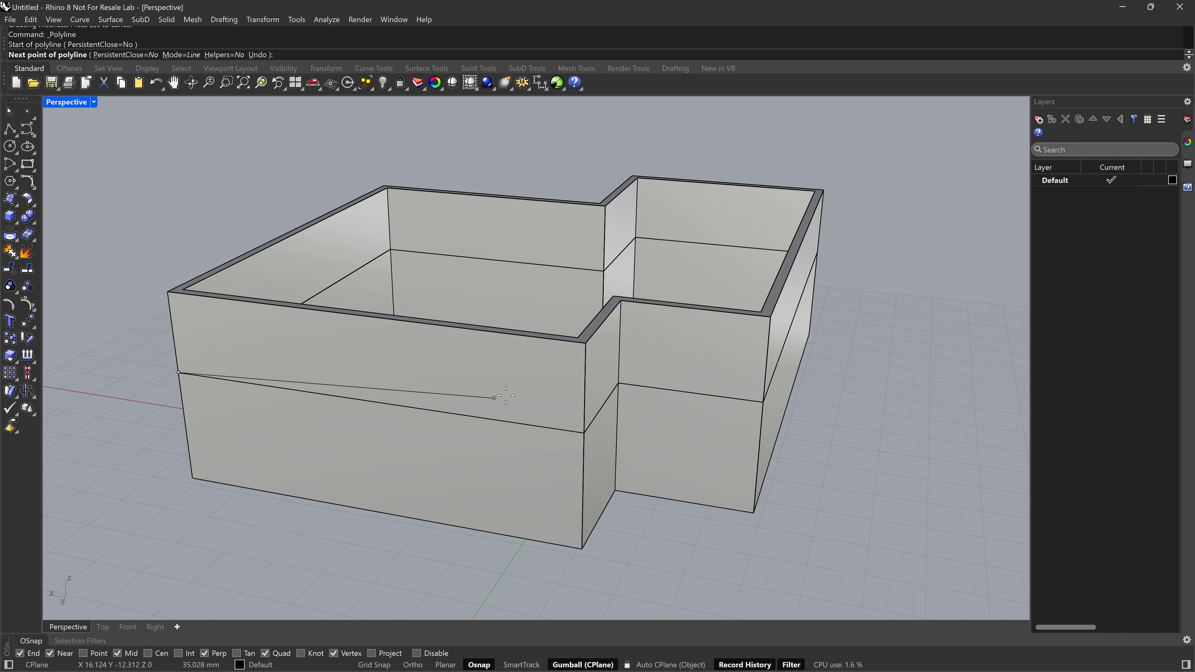
click(587, 342)
key(Return)
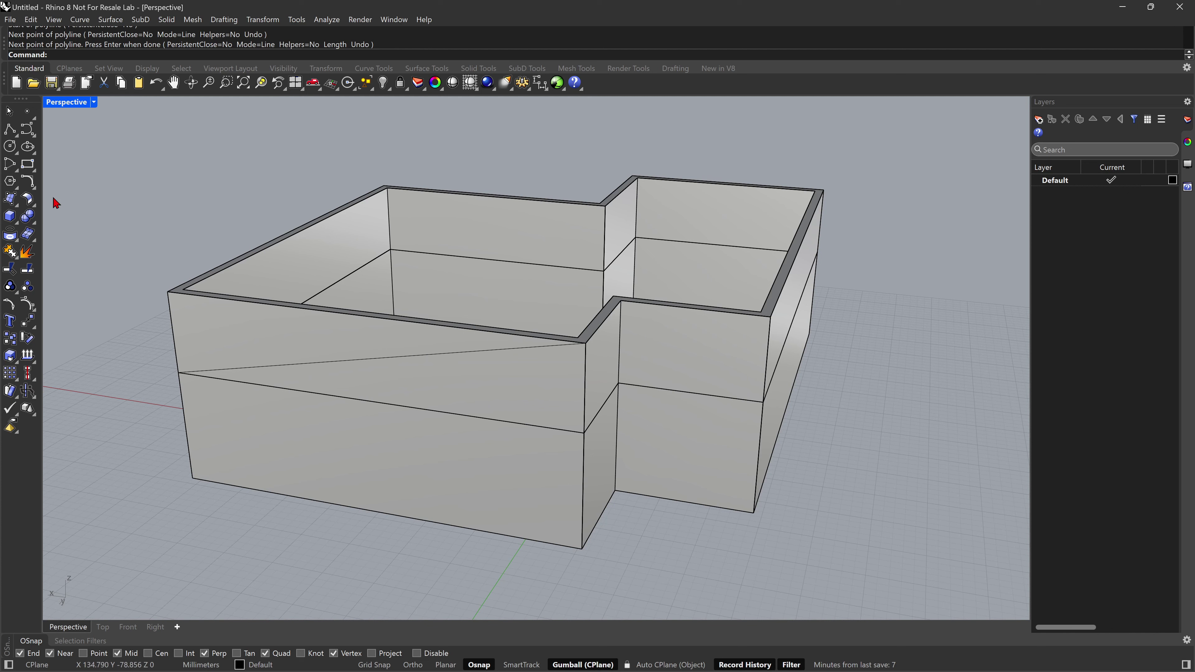
- PushPull the triangular region above the diagonal through the whole building to cut the upper walls to a slope
click(33, 224)
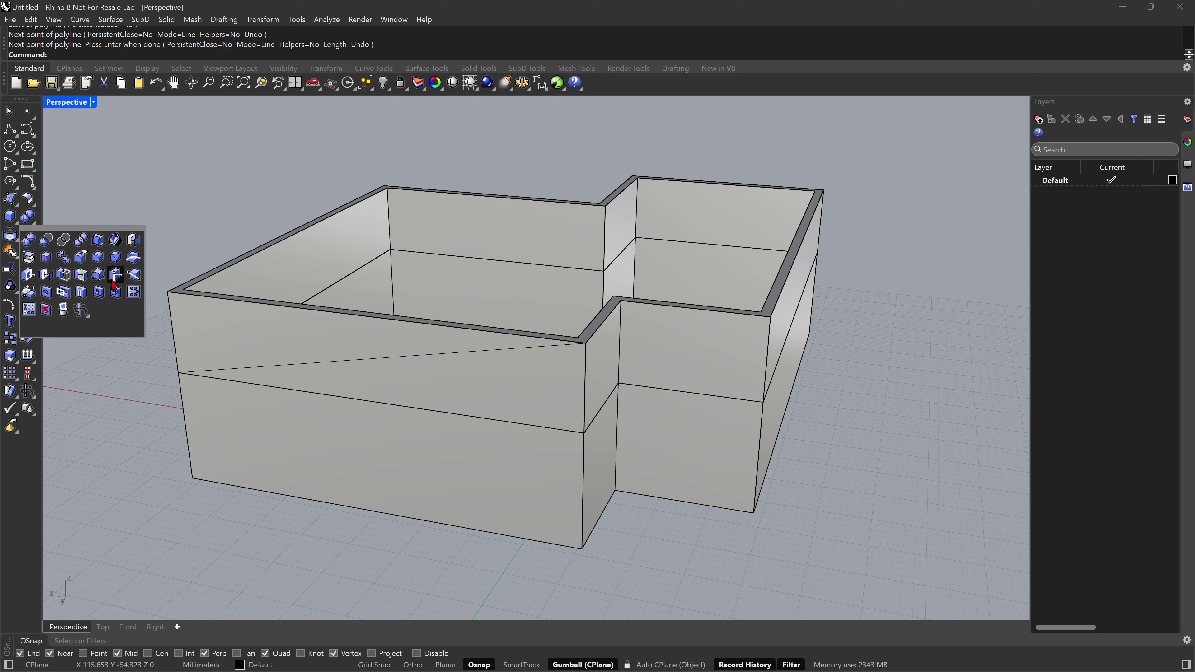
click(81, 309)
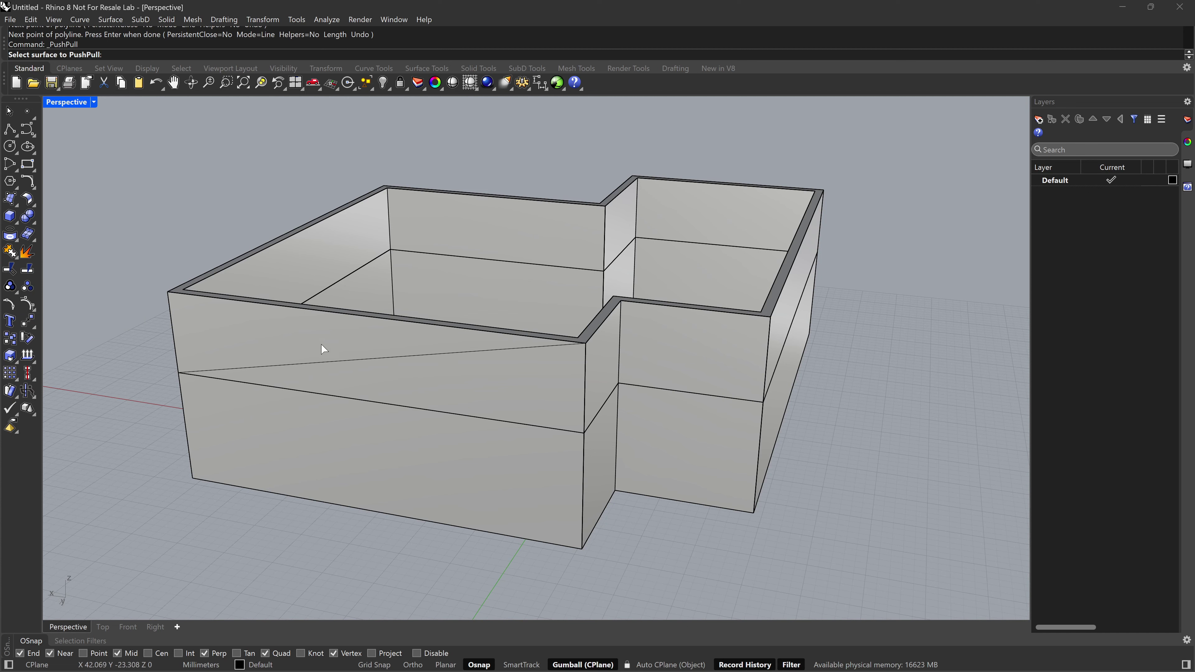
click(309, 334)
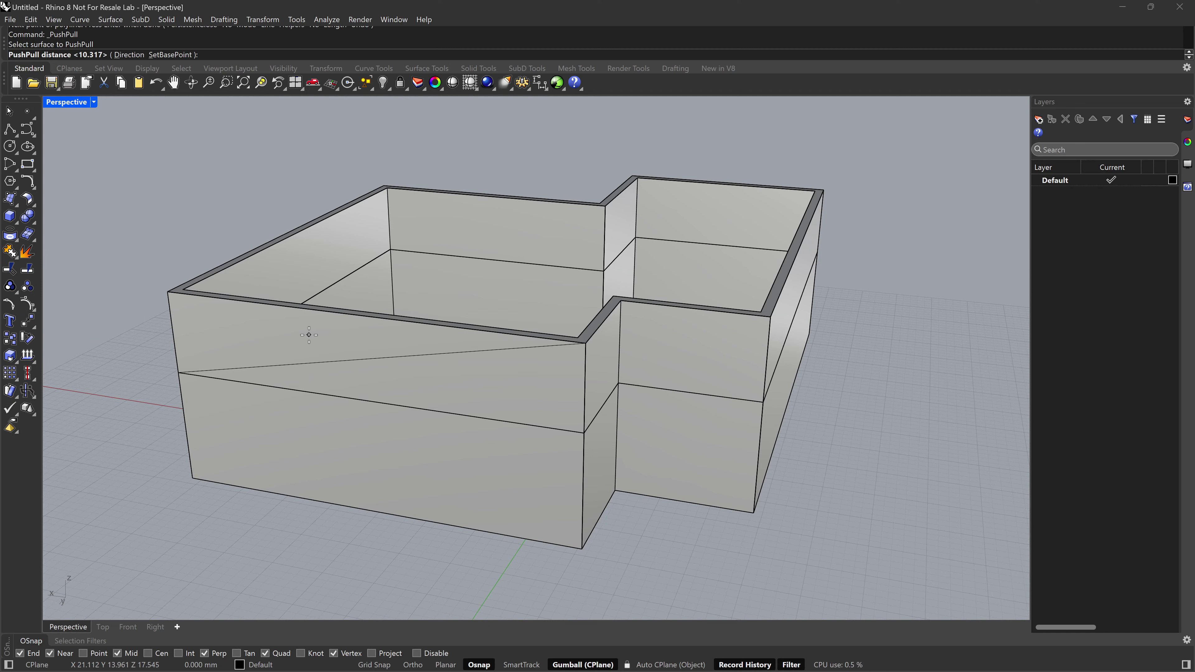
click(622, 162)
mouse_move(541, 395)
right_down()
mouse_move(558, 374)
mouse_move(533, 379)
right_up()
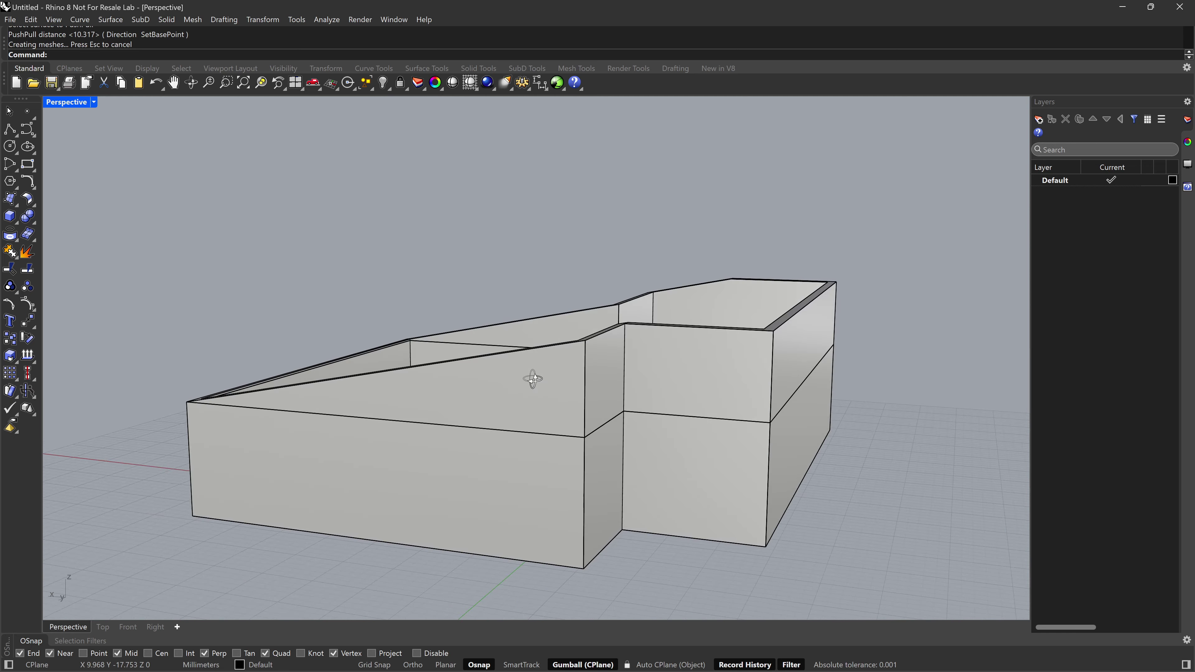
click(27, 166)
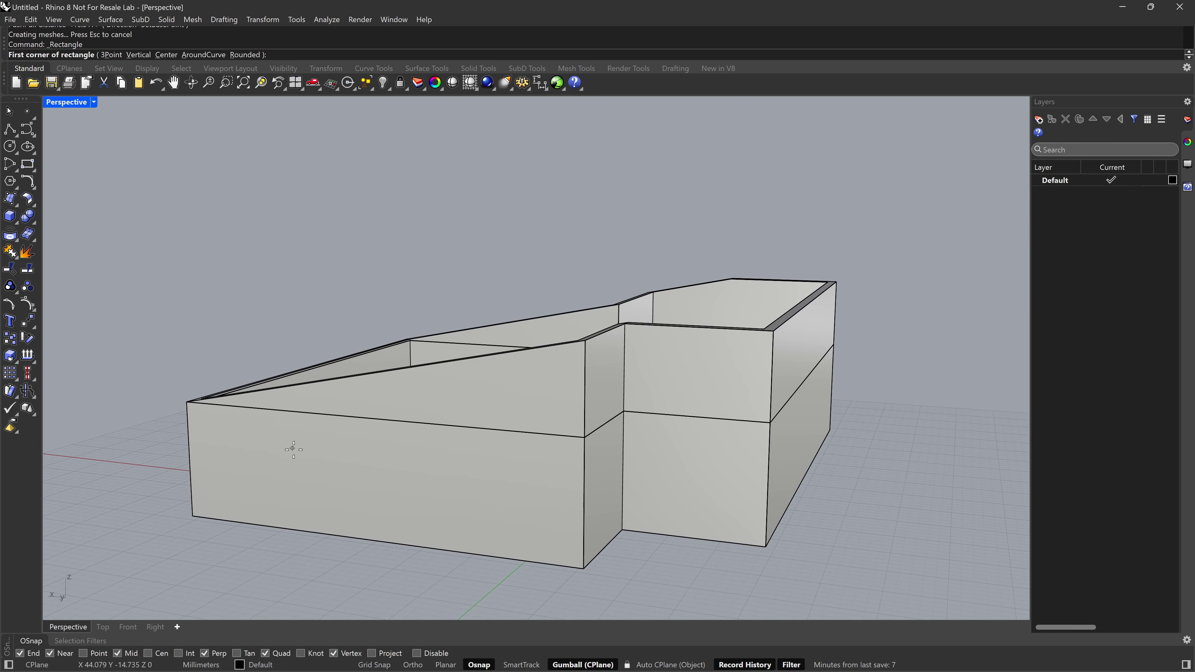
click(310, 413)
key(Escape)
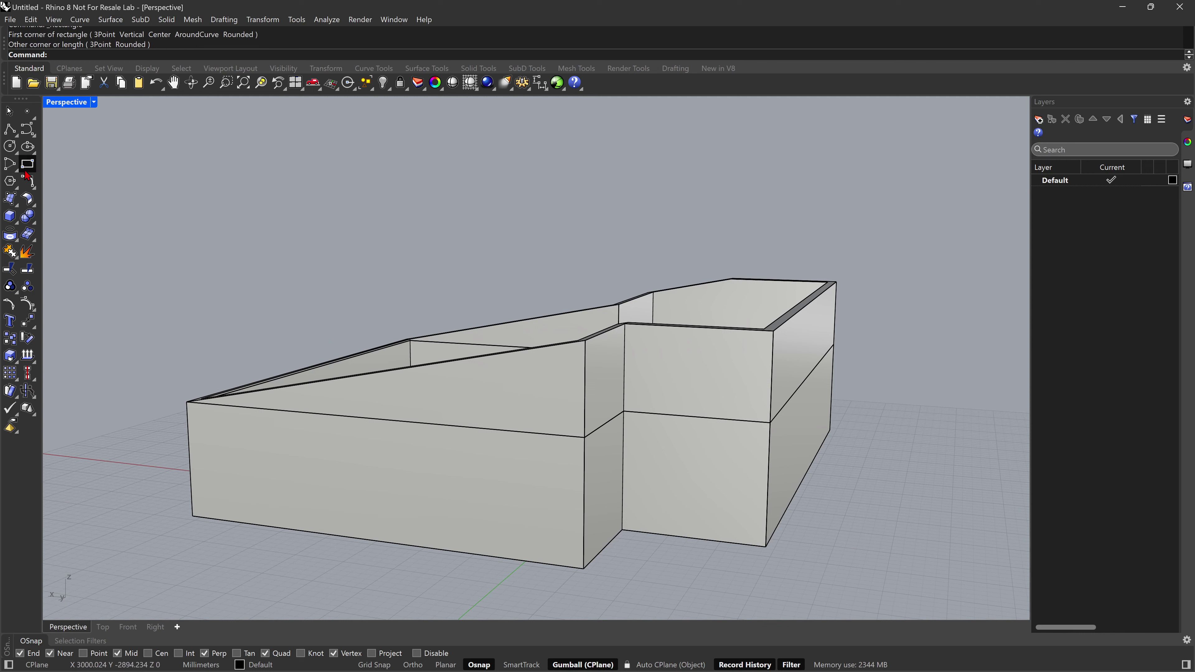
- Start a three-point rectangle
click(35, 172)
click(63, 189)
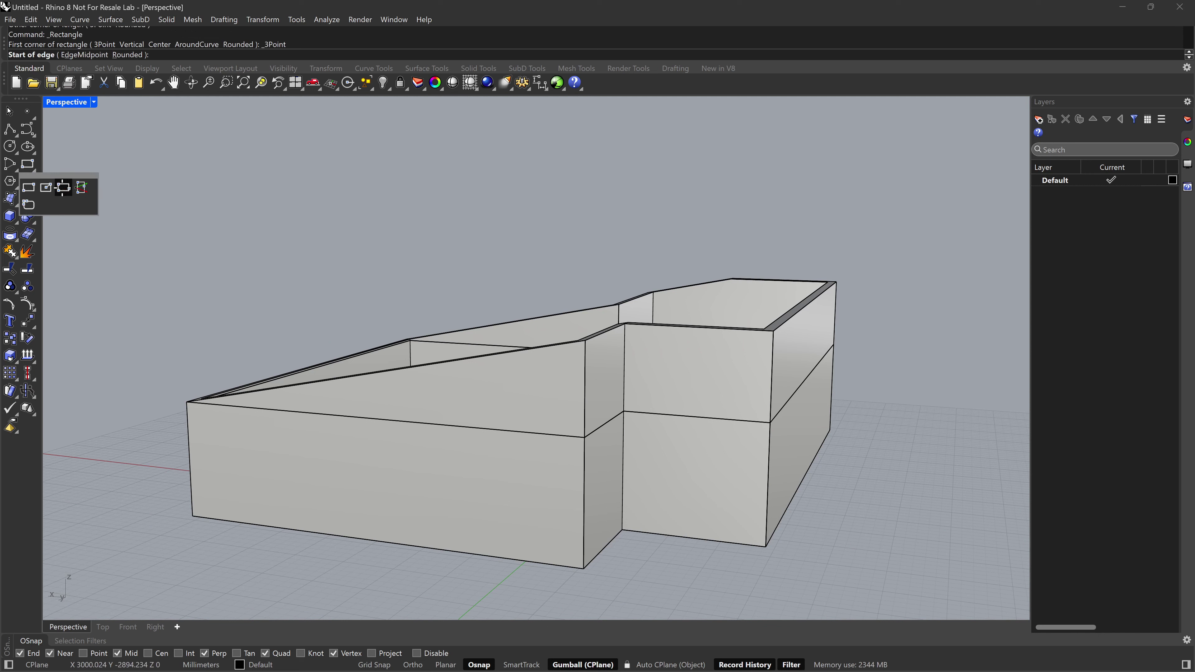